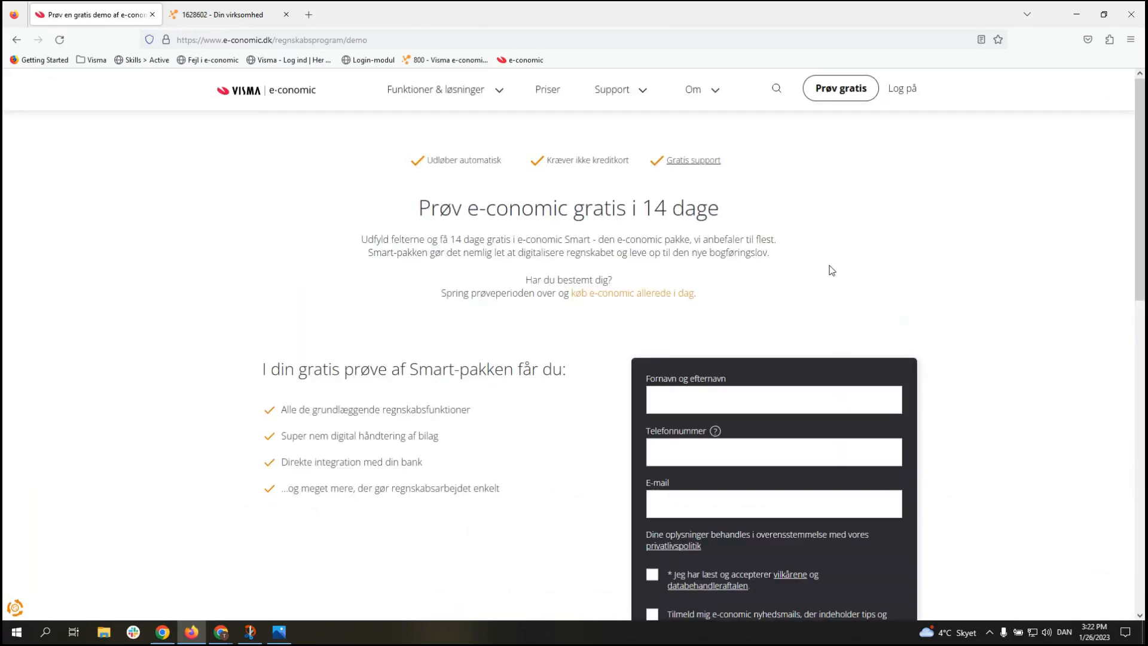
Step: Fill the trial form with the contact's full name, phone number and e-mail, and accept the terms
scroll(938, 263, "down", 1)
scroll(802, 267, "down", 1)
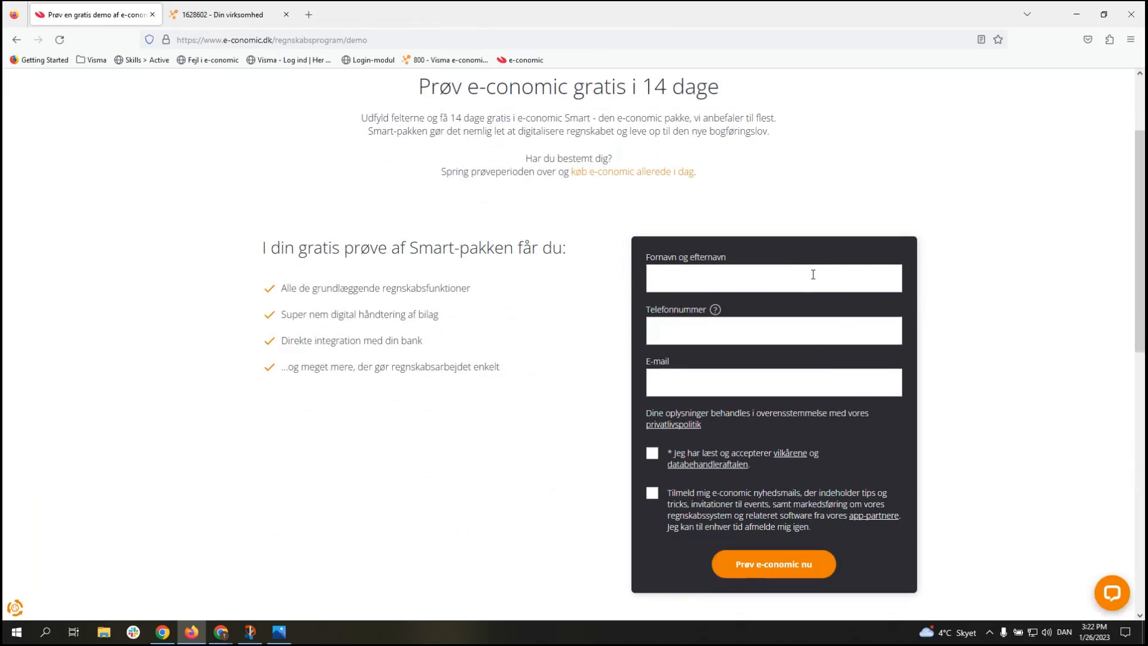
left_click(812, 275)
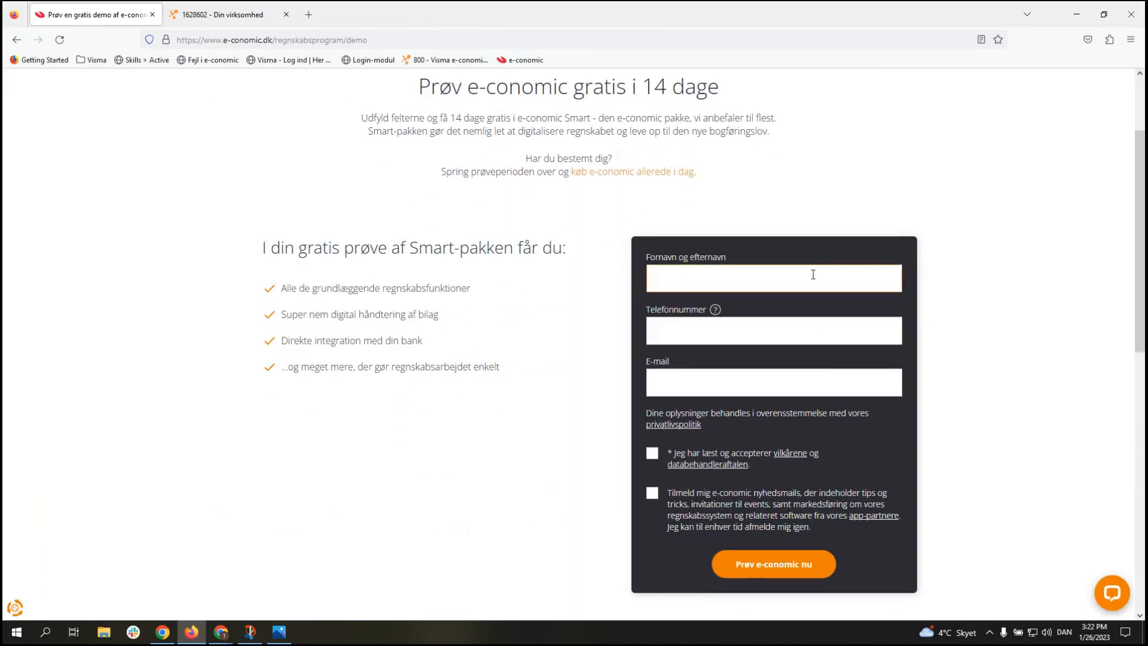
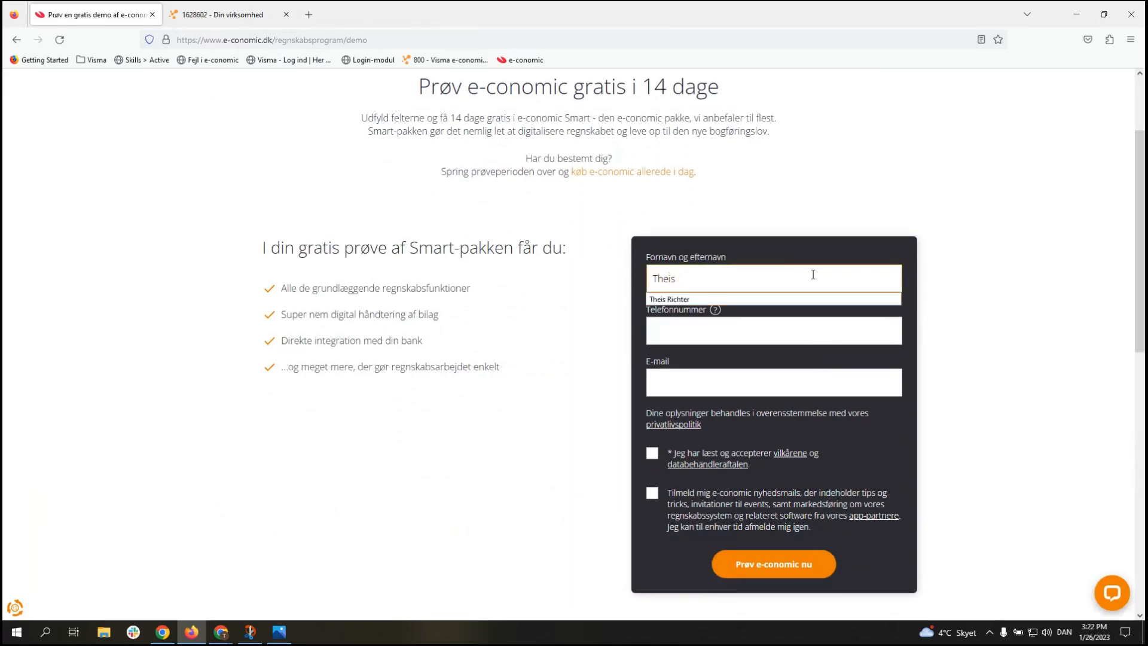
key("Tab")
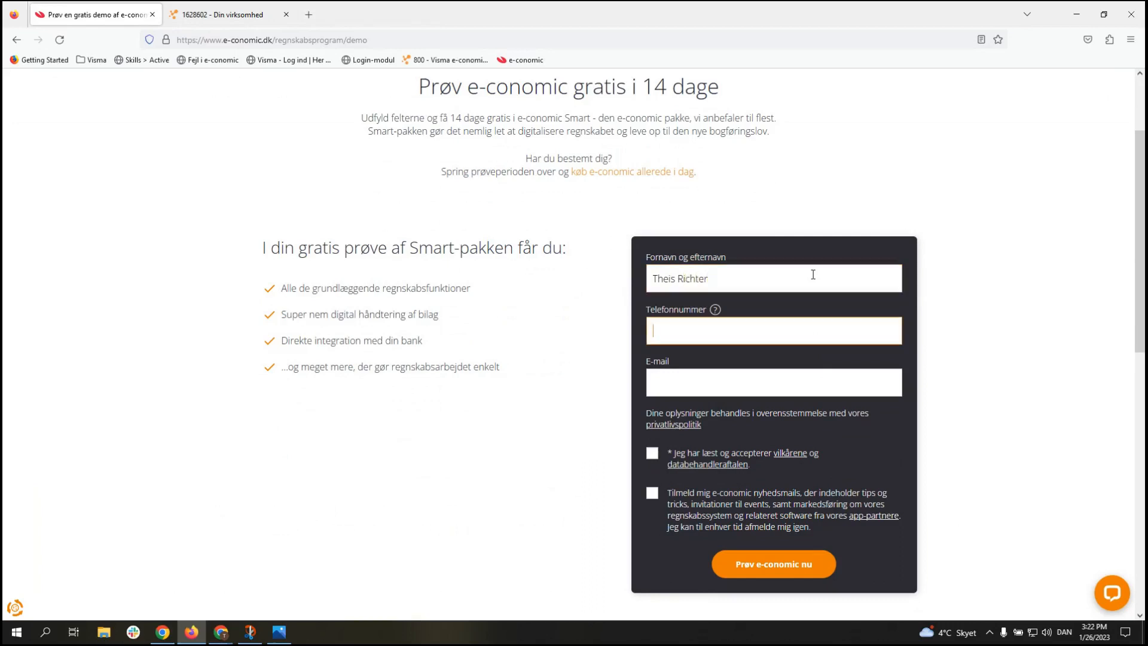
key("BackSpace")
key("BackSpace")
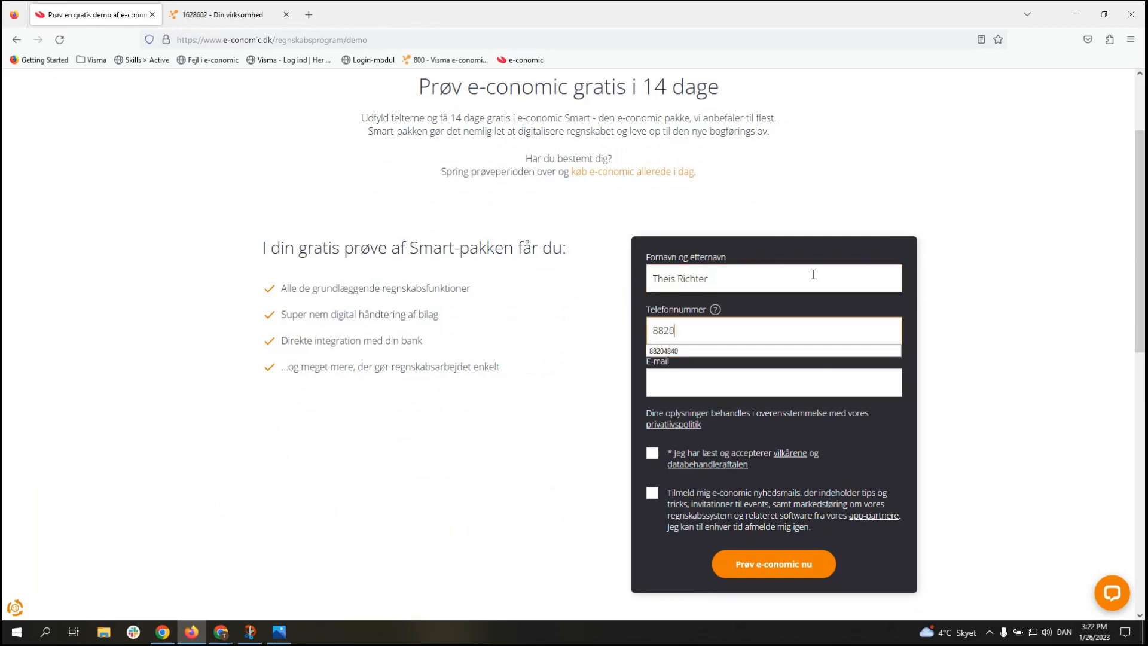
key("Tab")
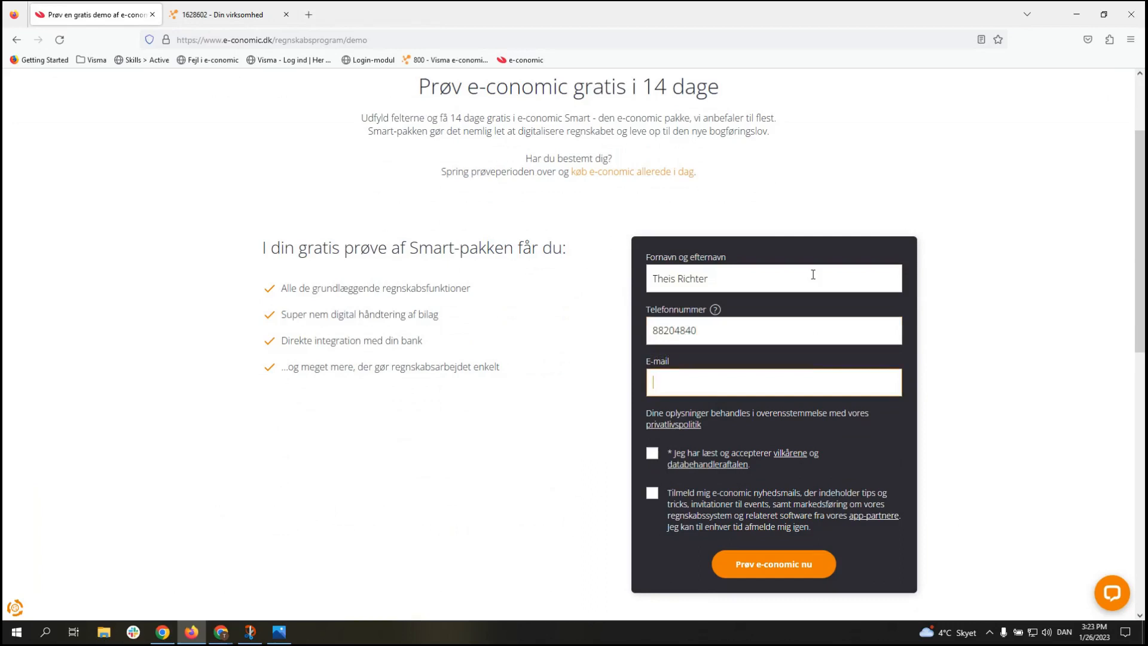
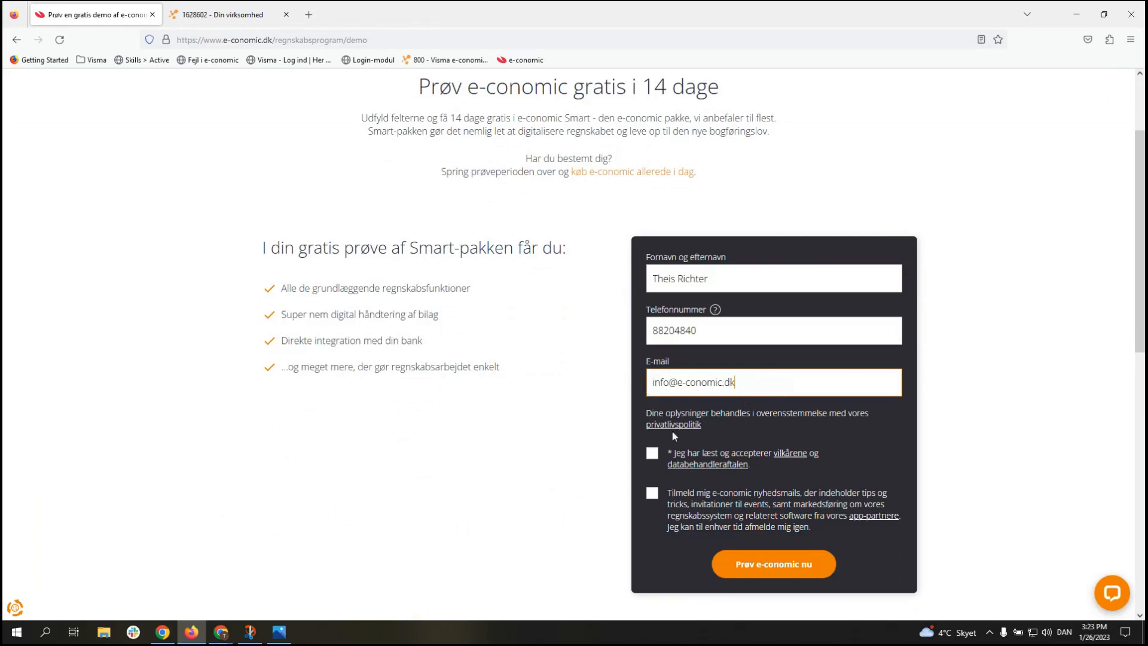
left_click(652, 455)
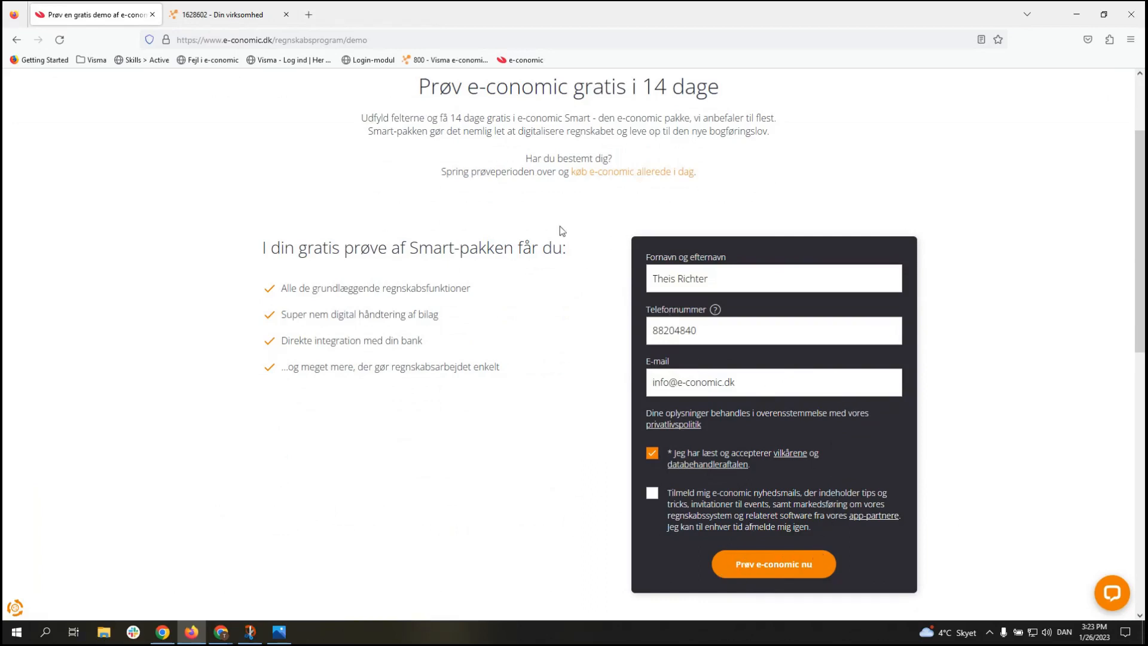
Step: Switch to the e-conomic account tab and close the 'Prøv en gratis demo' sign-up tab
left_click(234, 11)
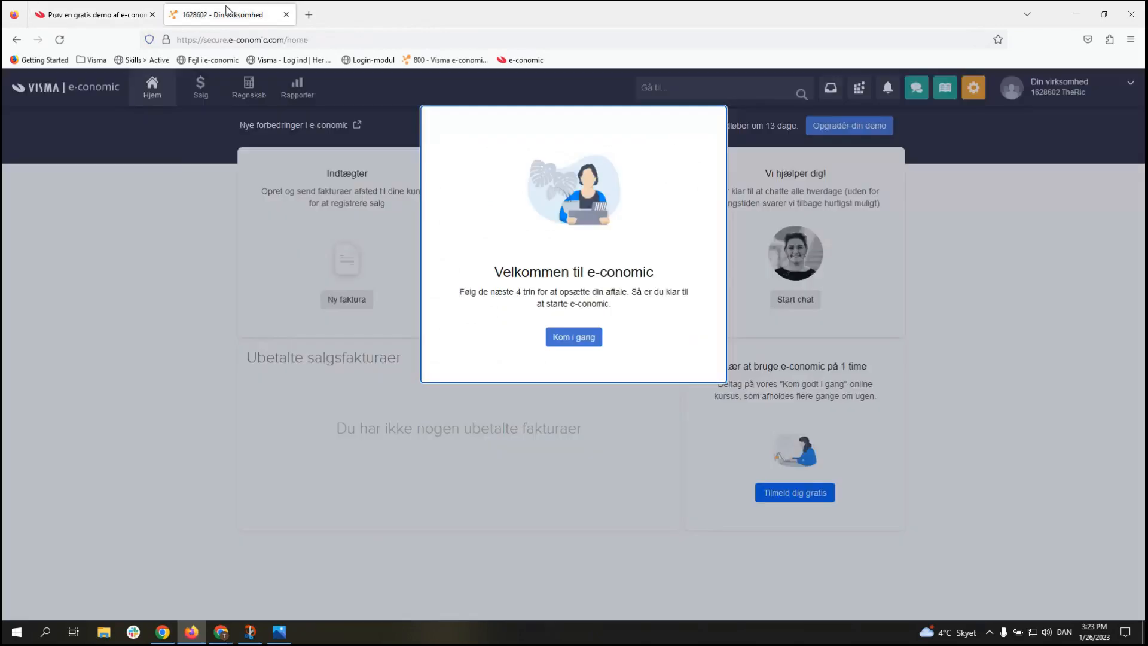
left_click(152, 15)
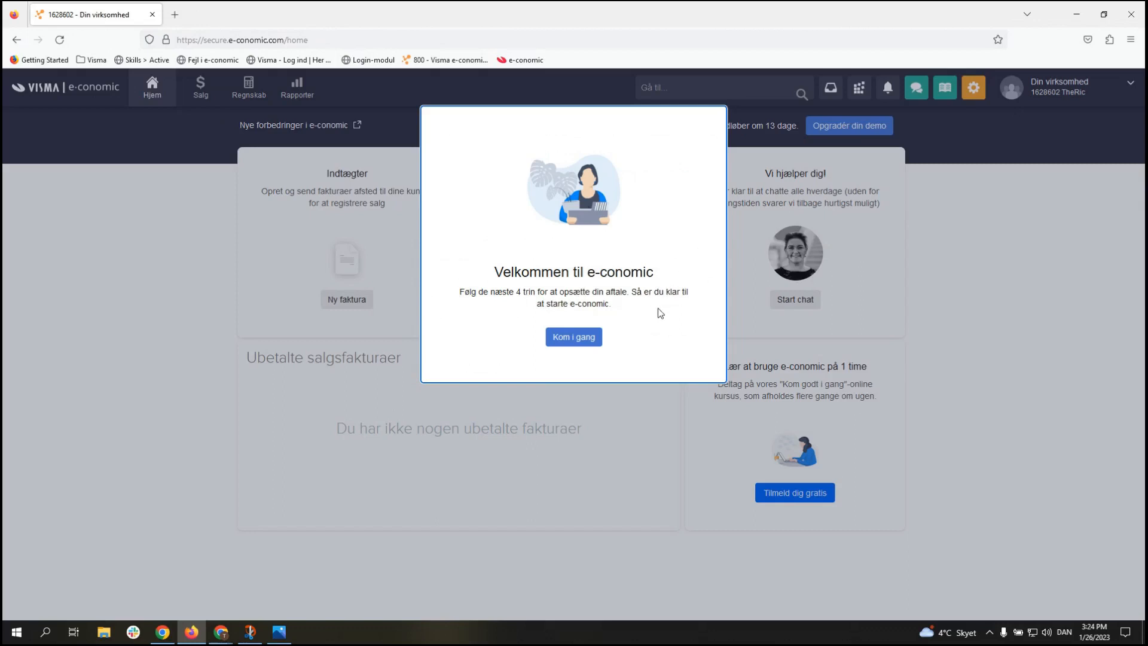
Step: Start the four-step setup and replace the placeholder company name with the art dealer's company name
left_click(579, 345)
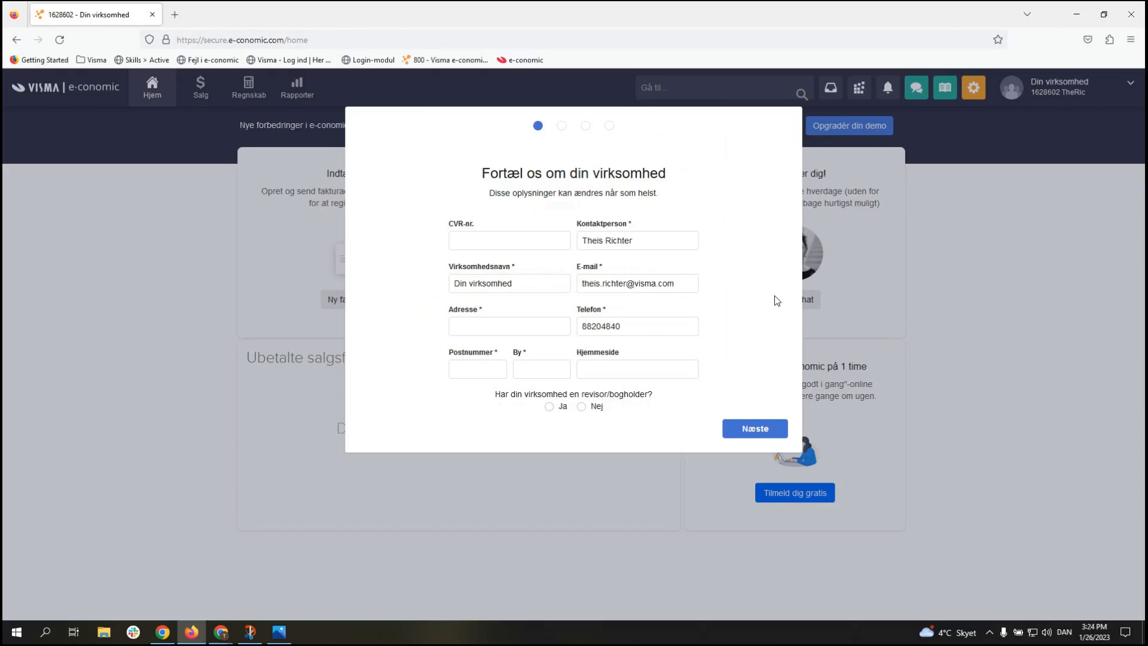
left_click(496, 240)
double_click(631, 226)
left_click(484, 226)
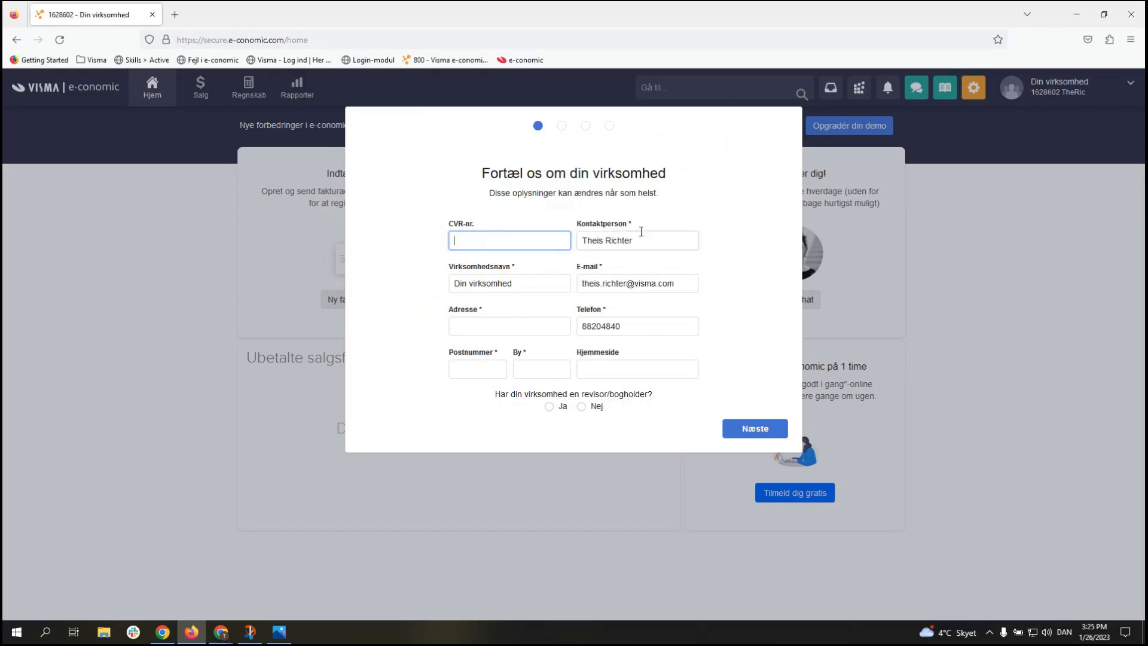
left_click_drag(539, 285, 428, 283)
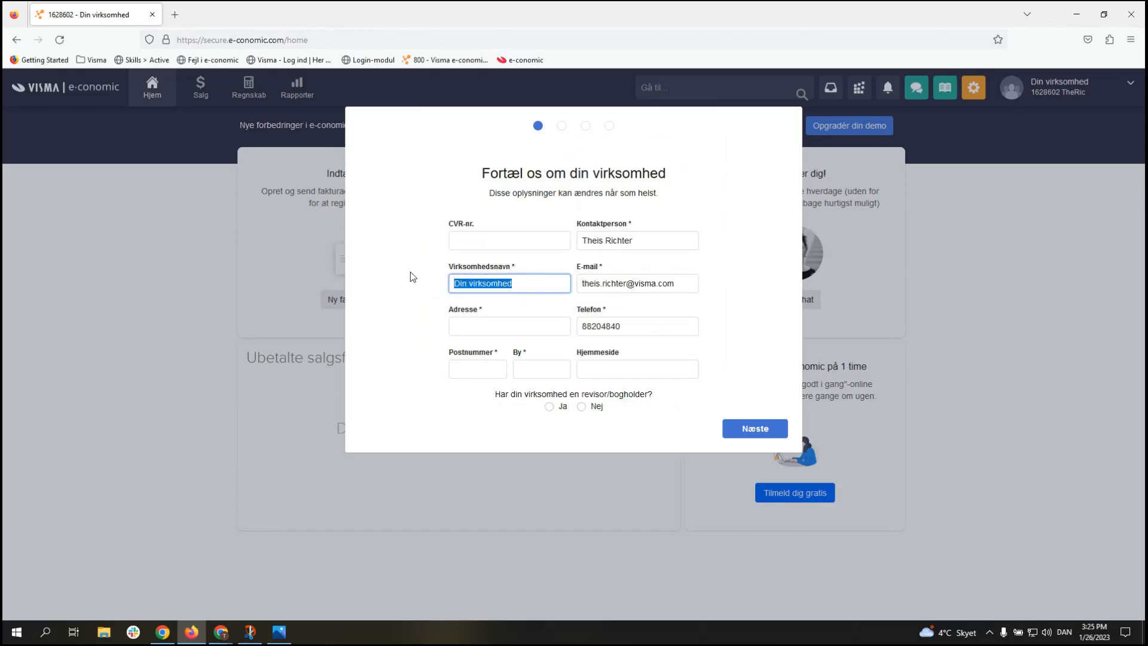
type("Theis' Art dealer")
left_click(395, 283)
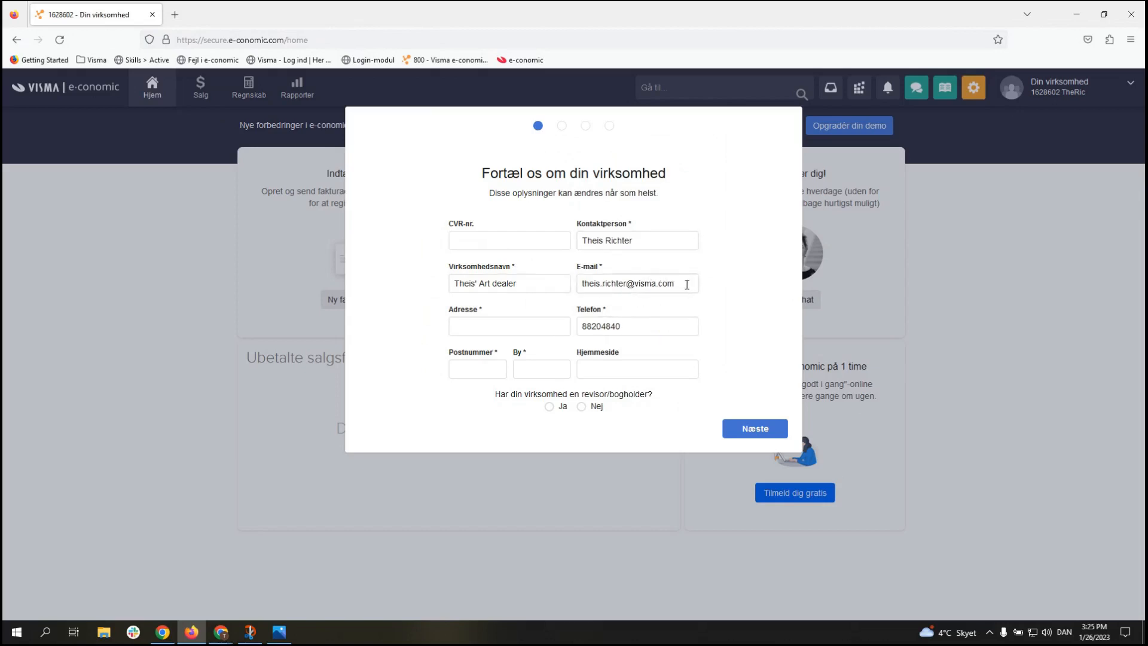
left_click_drag(688, 283, 581, 282)
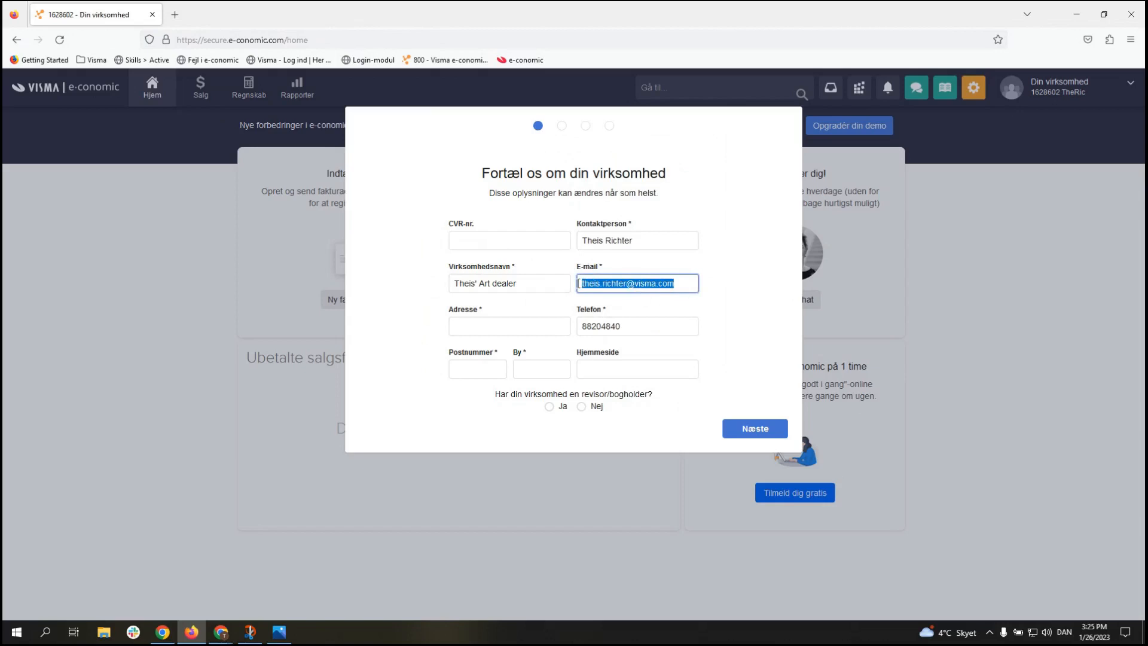
left_click(743, 266)
Step: Enter the company's street address and postcode, then continue to the chart-of-accounts step
left_click(524, 329)
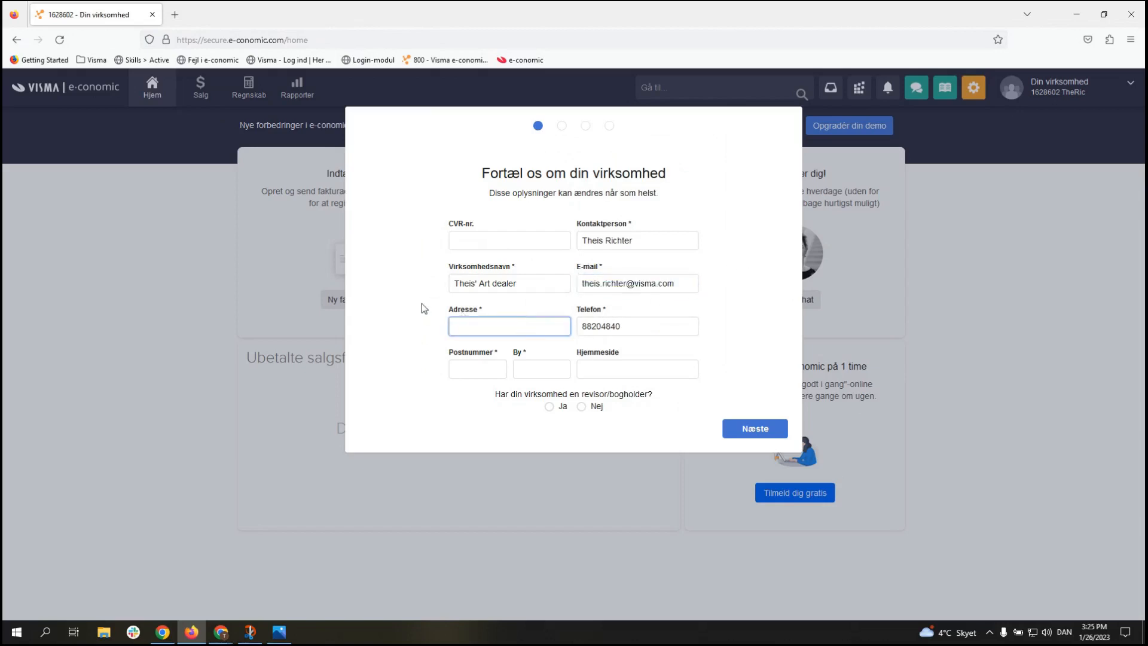
left_click(478, 366)
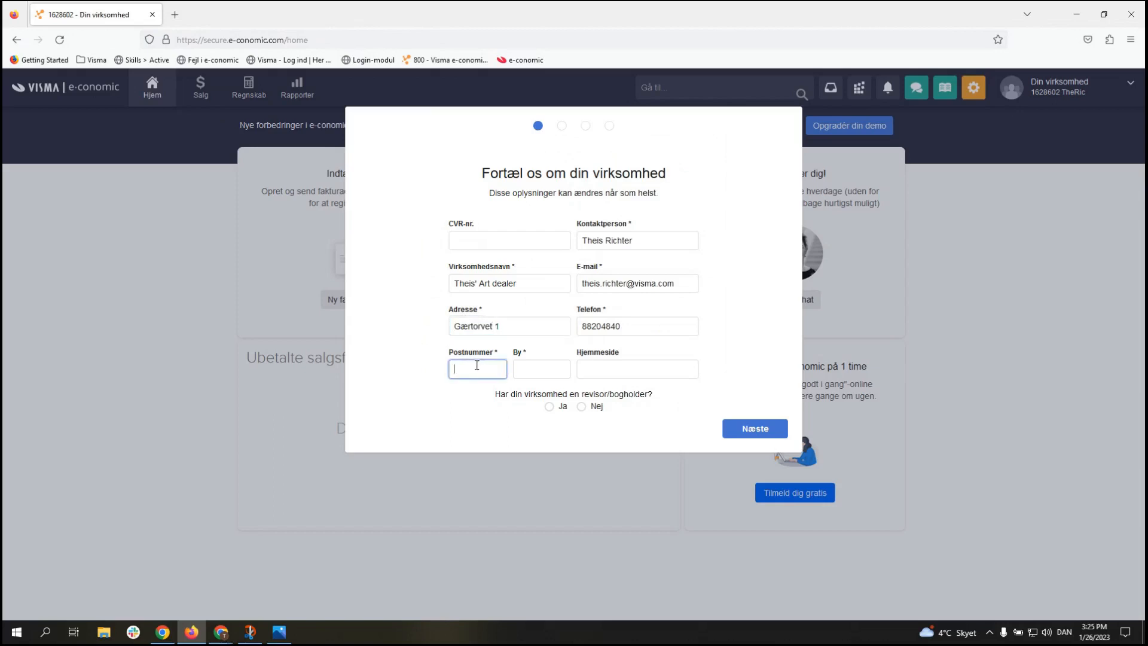
type("1409")
left_click(750, 338)
left_click(770, 436)
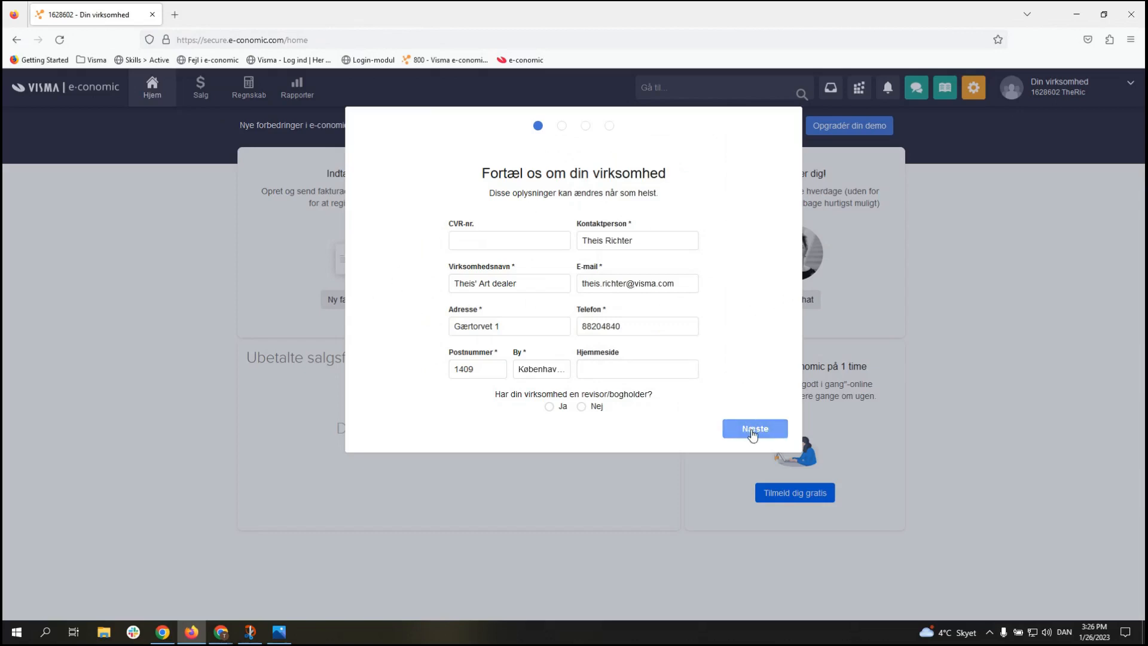
left_click(753, 435)
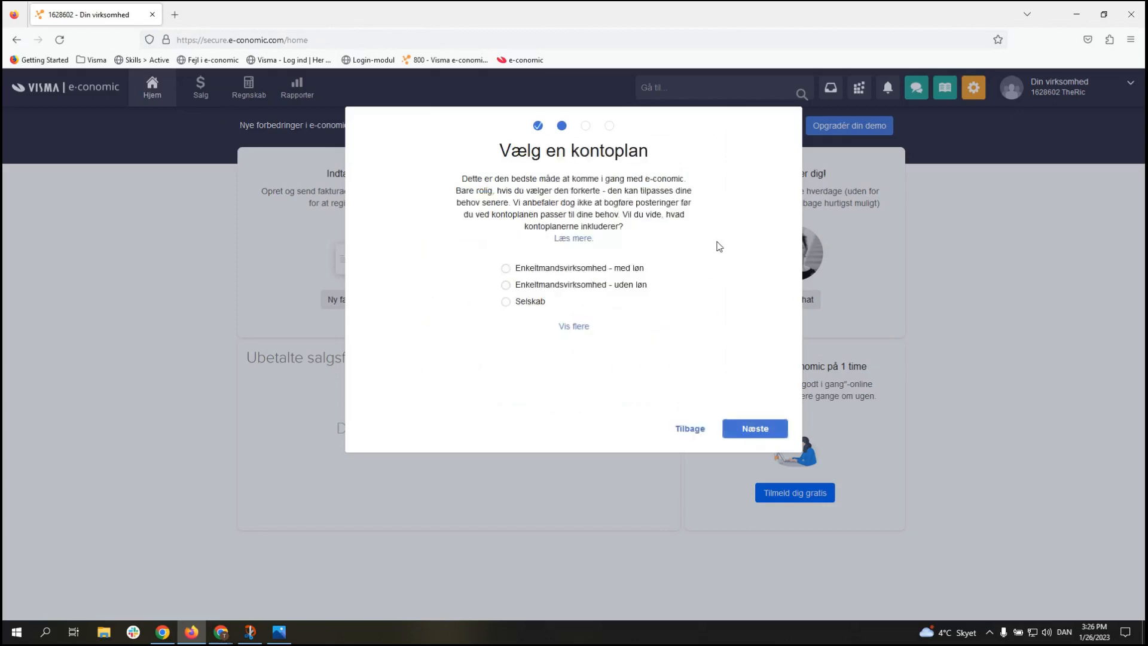
Step: Expand the chart-of-accounts list with 'Vis flere' and select 'Enkeltmandsvirksomhed - med løn'
left_click(576, 329)
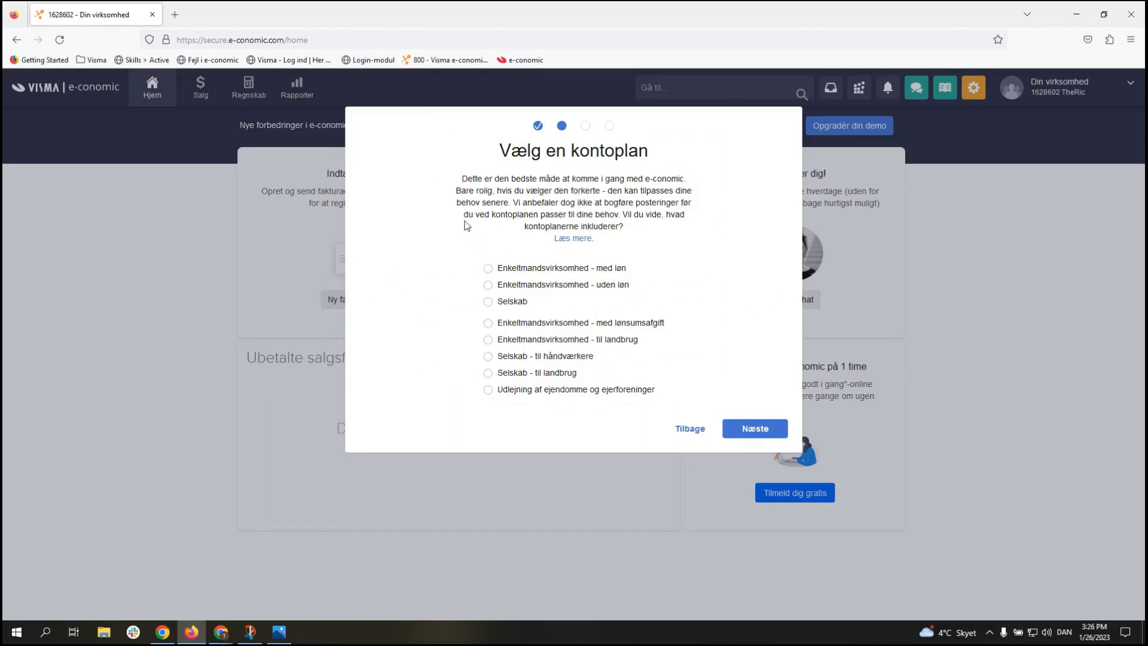
left_click(544, 270)
Step: Confirm the chart of accounts and use the current calendar year 01.01.23–31.12.23 as financial year
left_click(755, 430)
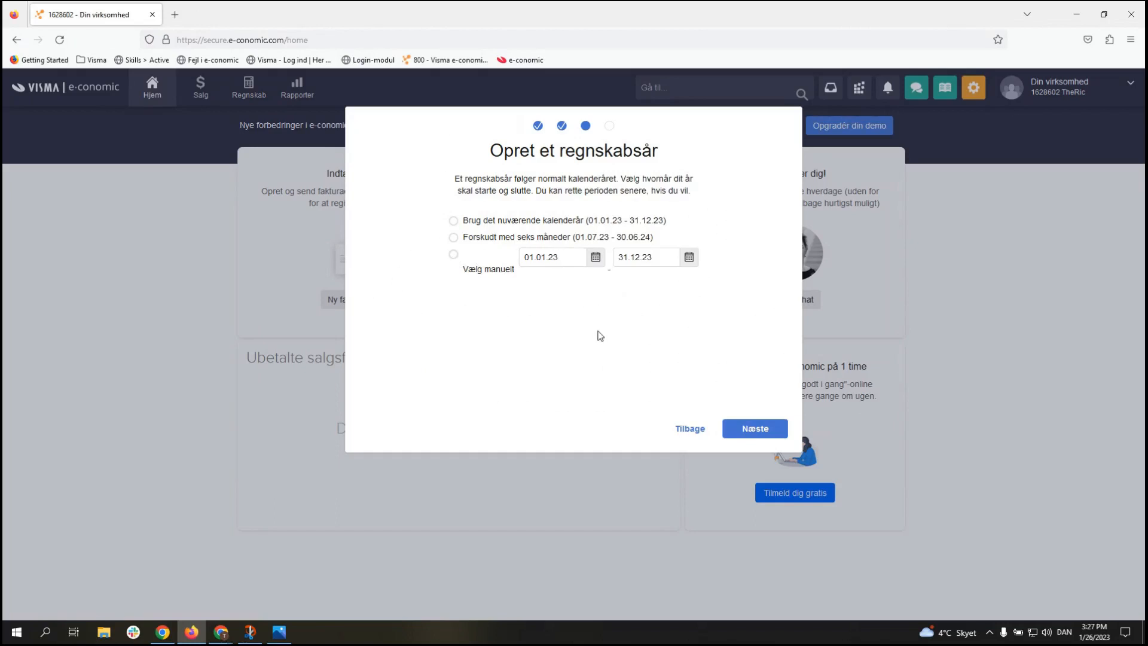
left_click(456, 222)
left_click(761, 430)
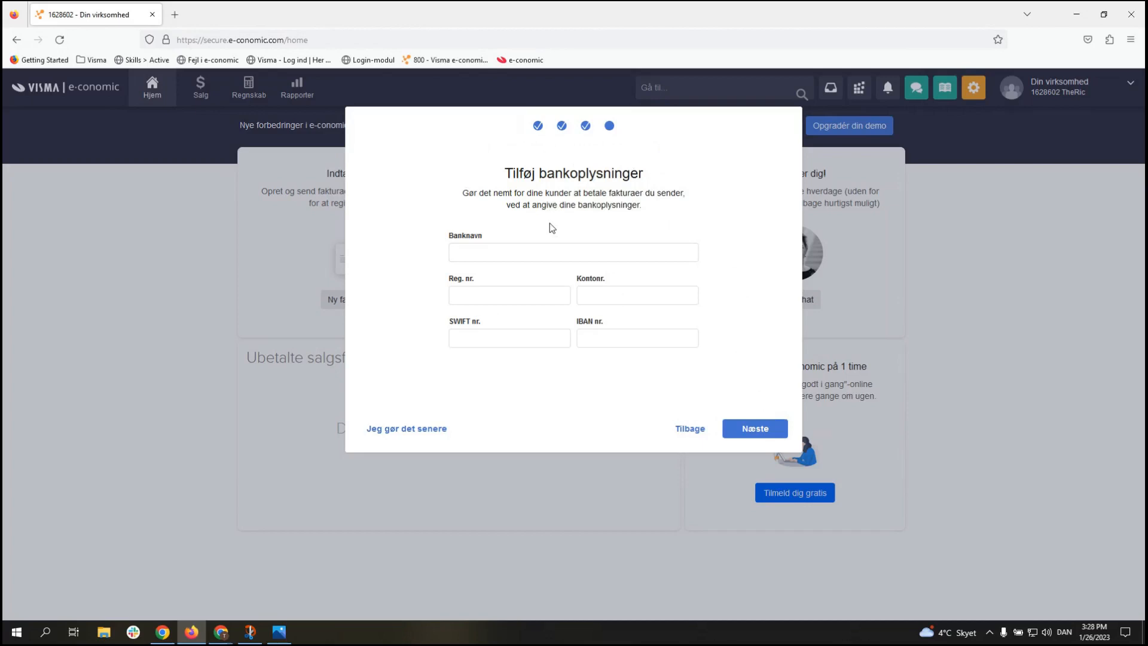
Step: Enter Danske Bank with its registration and account numbers, leave SWIFT and IBAN blank, and submit
left_click(543, 249)
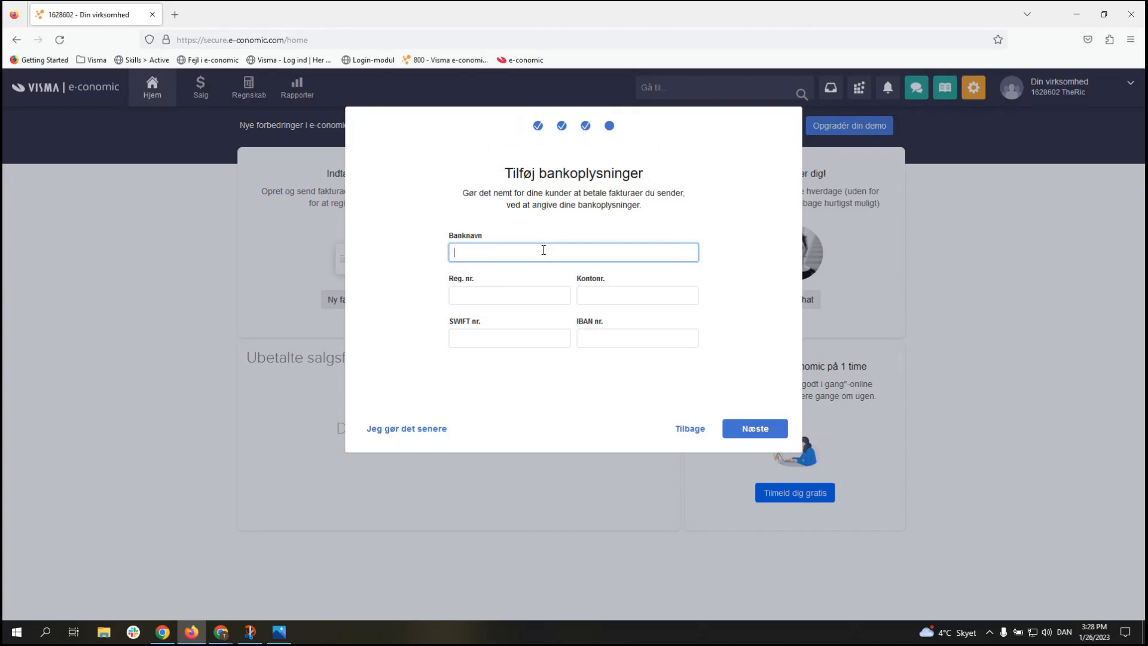
type("Danske Bank")
key("Tab")
type("1234")
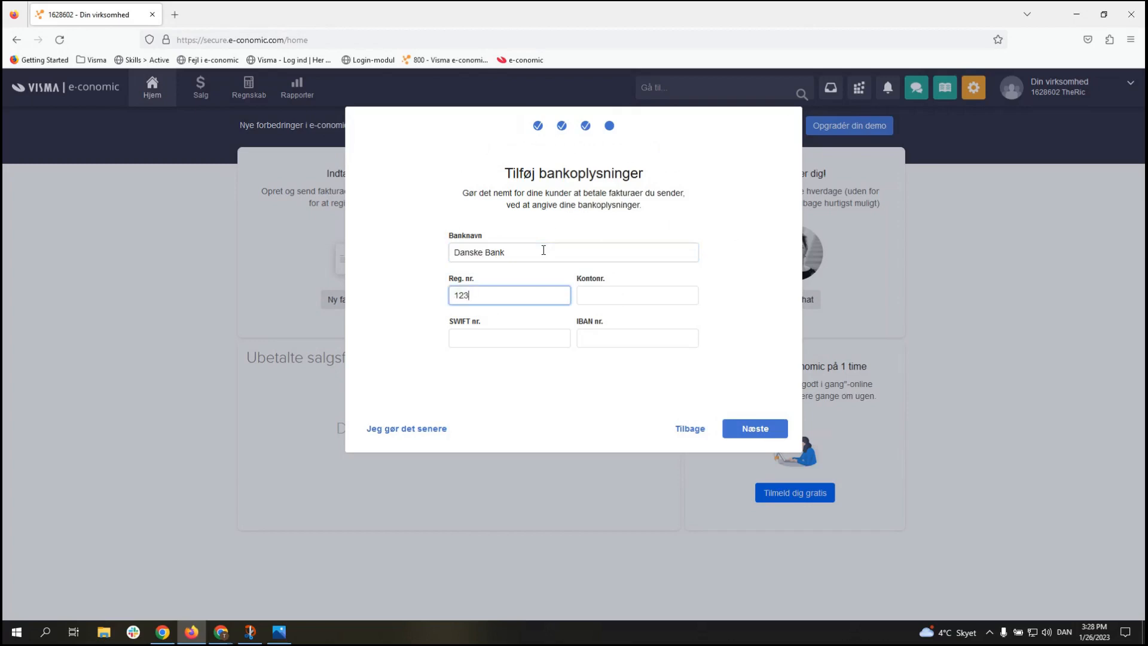
key("Tab")
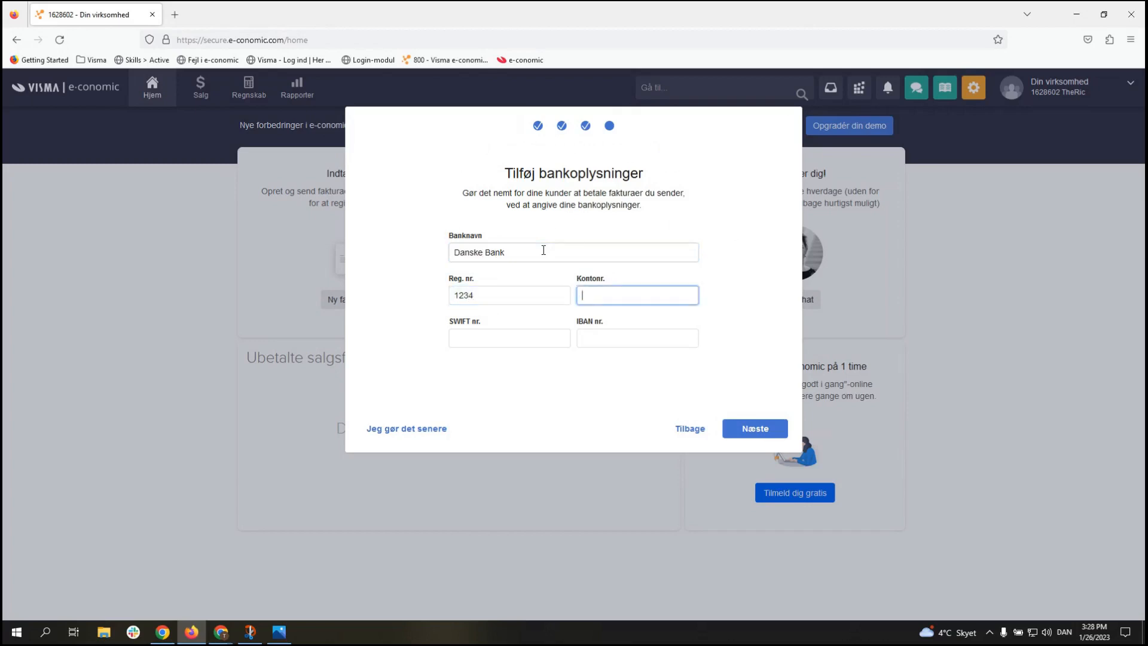
type("123456789")
left_click(531, 335)
left_click(591, 339)
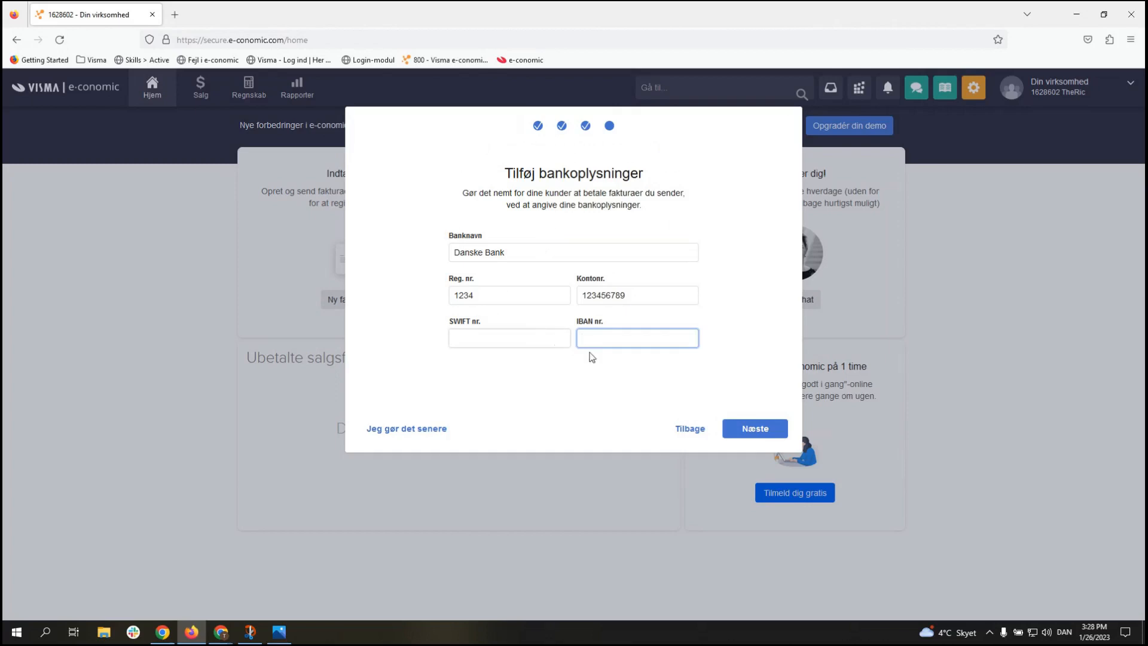
left_click(588, 372)
left_click(755, 429)
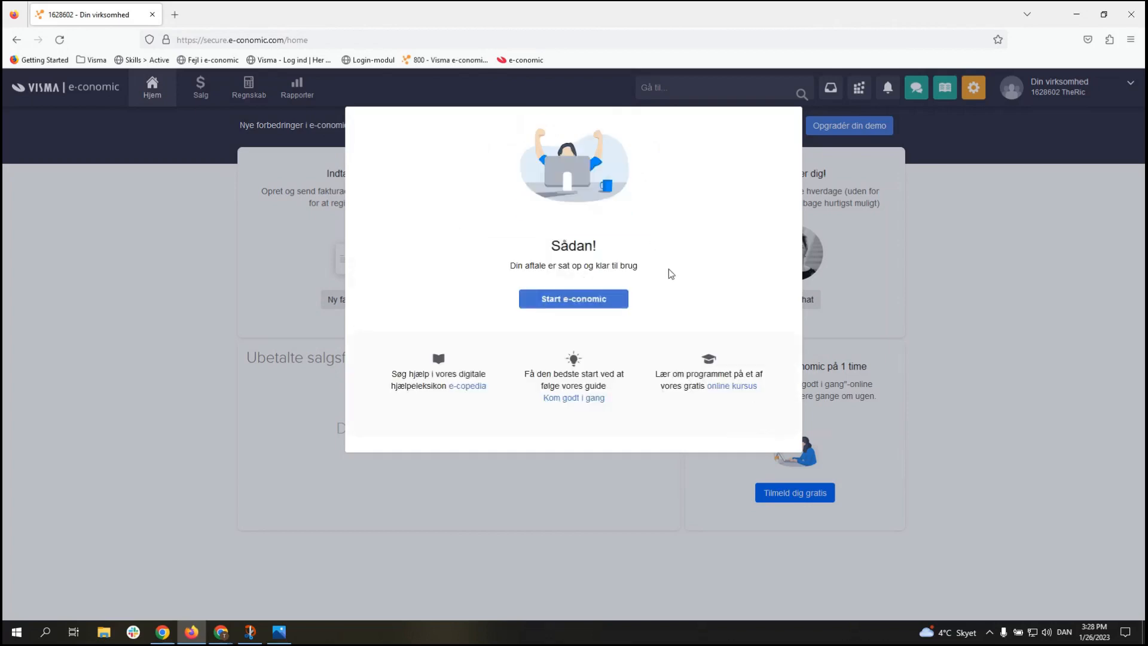
Step: Start e-conomic, dismiss the Hjem introductory tour, and reload the Home dashboard
left_click(598, 308)
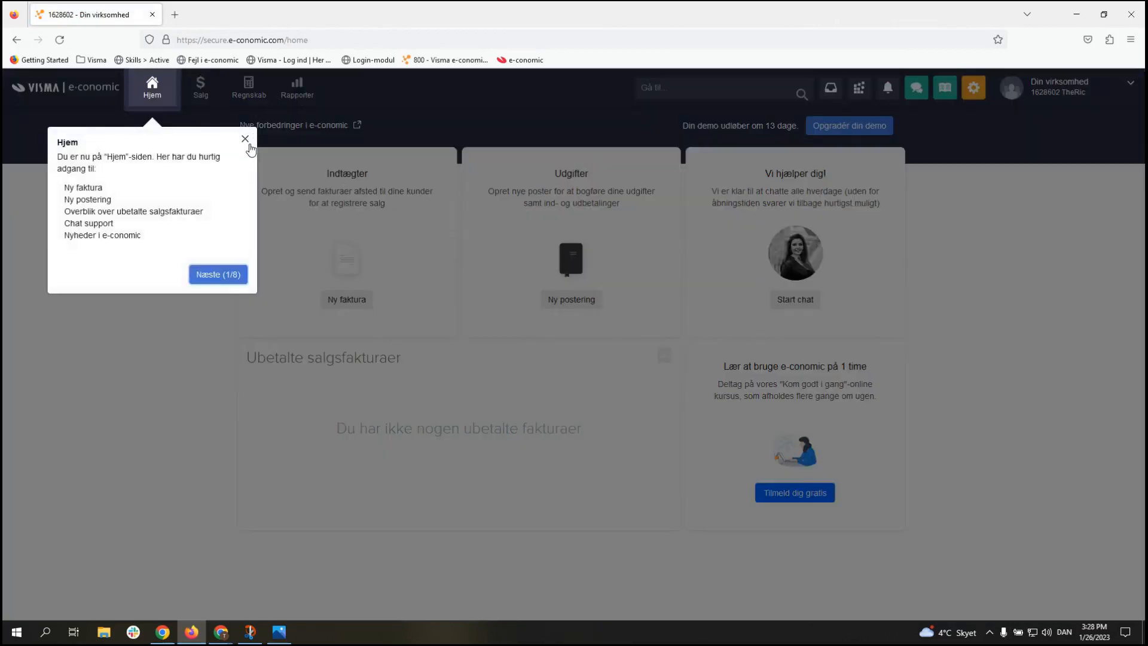
left_click(245, 138)
left_click(166, 93)
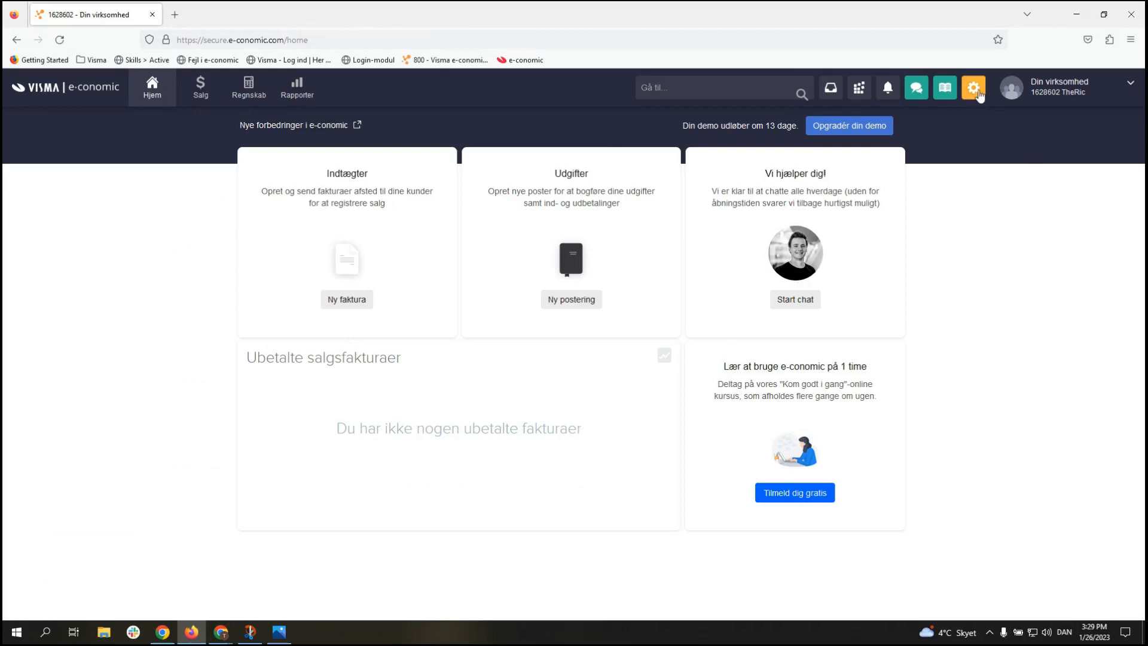
Step: Go to Mine indstillinger from the settings gear and open the edit form for your user
left_click(978, 93)
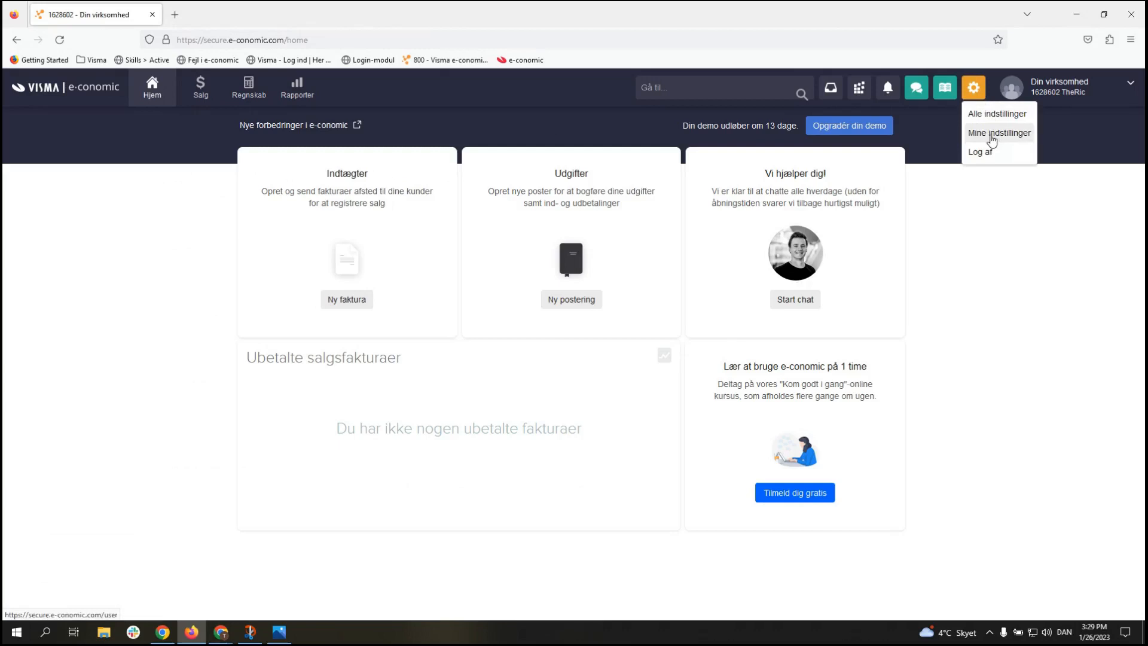
left_click(993, 140)
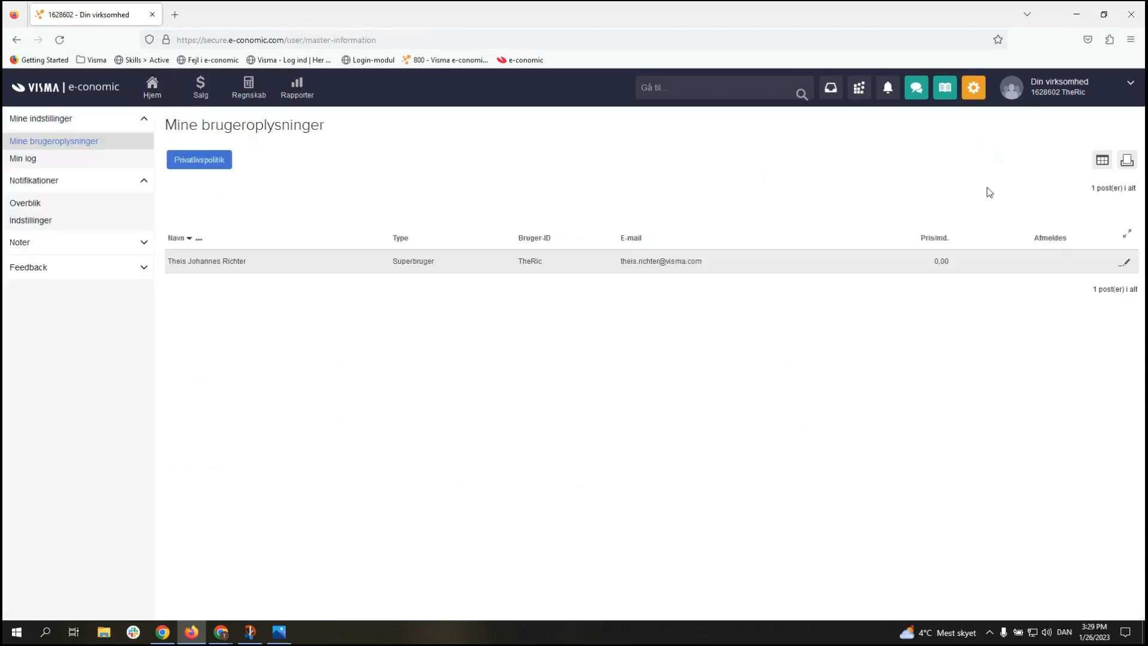
left_click(1127, 267)
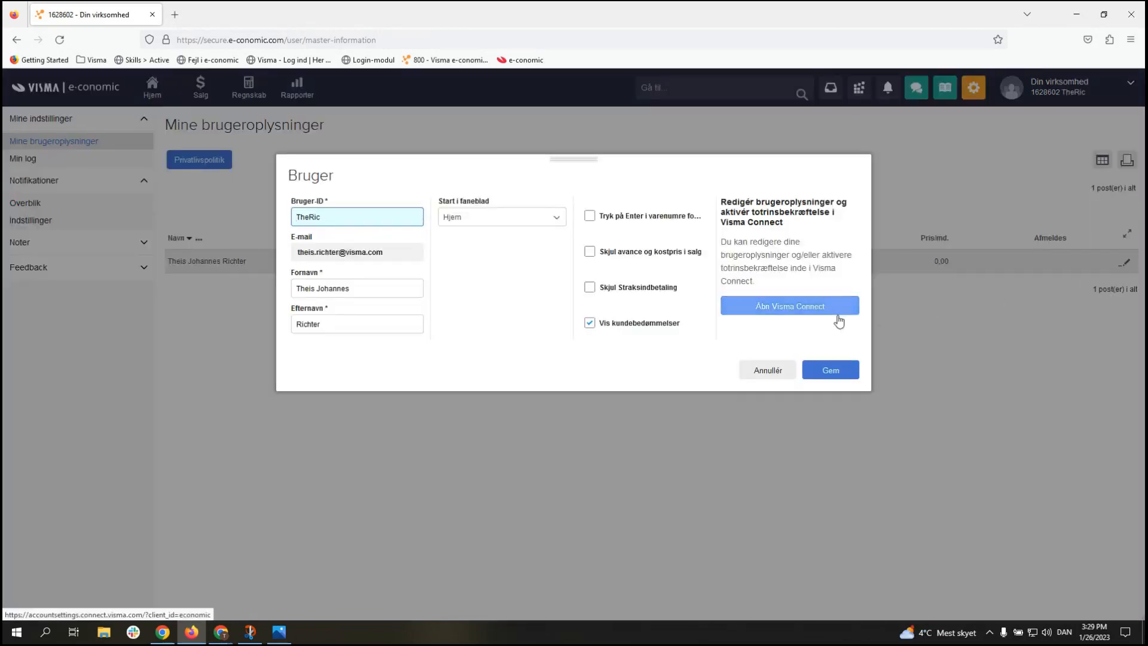
Step: Change the Visma Connect account language from Dansk to English, save, and go back
left_click(790, 315)
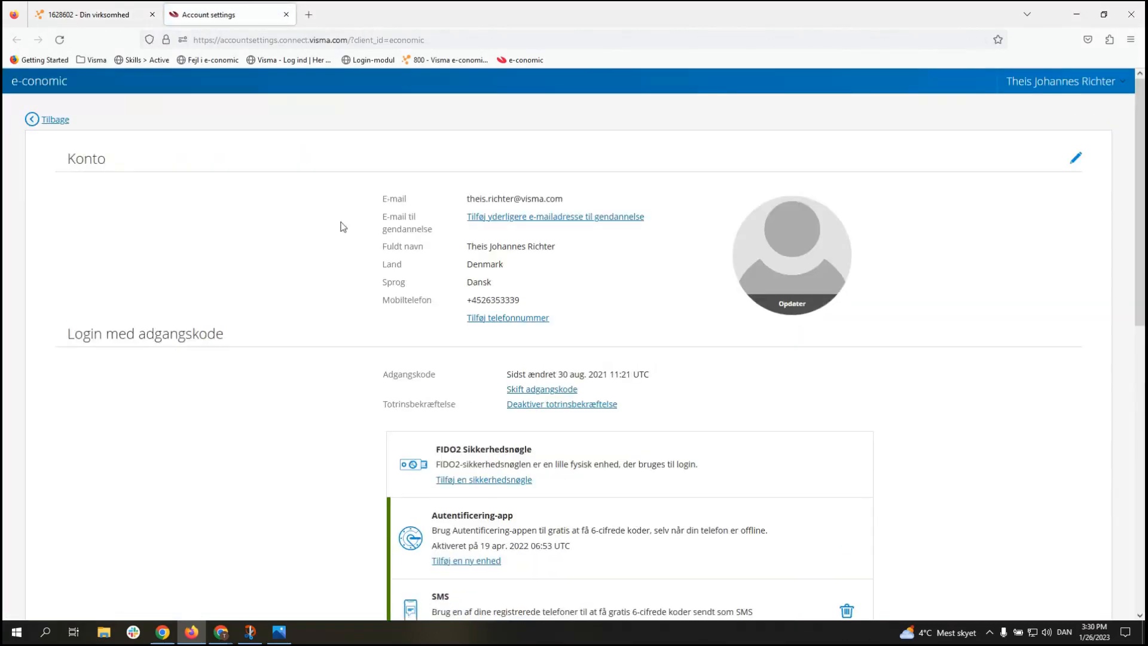
left_click(1076, 160)
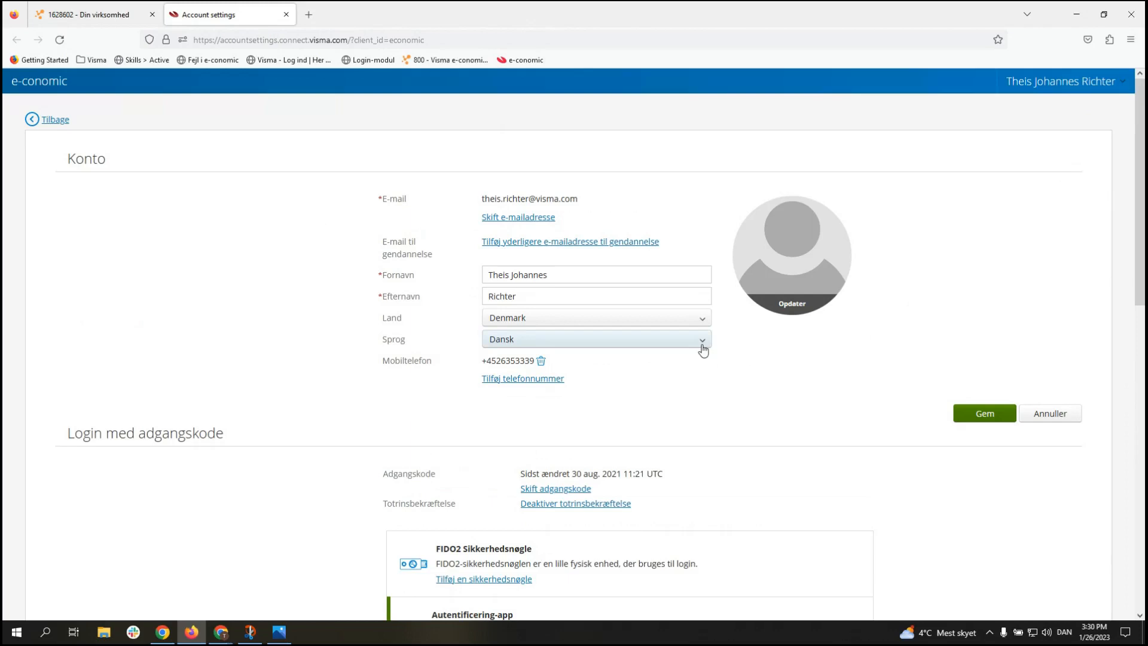
left_click_drag(373, 339, 410, 340)
left_click(412, 341)
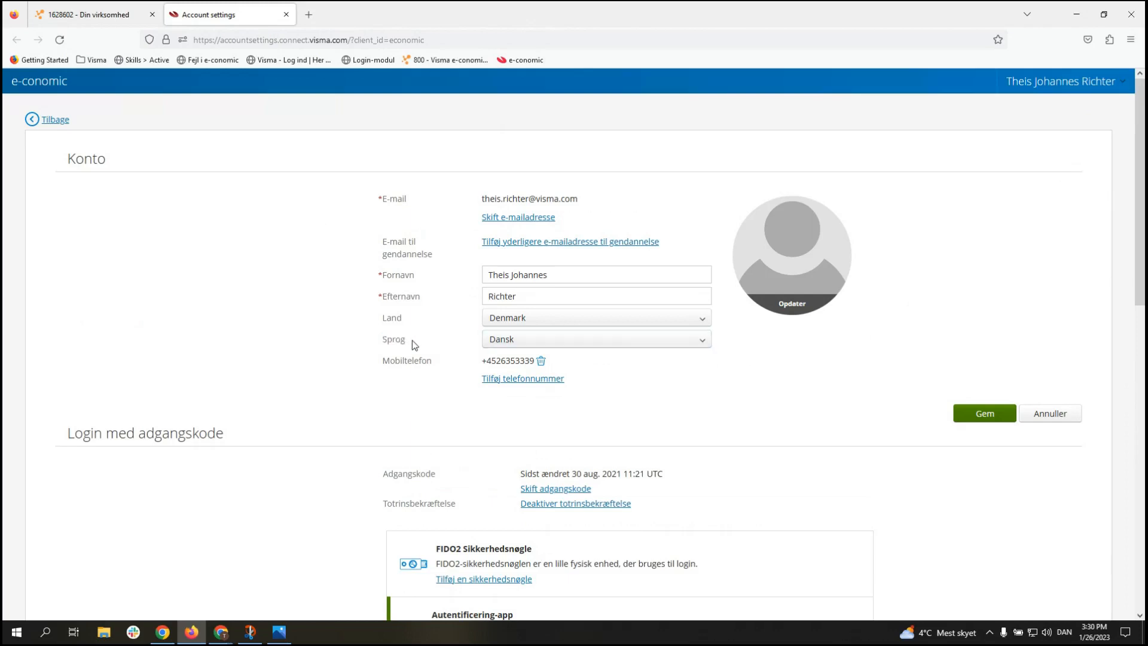
left_click(564, 342)
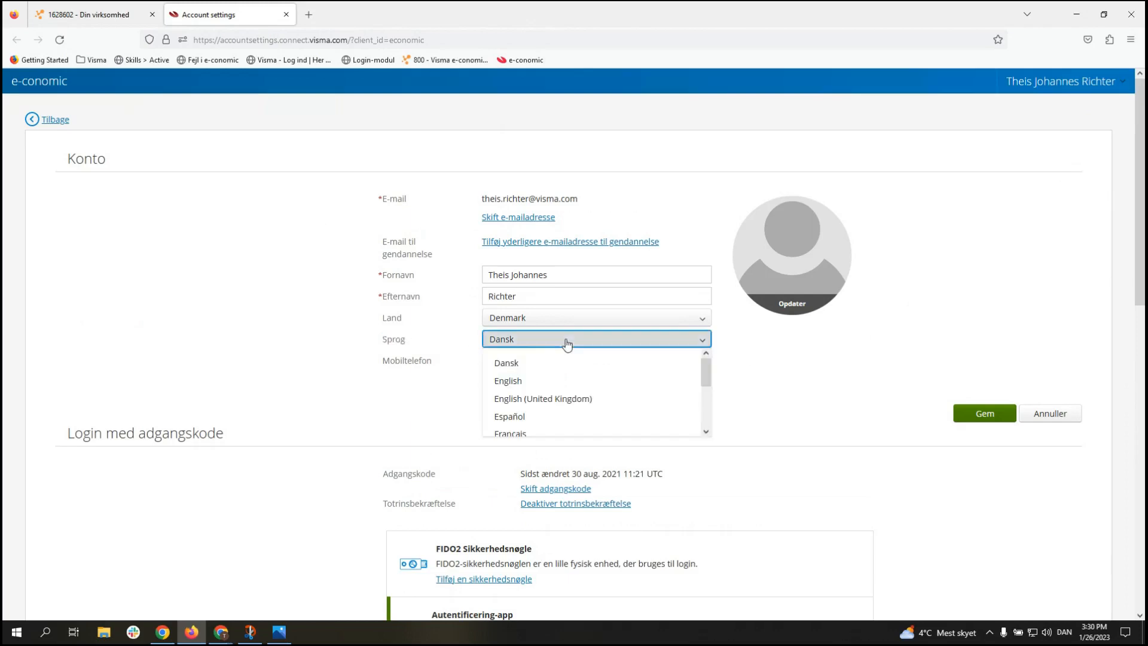
left_click(557, 383)
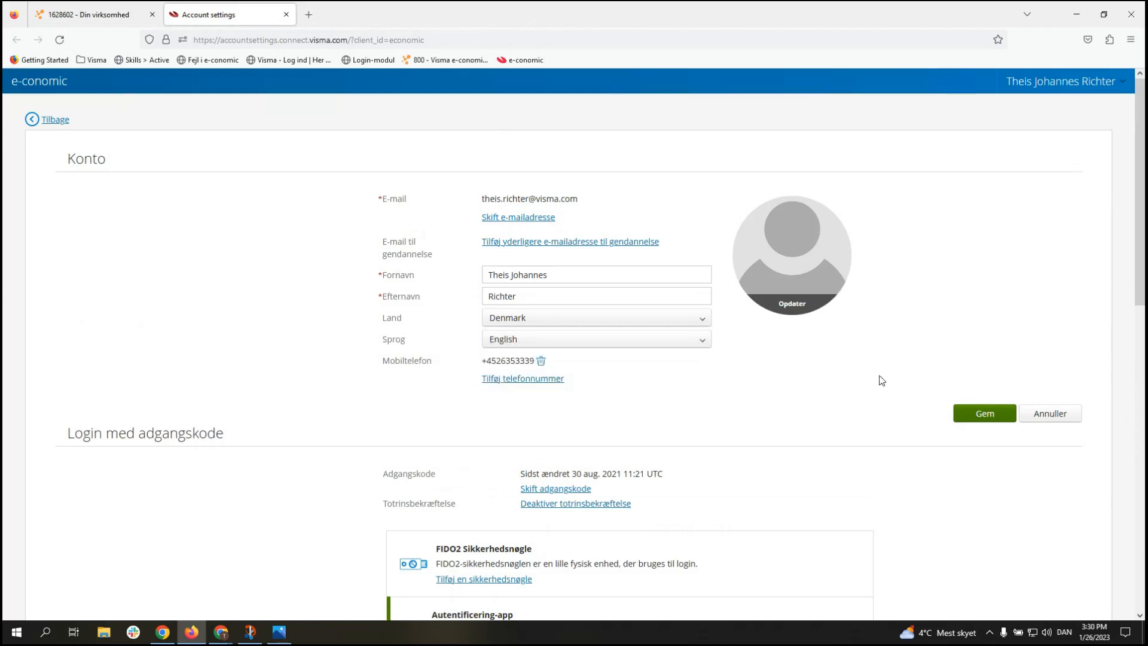
left_click(995, 414)
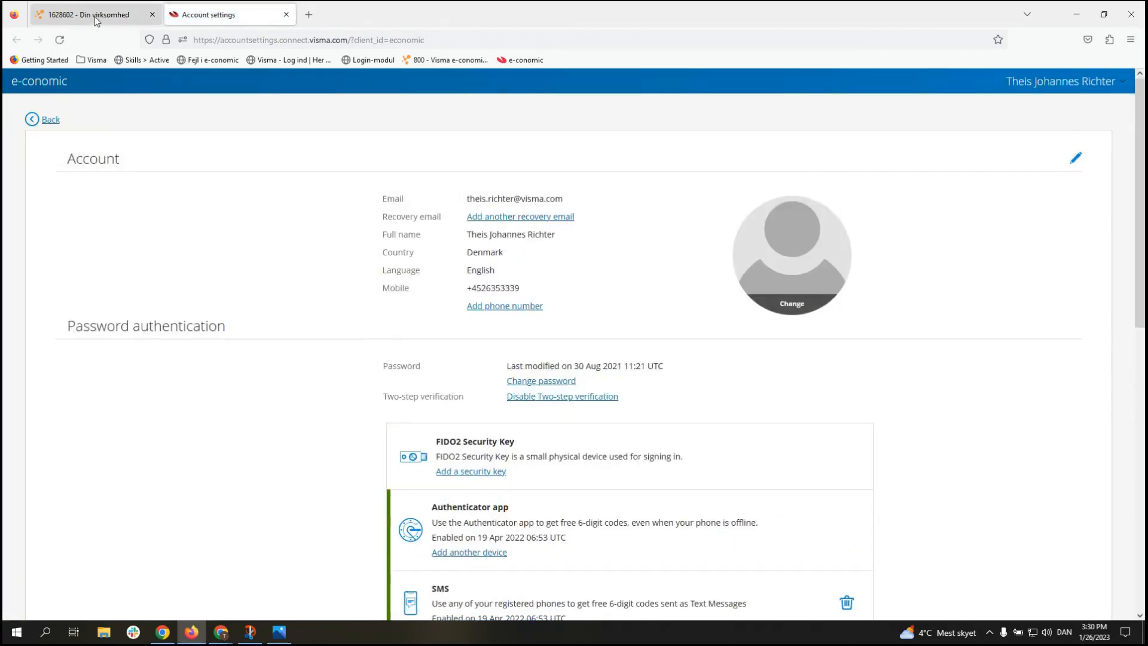
left_click(50, 121)
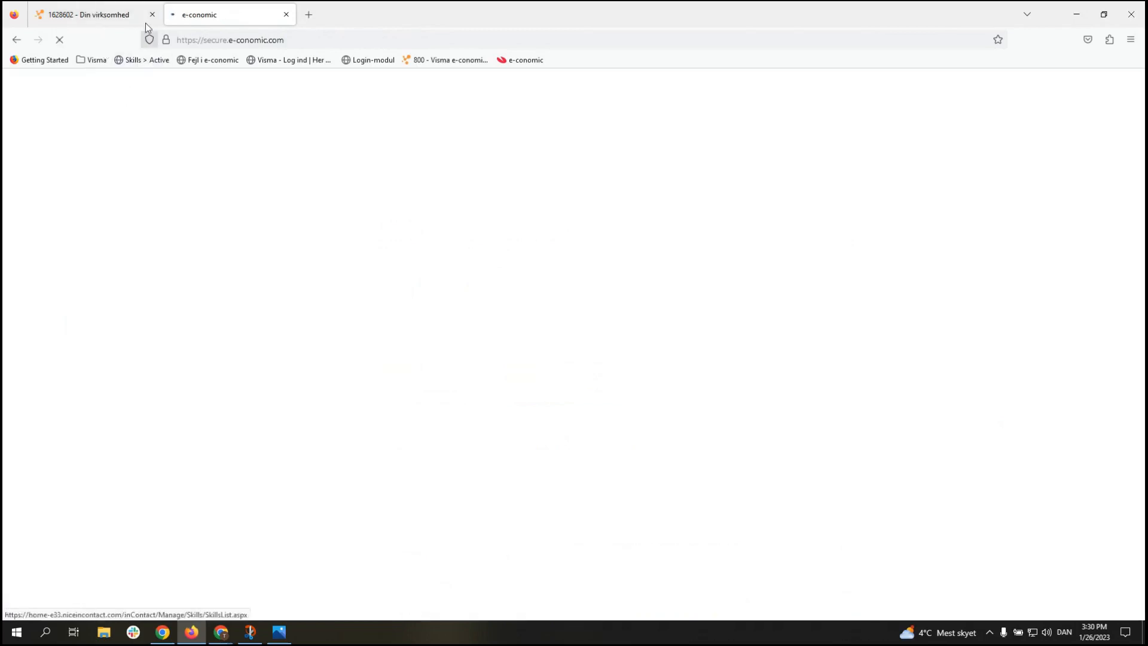
Step: Close the old tab and switch from the Companies list to the Art dealer agreement
left_click(152, 15)
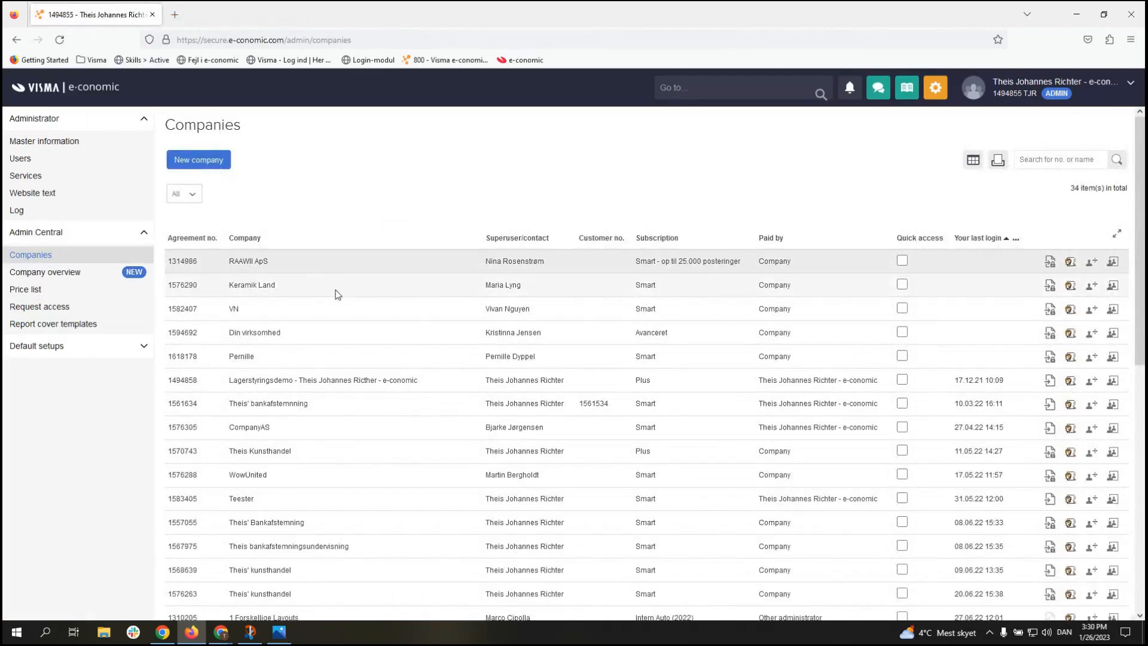
scroll(337, 294, "down", 4)
scroll(336, 299, "down", 5)
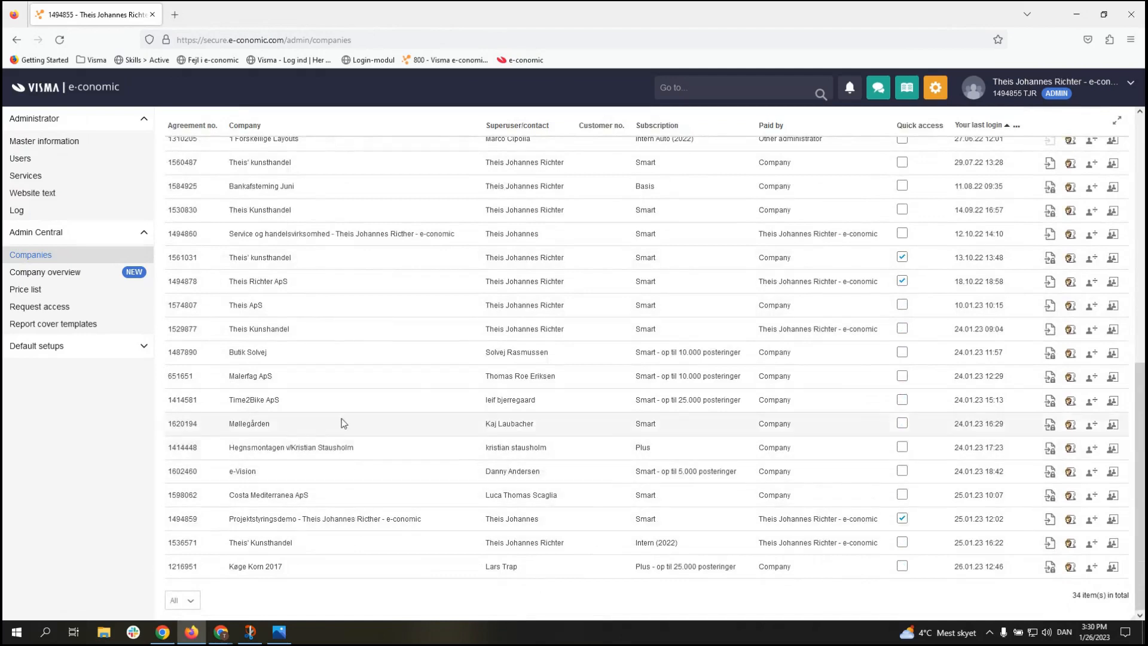
scroll(315, 271, "up", 1)
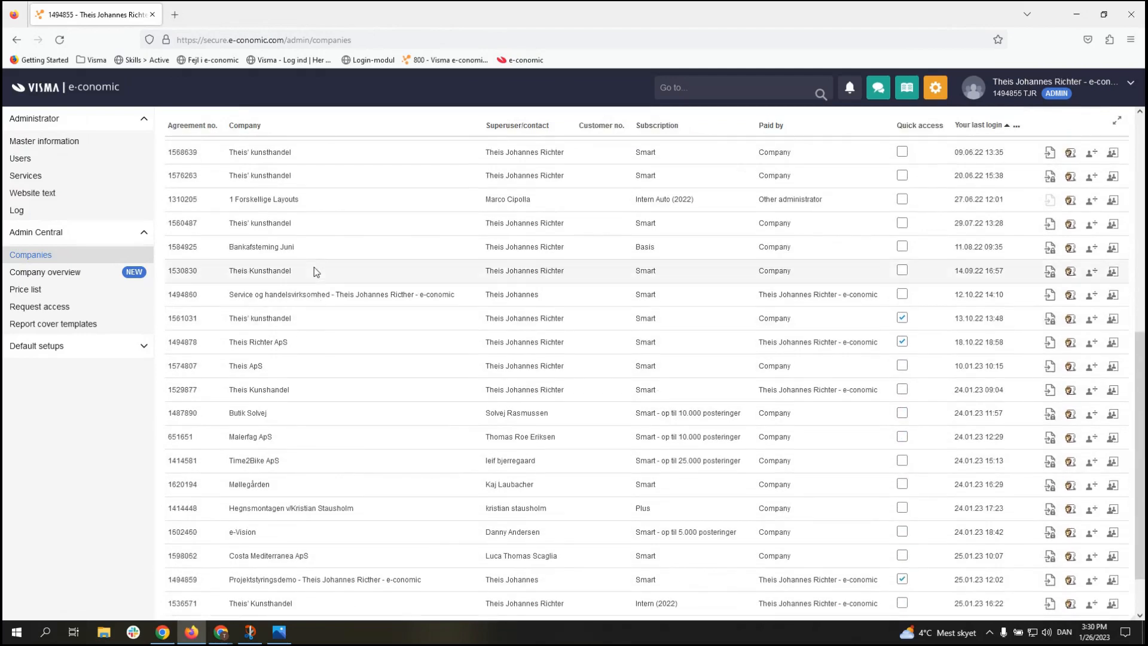
scroll(314, 266, "up", 2)
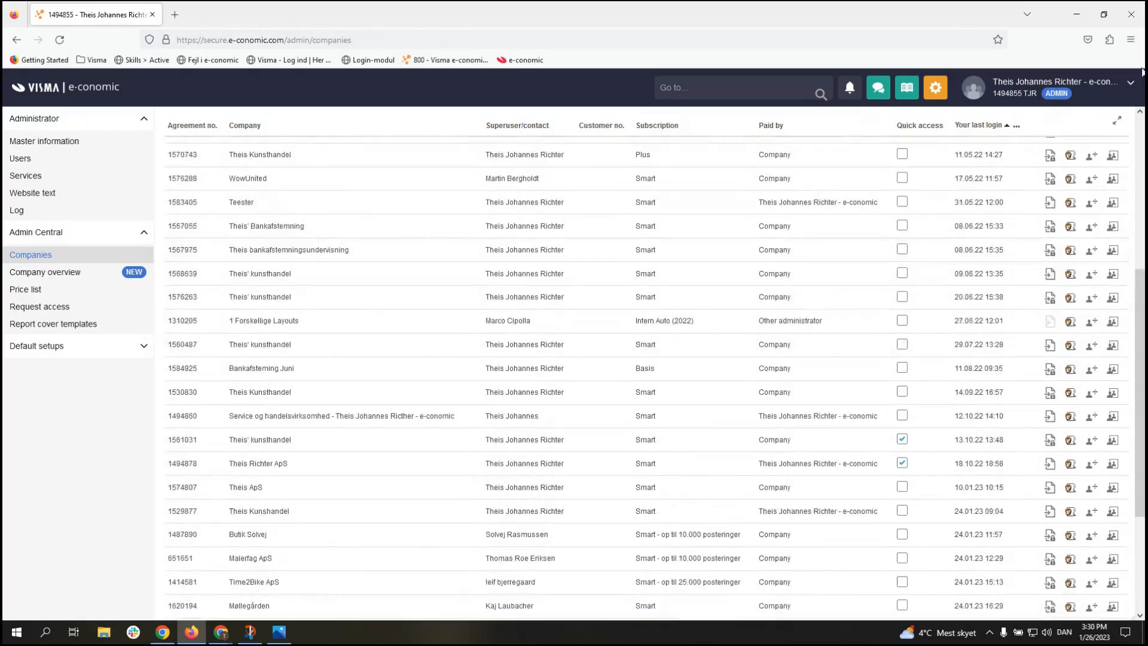
left_click(1076, 84)
scroll(1030, 381, "down", 5)
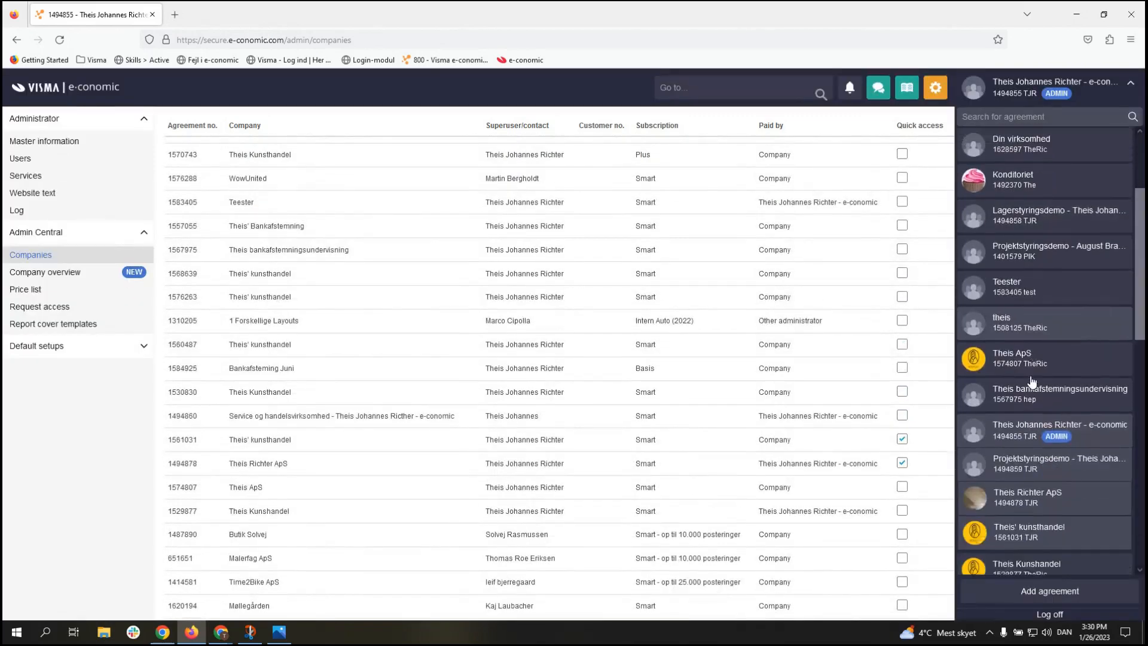
scroll(1030, 381, "down", 5)
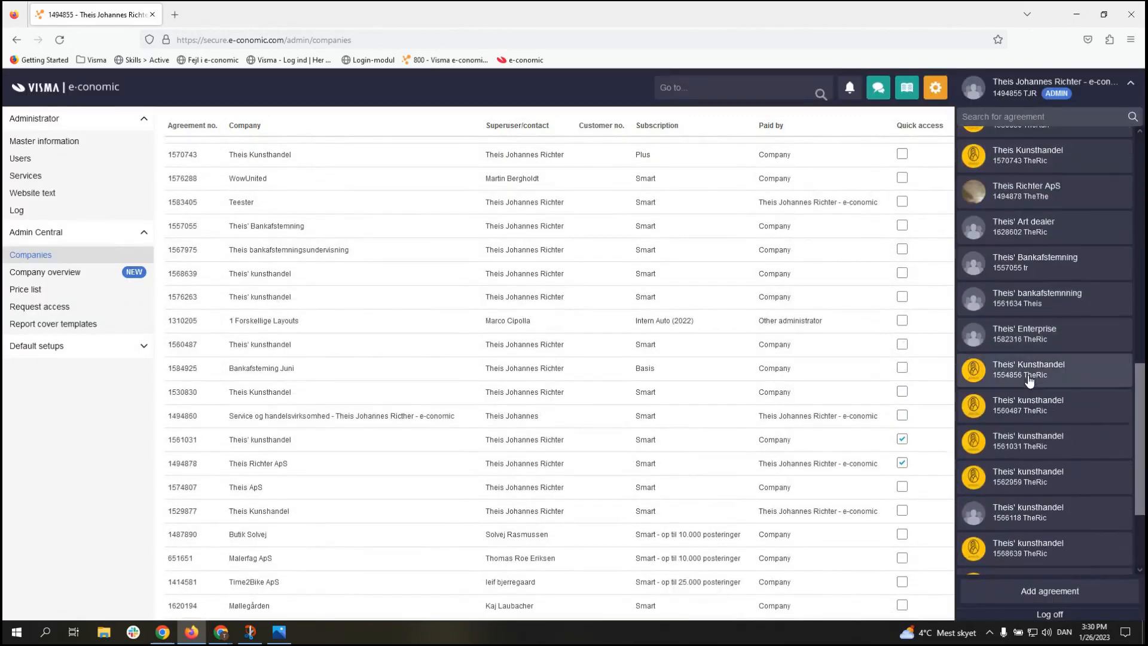
left_click(1032, 227)
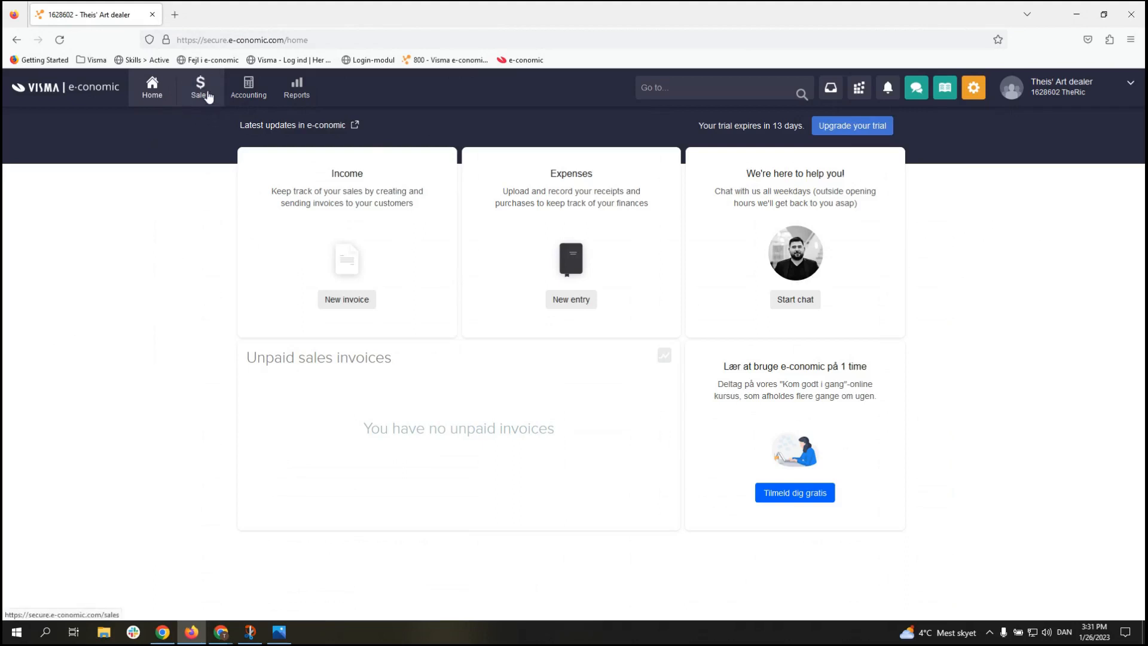
Step: Go to Sales > Setup > Design and layout and list the standard template collections
left_click(208, 98)
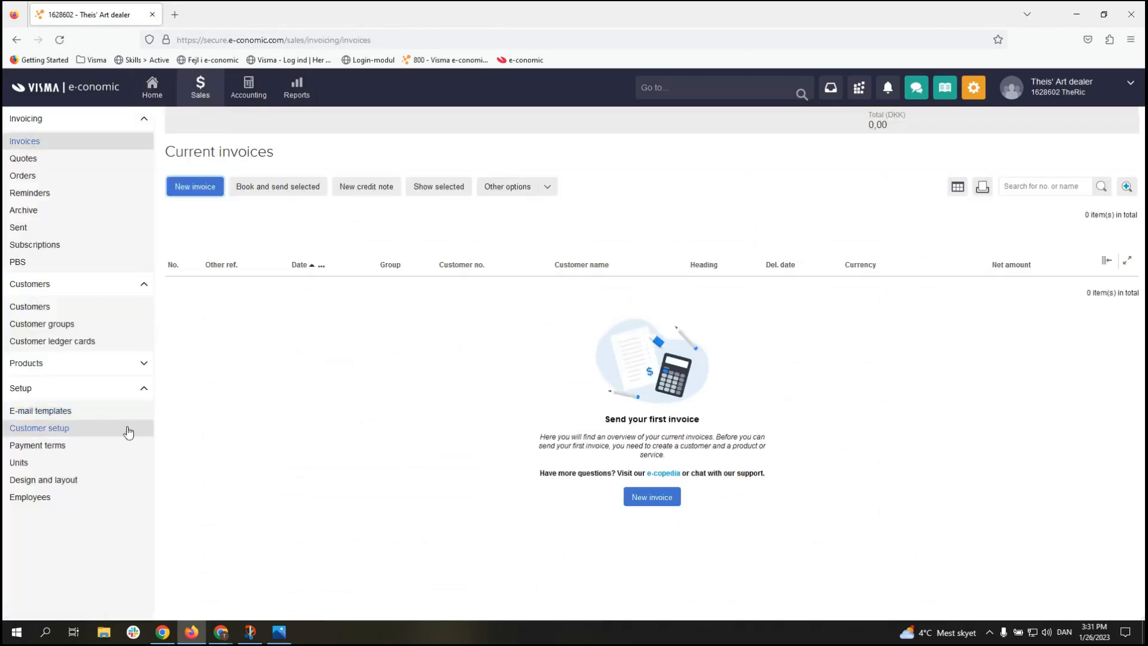
left_click(99, 480)
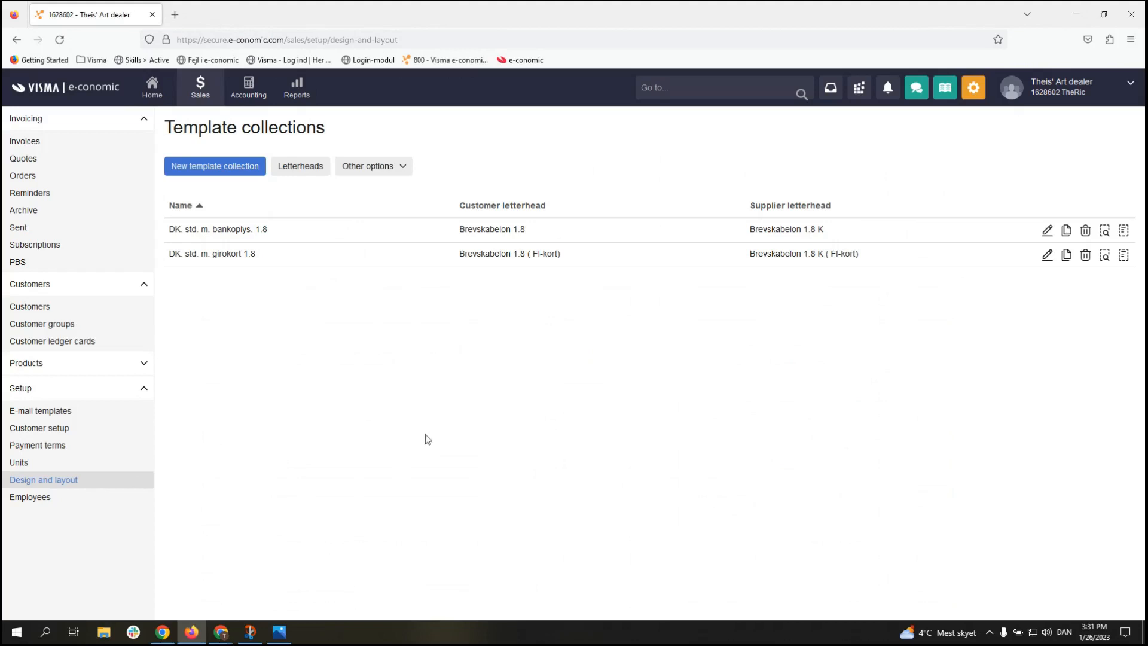
left_click(407, 173)
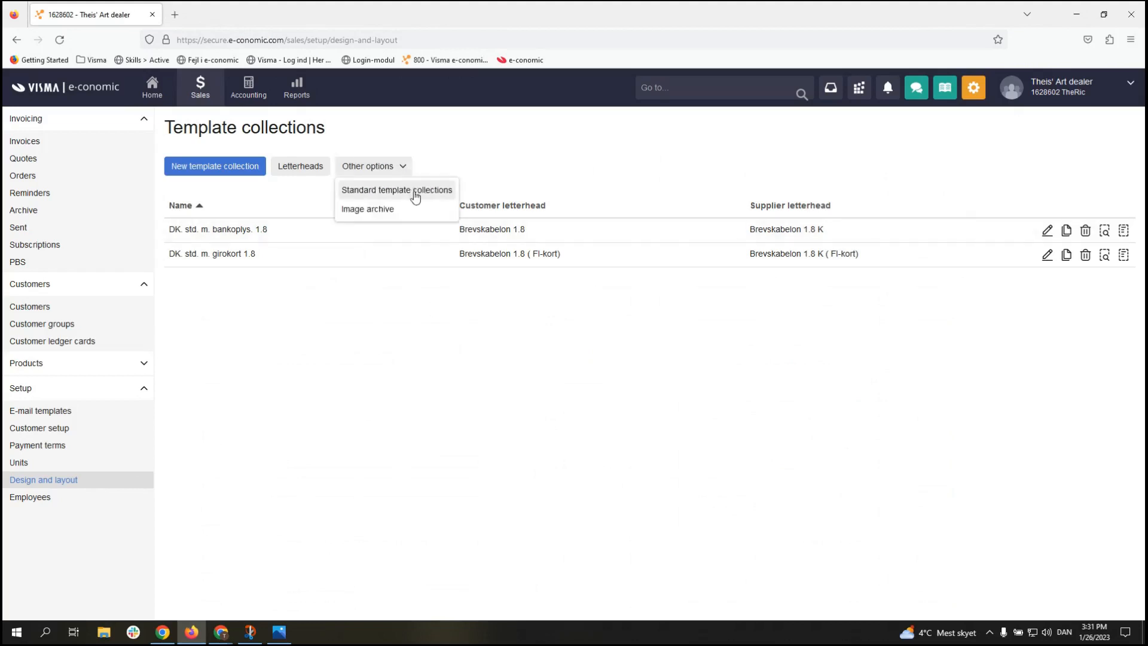
left_click(415, 193)
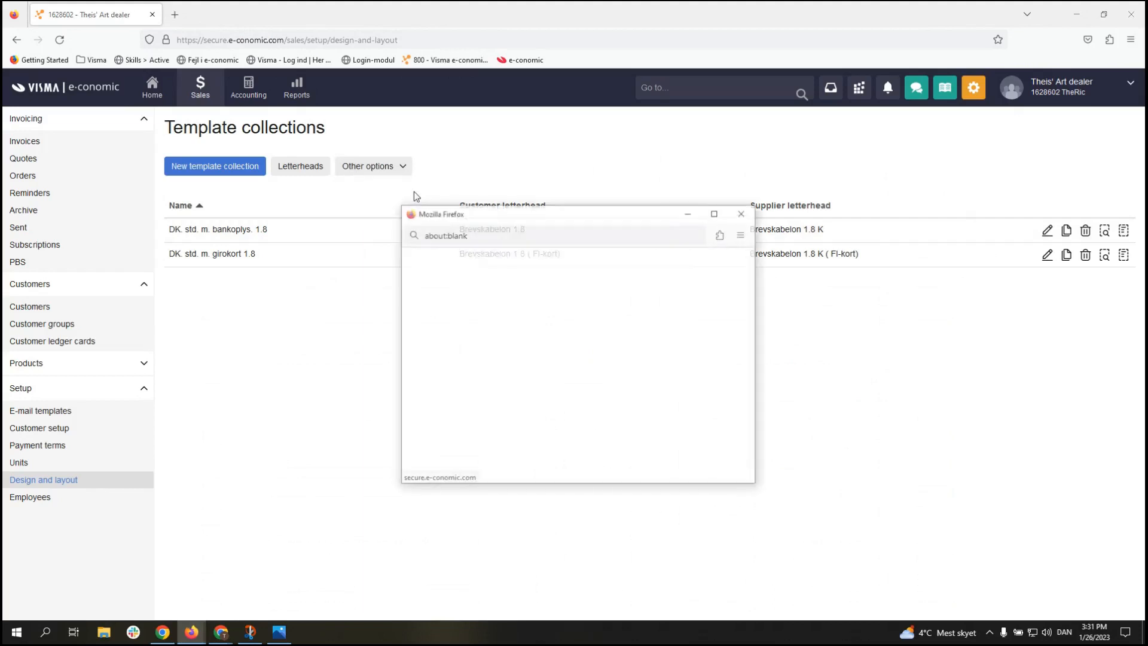
left_click_drag(441, 214, 432, 160)
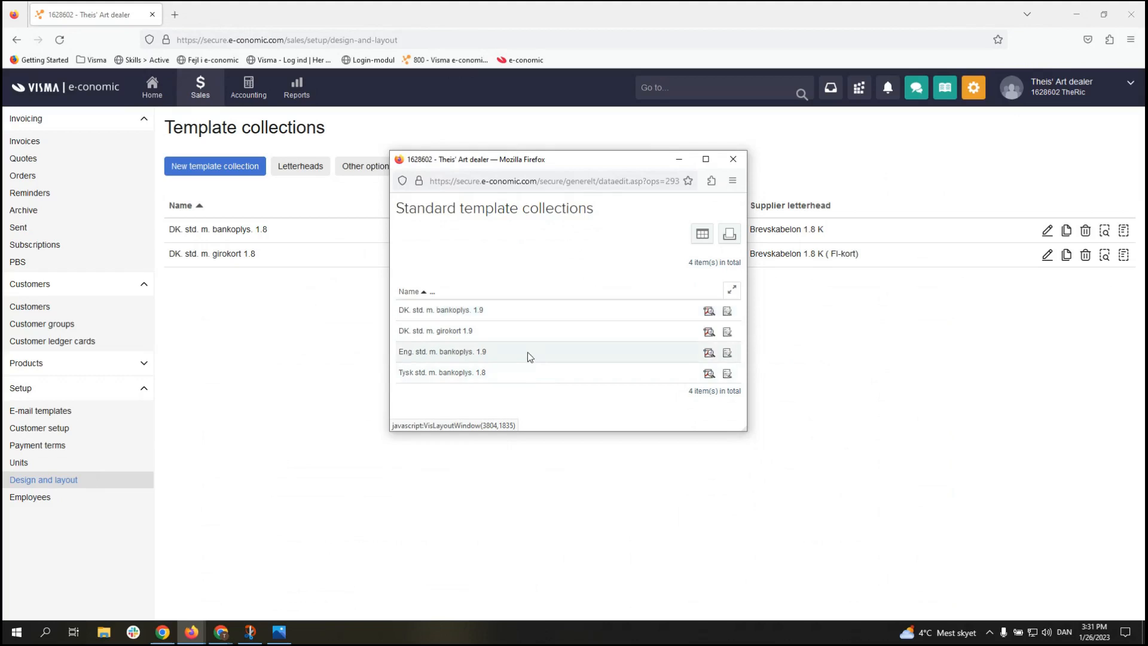
Step: Copy the 'Eng. std. m. bankoplys. 1.9' template collection and select the new copy's name
left_click(728, 354)
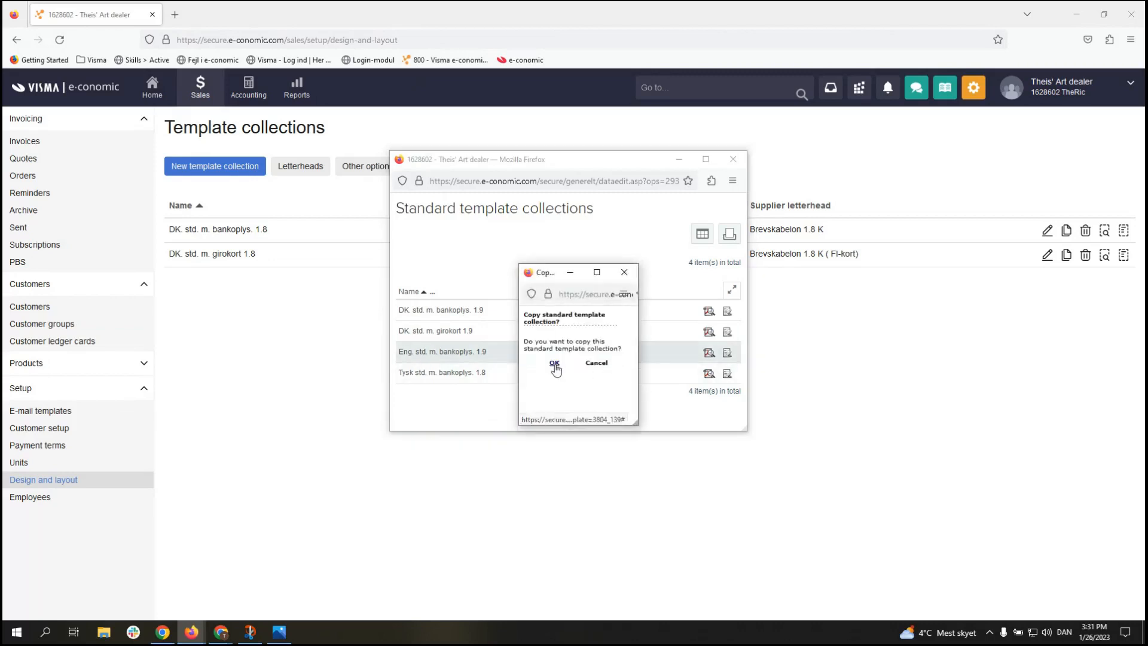
left_click(555, 364)
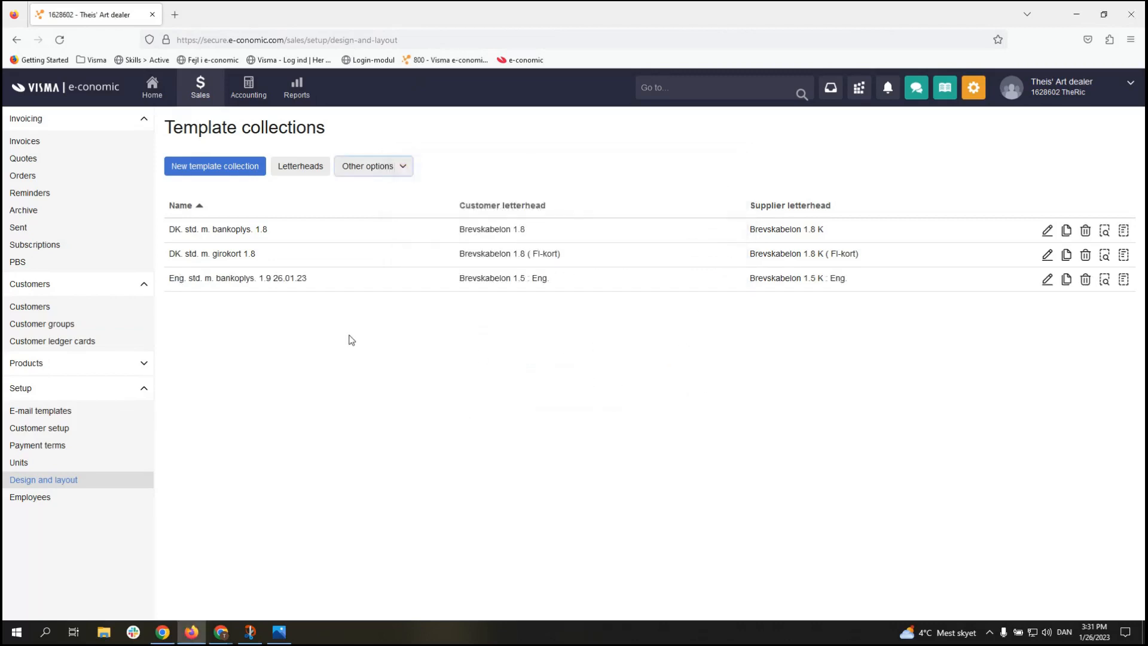
left_click_drag(169, 279, 319, 289)
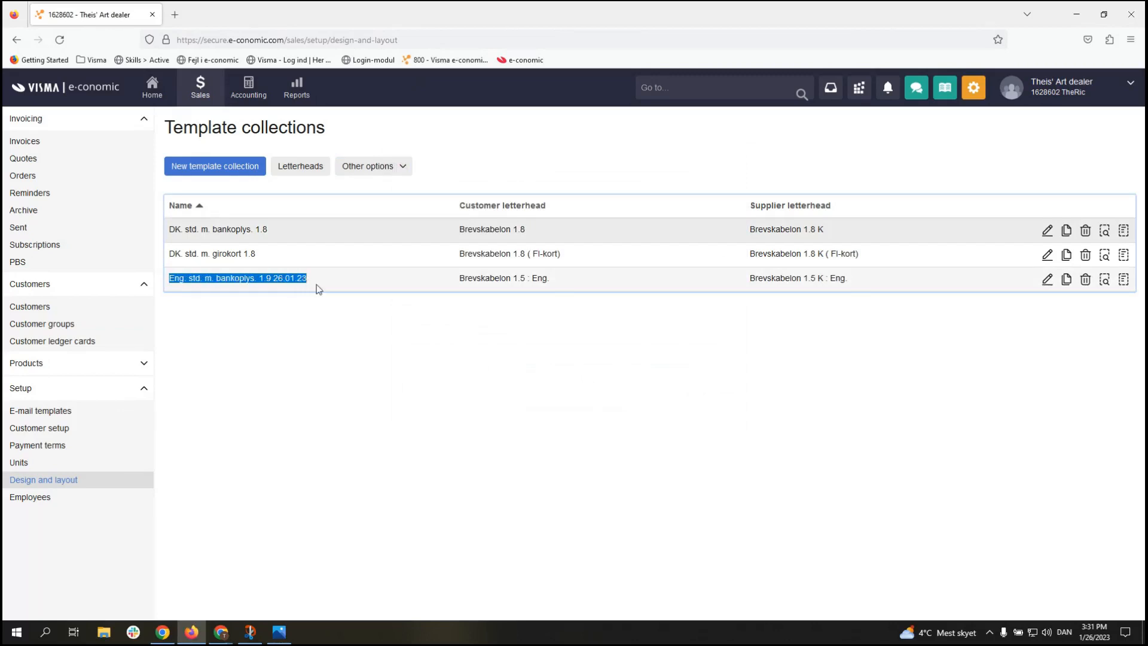
left_click(319, 289)
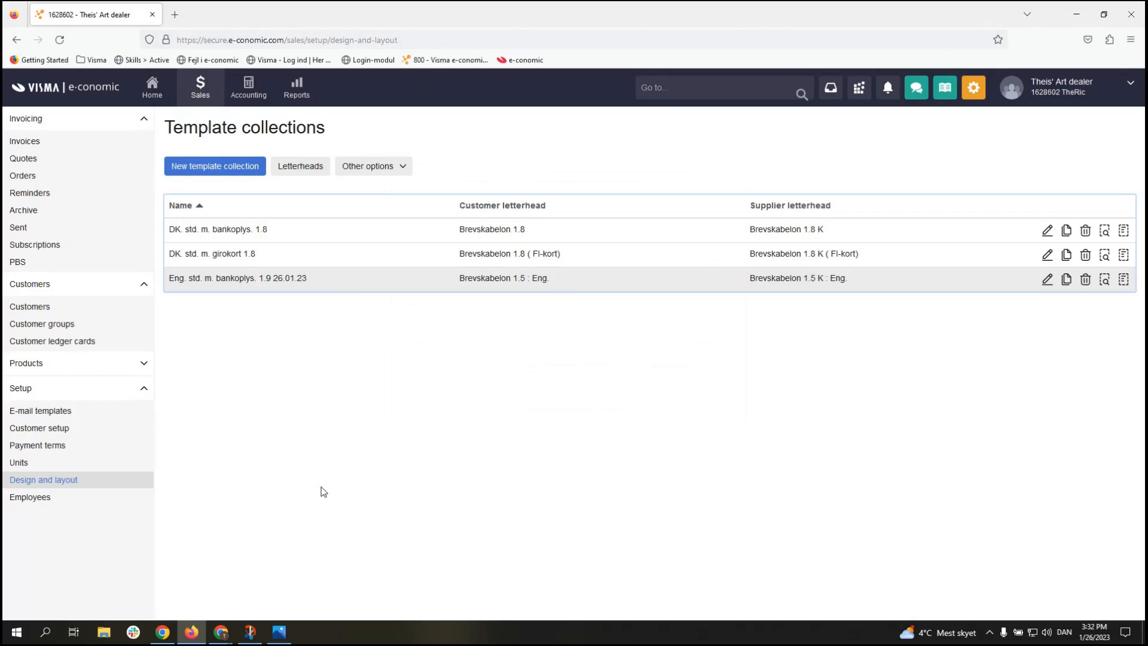
Step: In Setup > Units, create the new units 'Pcs.' and 'Hours'
left_click(81, 464)
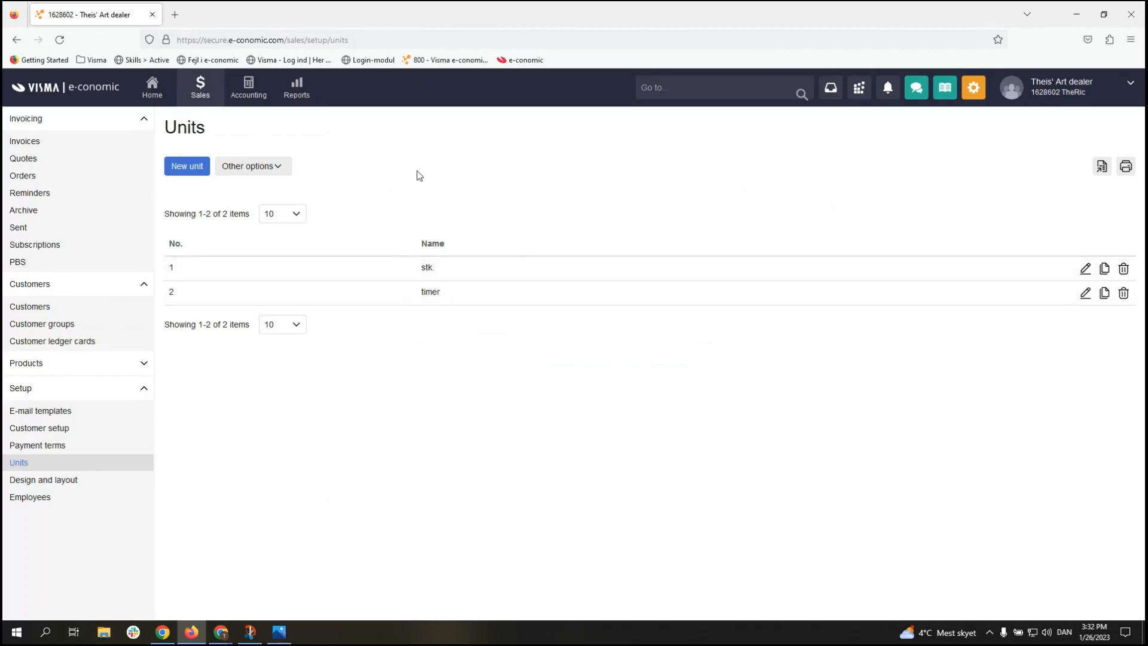
left_click(176, 173)
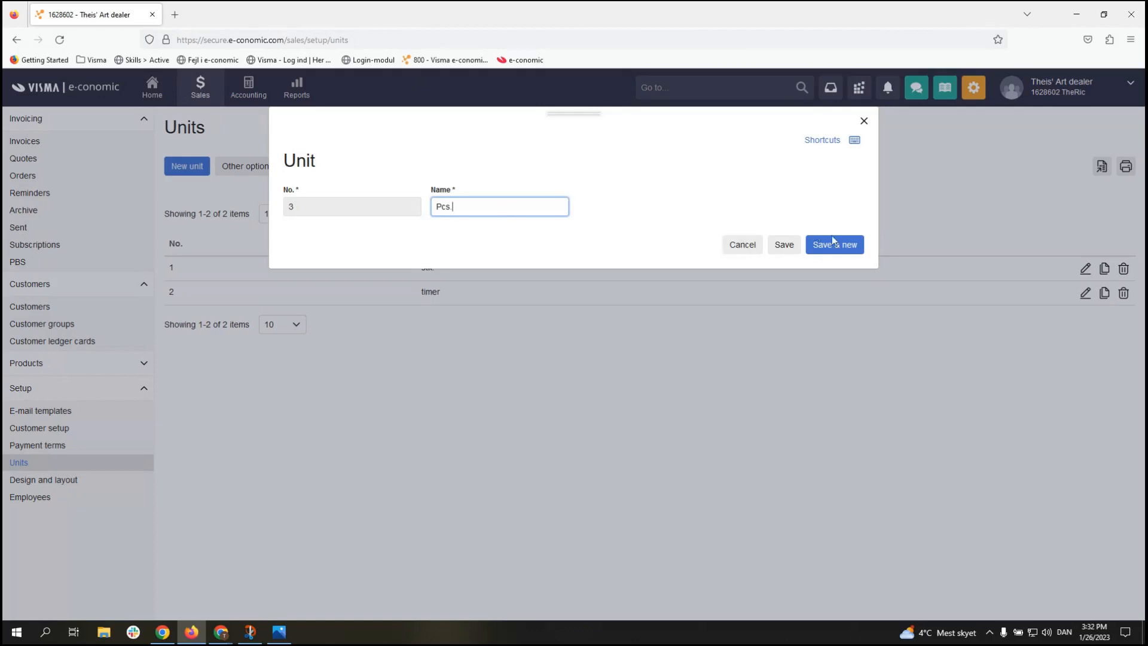
left_click(828, 255)
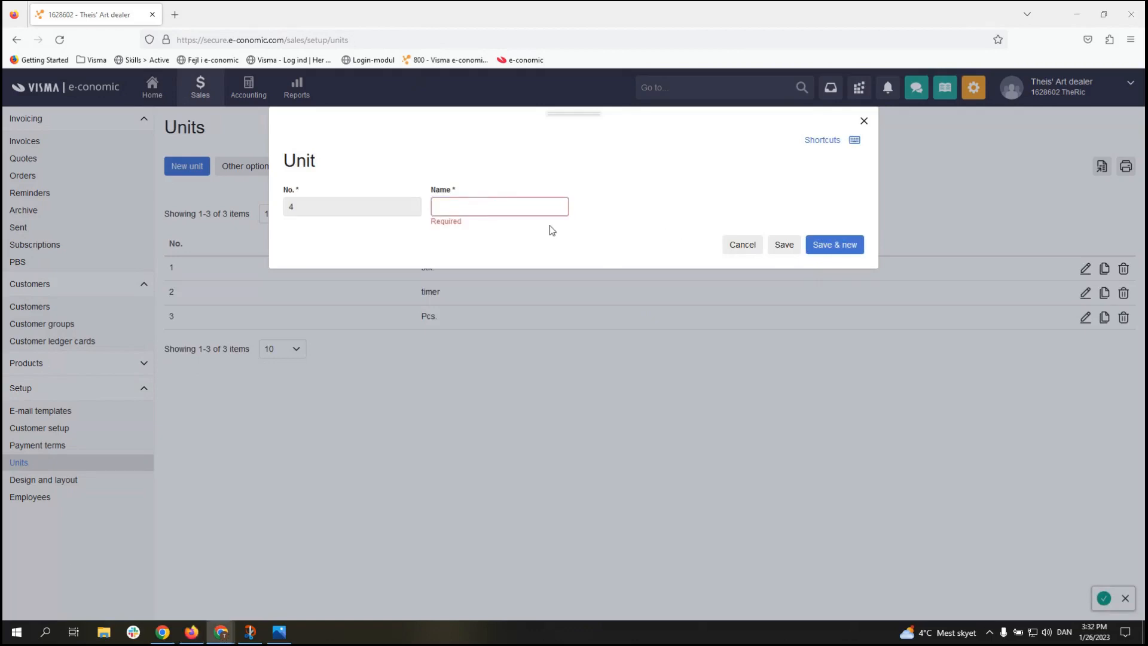
left_click(506, 198)
type("Hoours")
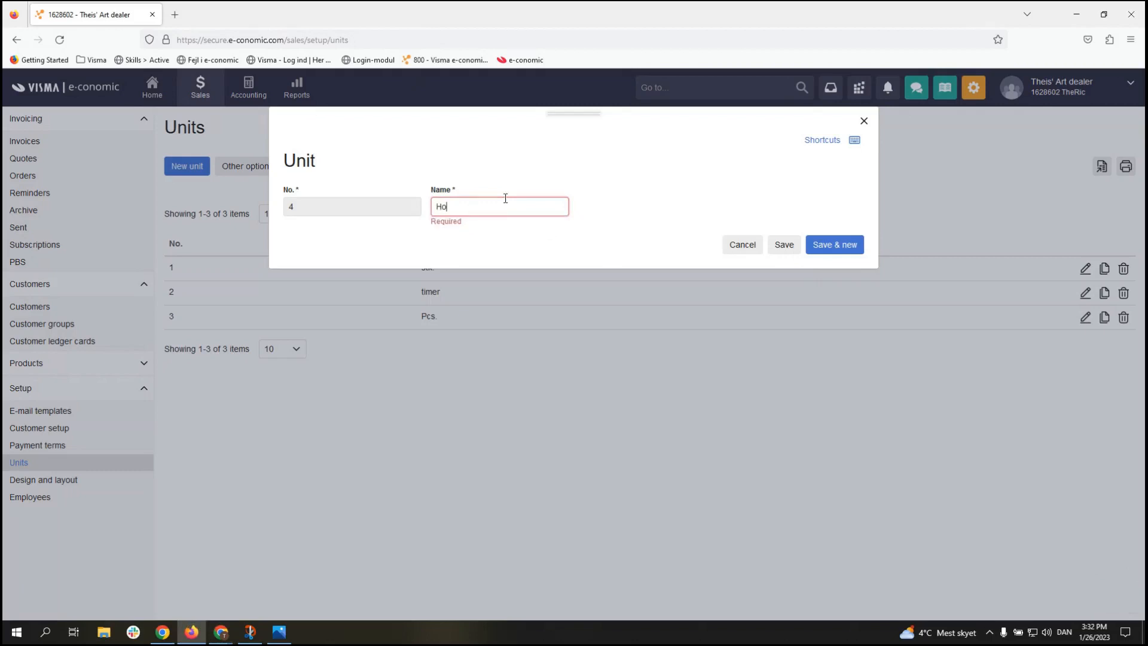
key("BackSpace")
key("BackSpace")
type("rs")
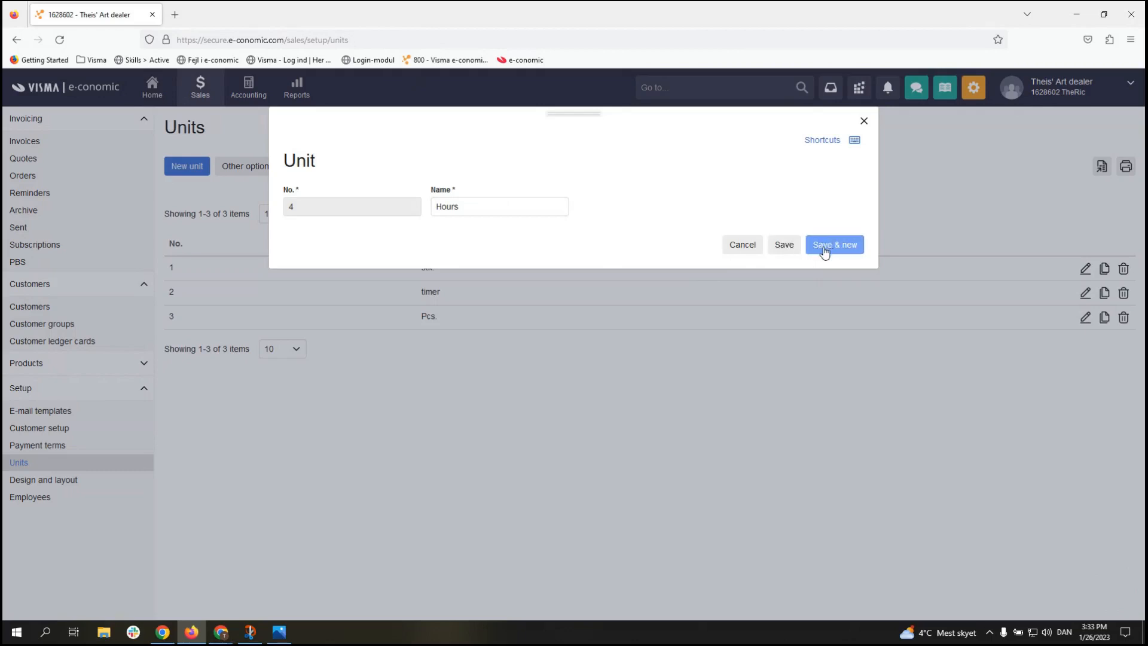
left_click(784, 246)
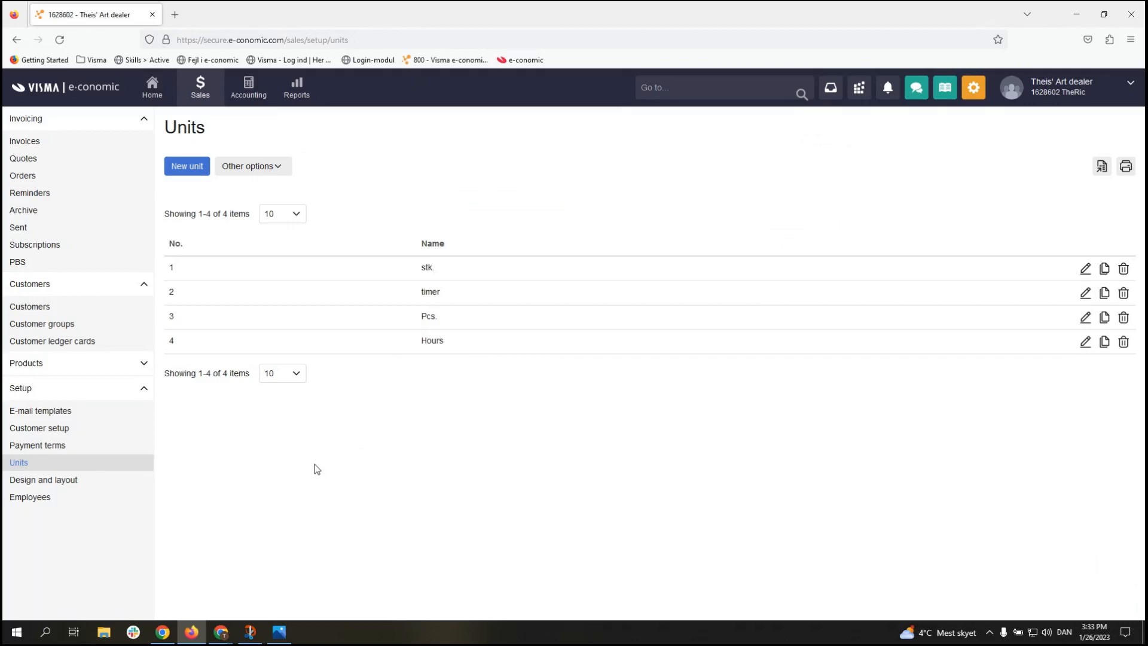
Step: Default new customers to group Diverse, Netto 8 dage and layout Eng. std. m. bankoplys. 1.9, then go Home
left_click(60, 431)
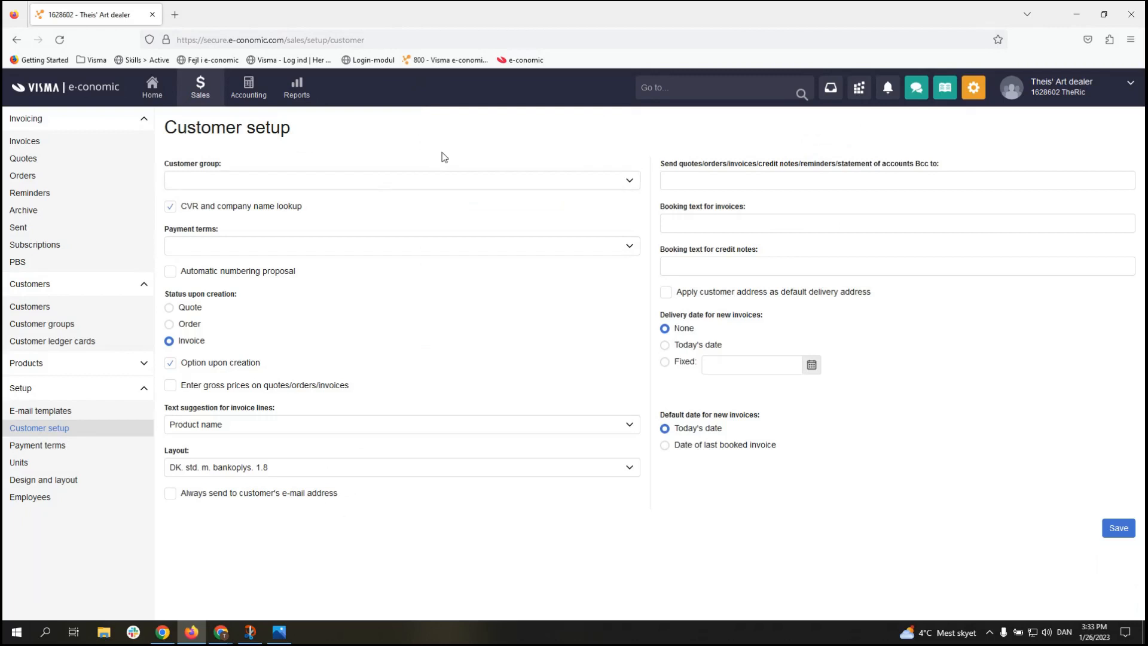
left_click(455, 182)
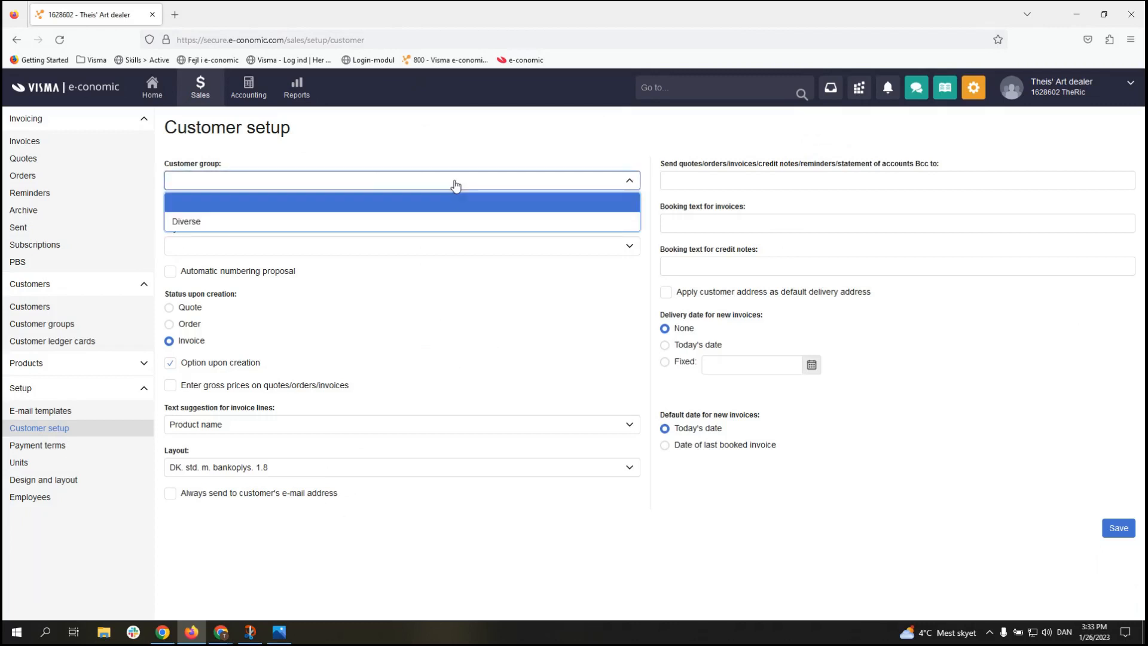
left_click(440, 223)
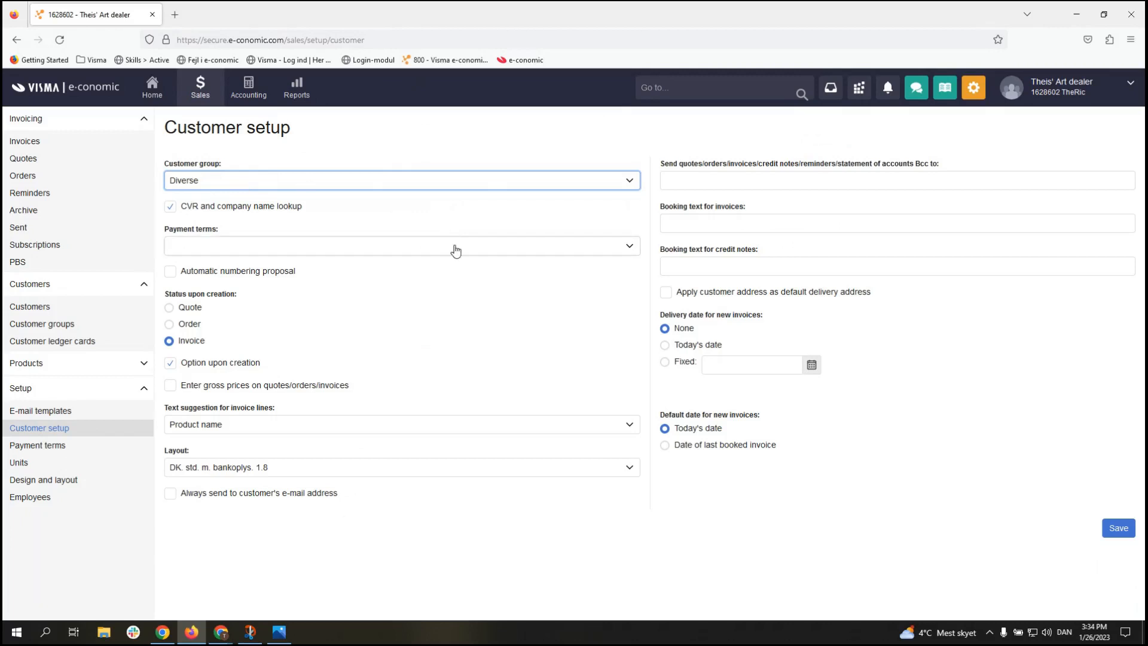
left_click(428, 468)
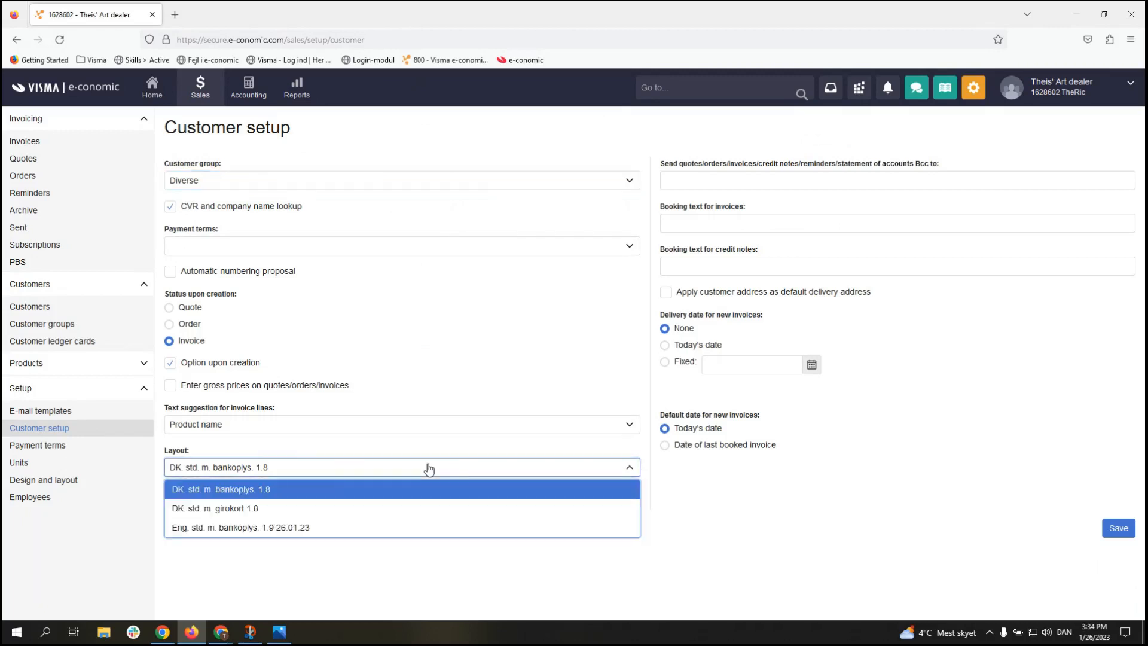
left_click(397, 526)
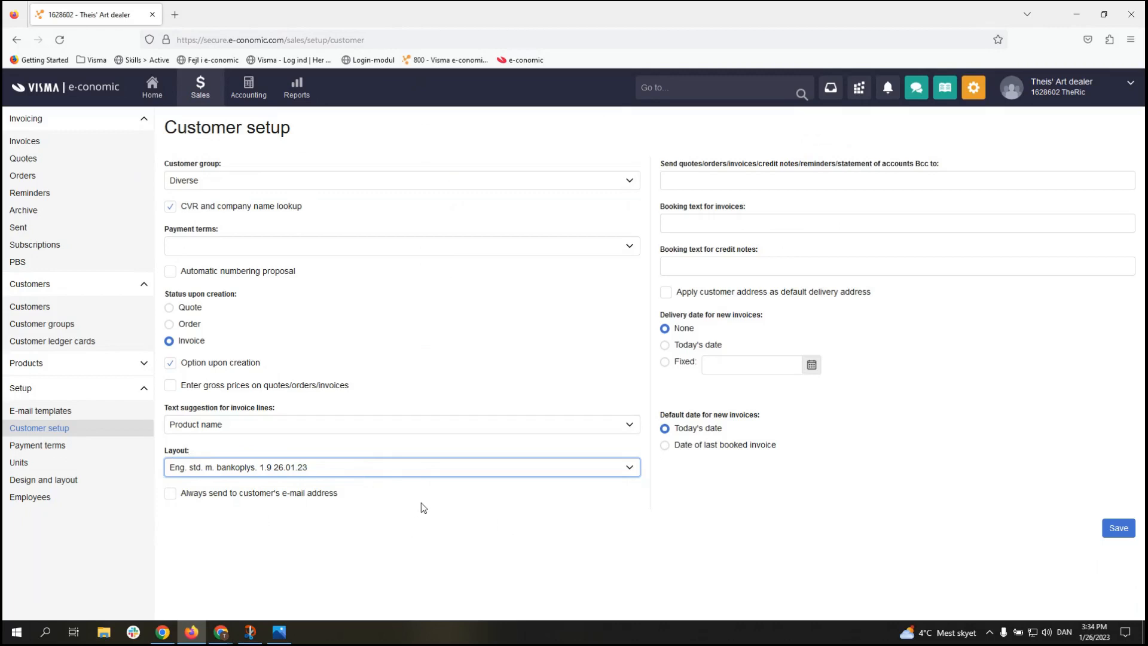
left_click(1127, 533)
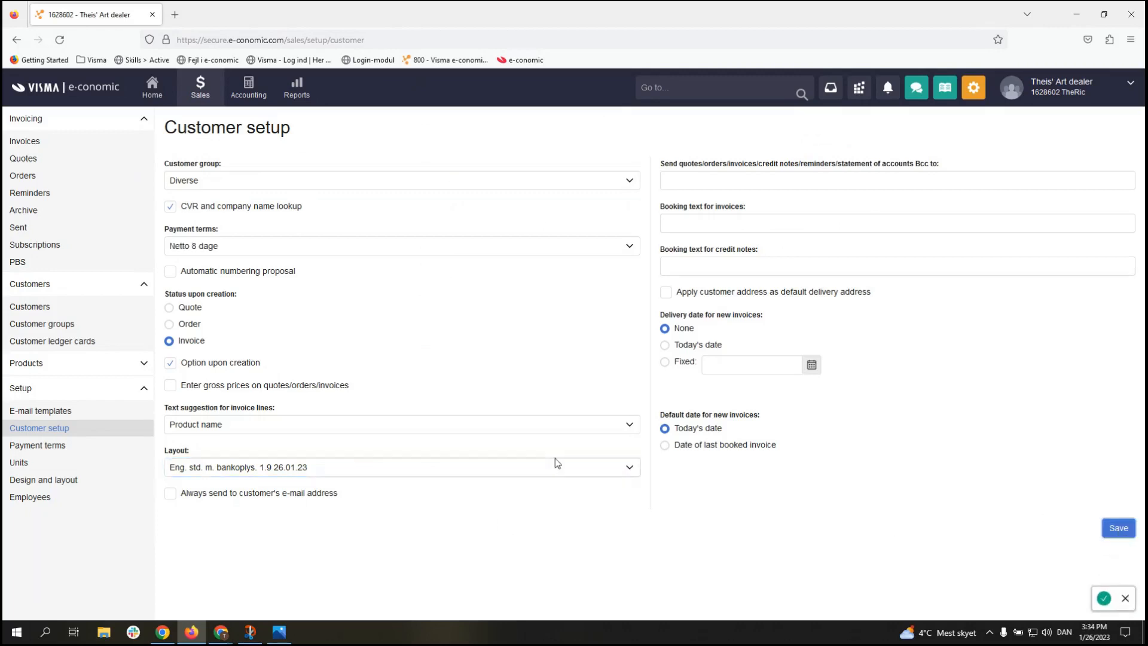
left_click(153, 88)
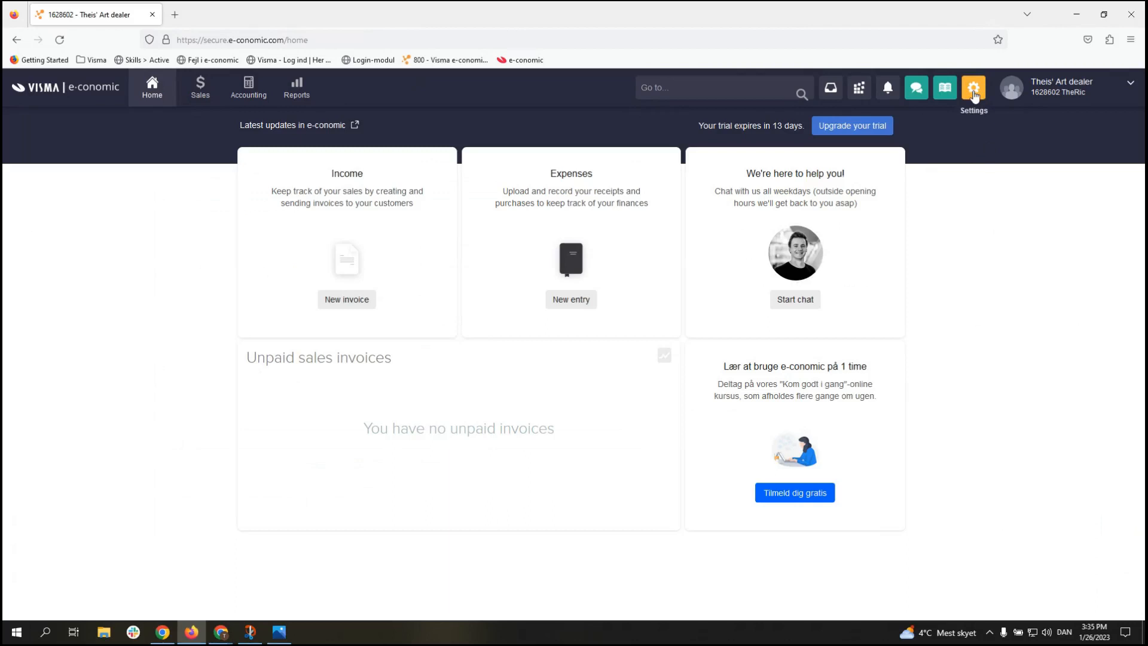
Step: Open All settings from the gear menu to show the company's Master information
left_click(974, 94)
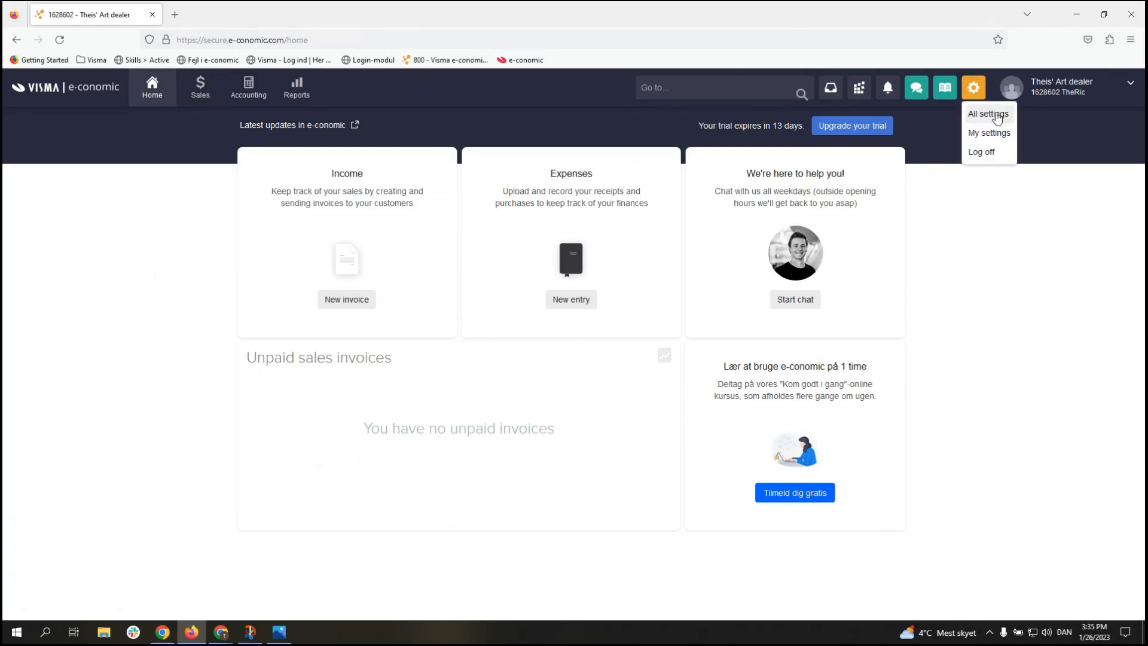
left_click(987, 115)
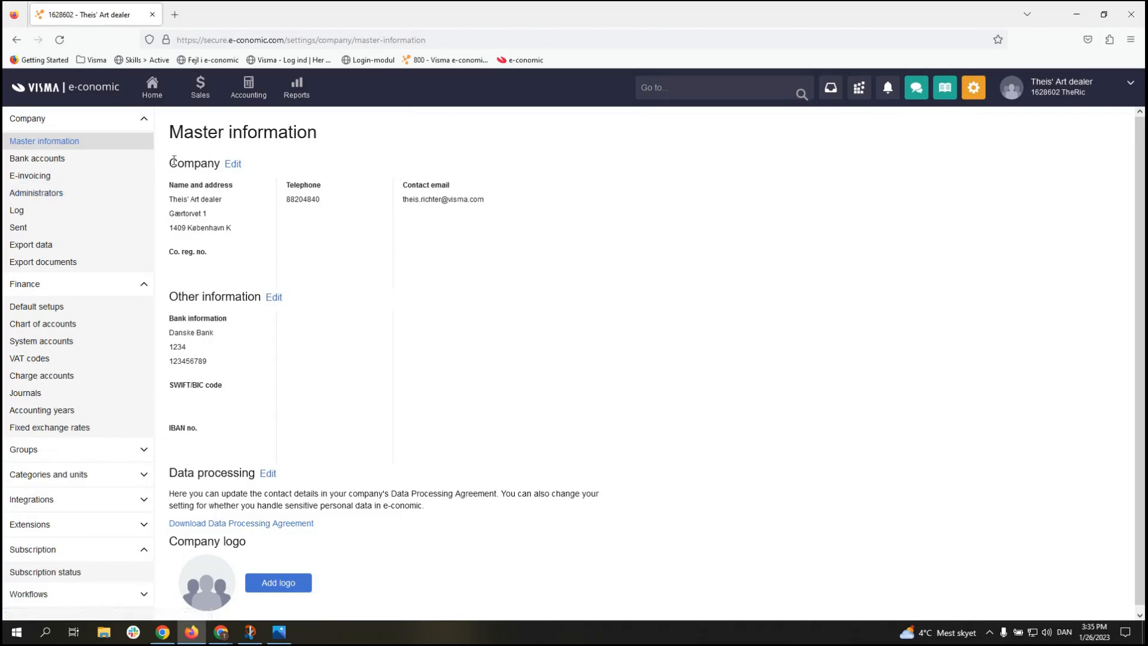
Step: Search the registered administrators for the accounting agency's number, then return to Home
left_click(94, 195)
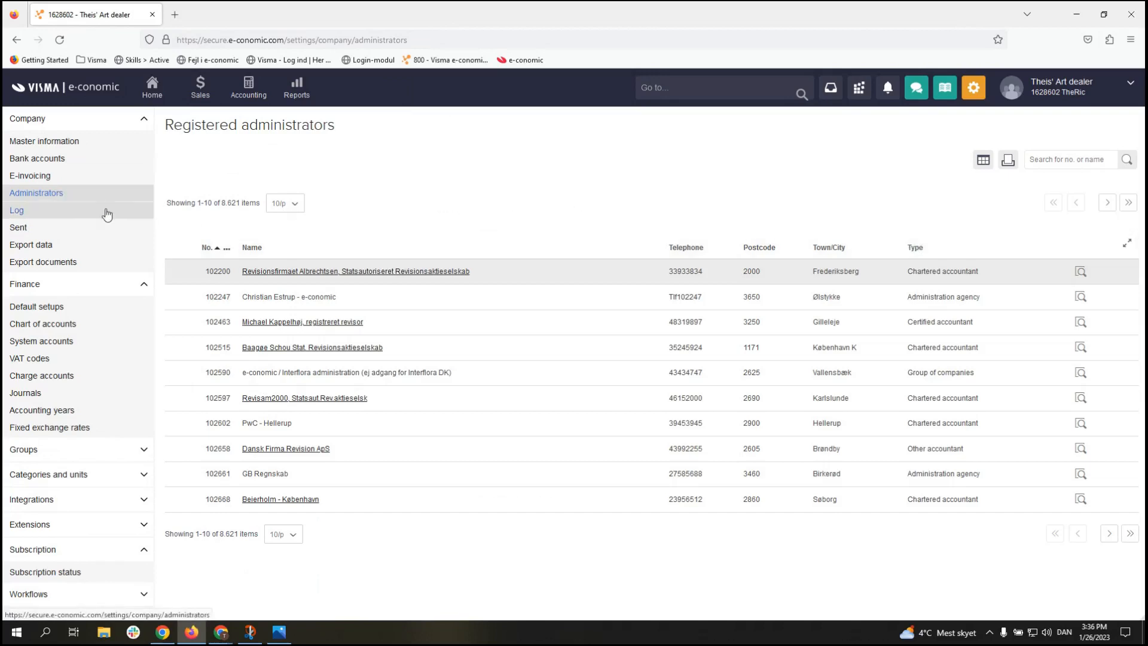
left_click(1071, 161)
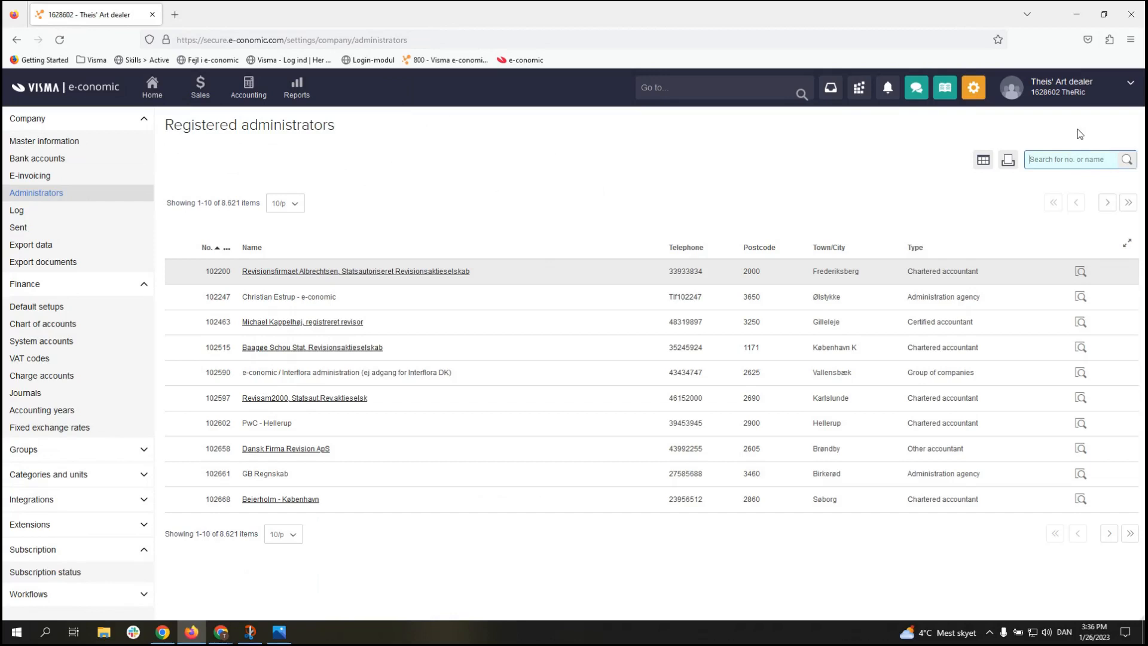
type("1494855")
left_click(1128, 161)
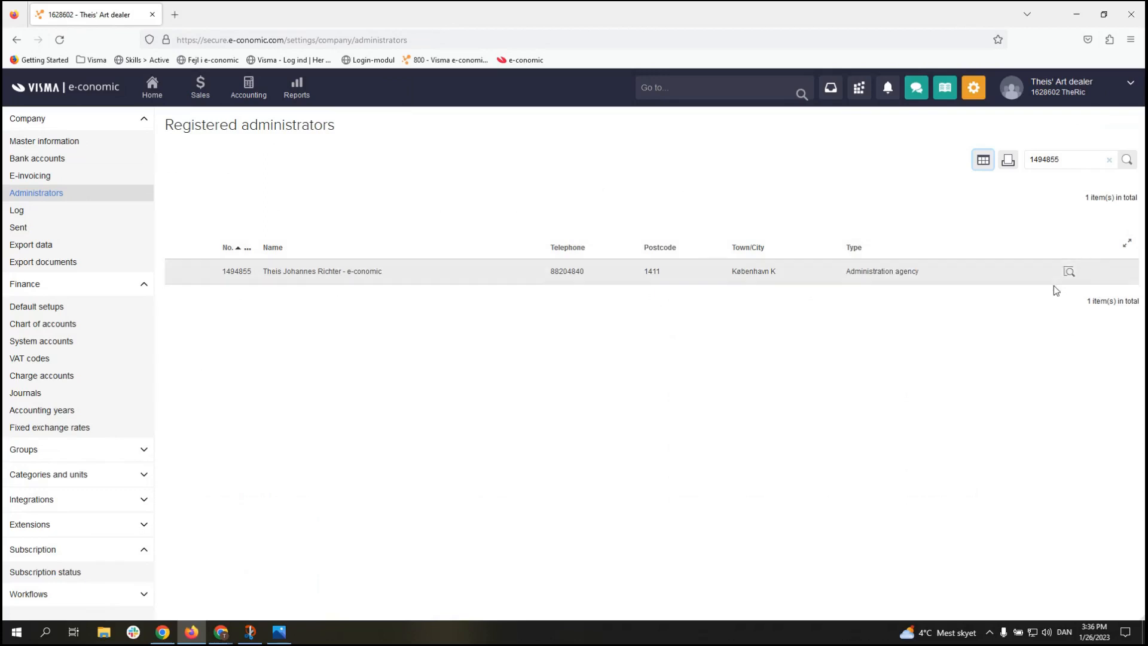
left_click(154, 101)
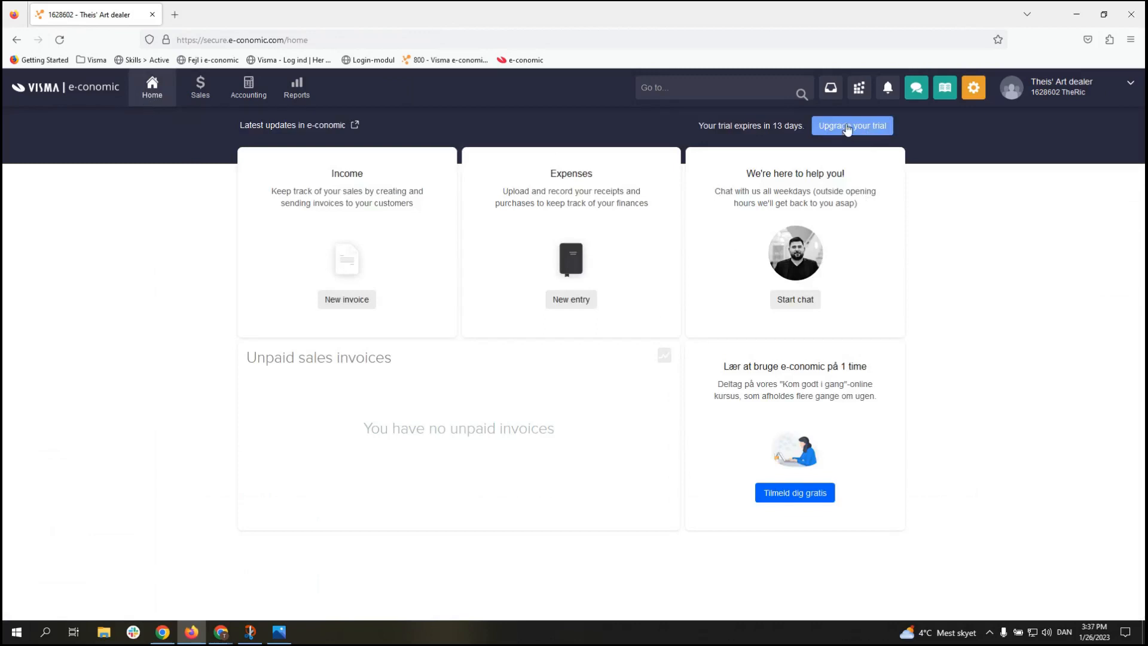
Step: Upgrade the trial subscription to the Smart plan at DKK 299,00 per month
left_click(846, 128)
scroll(754, 175, "down", 2)
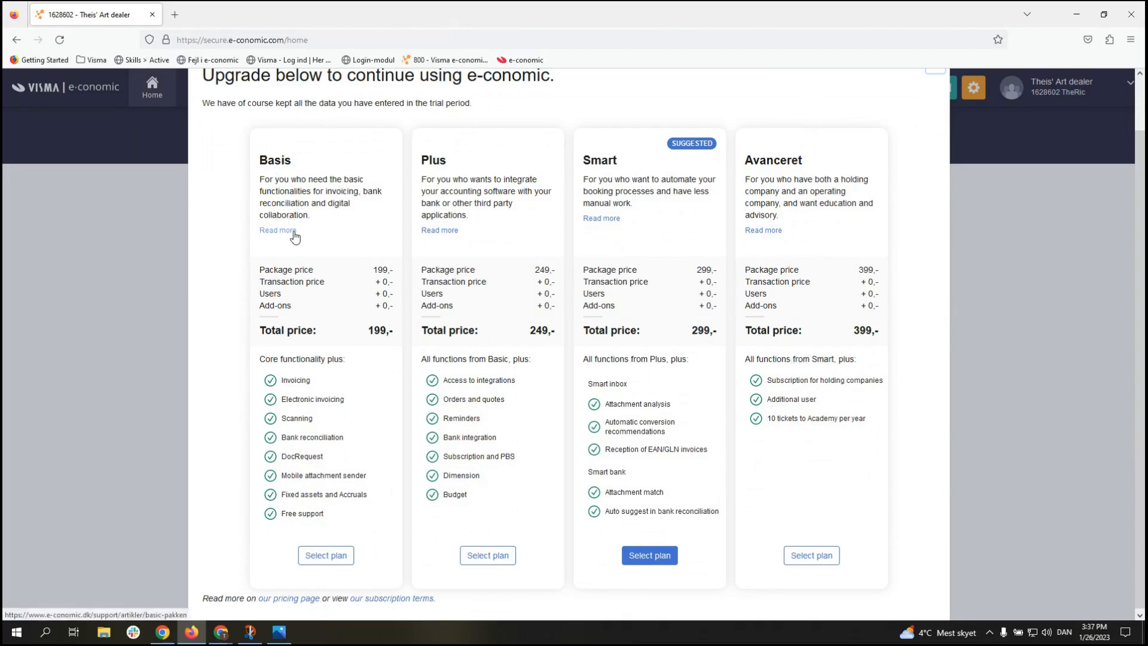
left_click(661, 559)
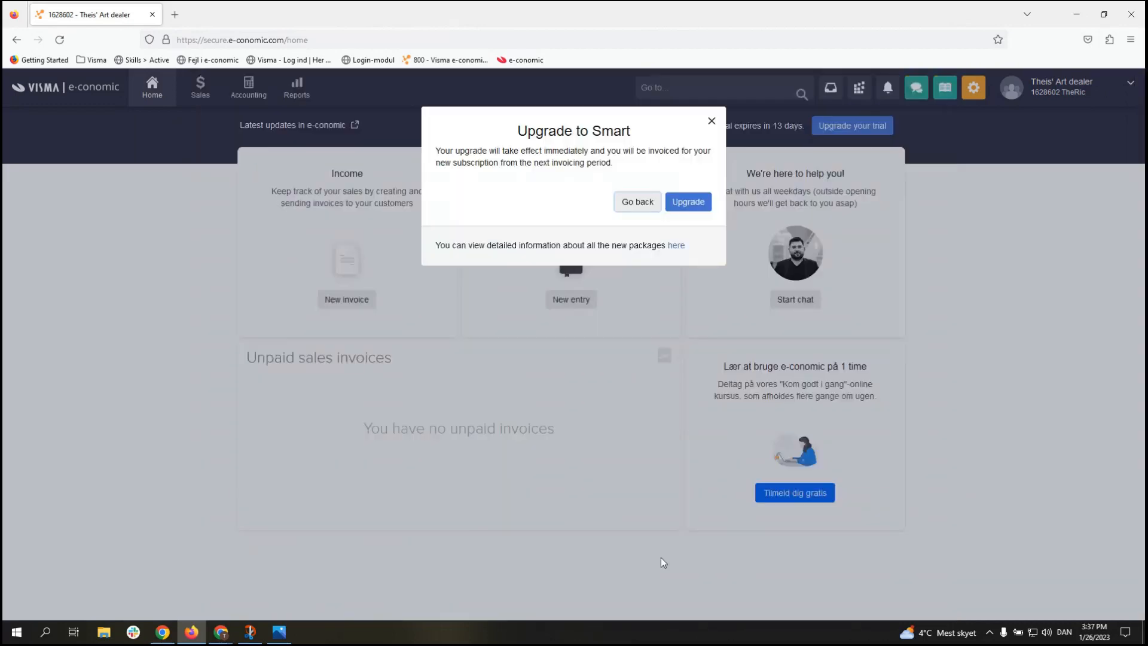
left_click(693, 203)
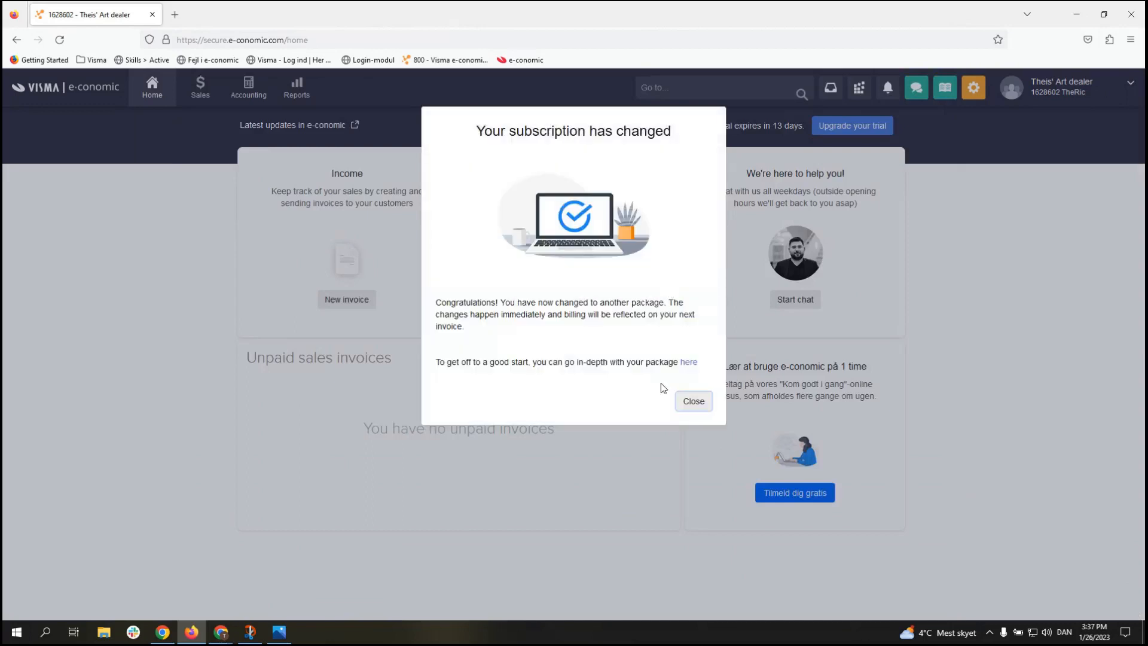
left_click(687, 407)
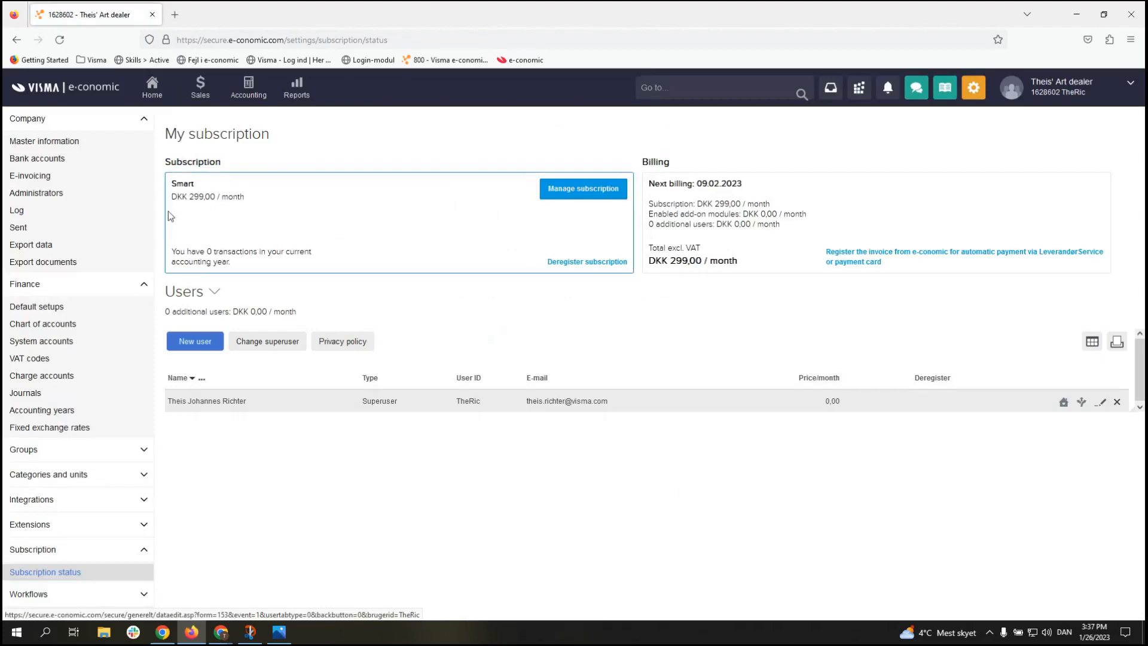
Step: Select the found accounting agency as administrator and confirm its administrator access
left_click(90, 195)
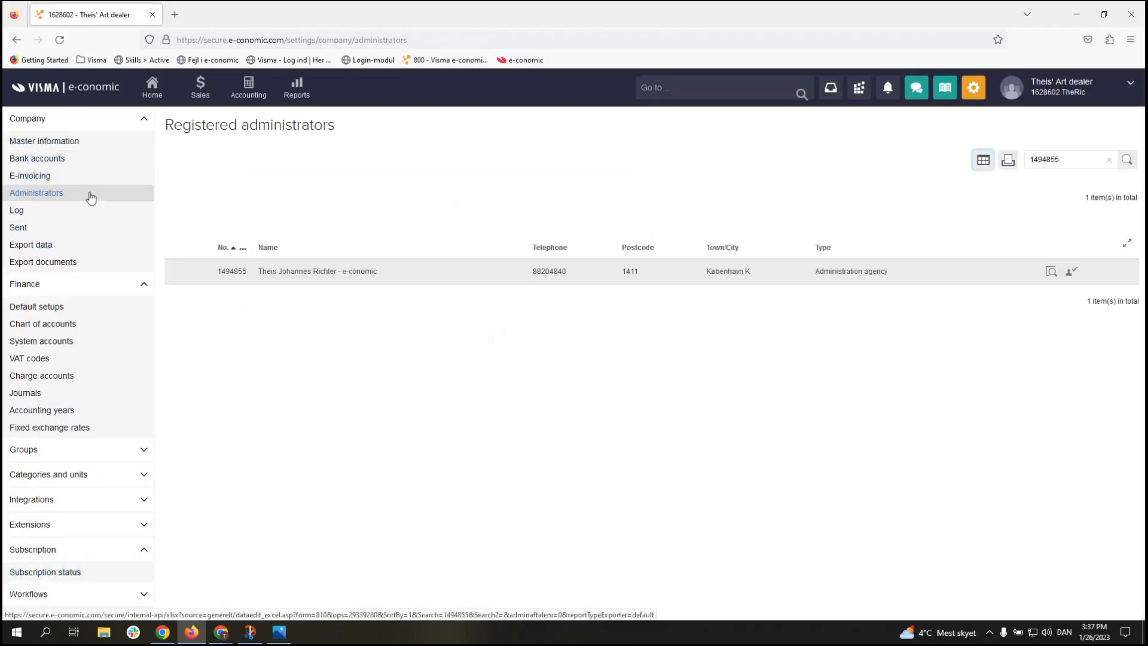
left_click(1070, 275)
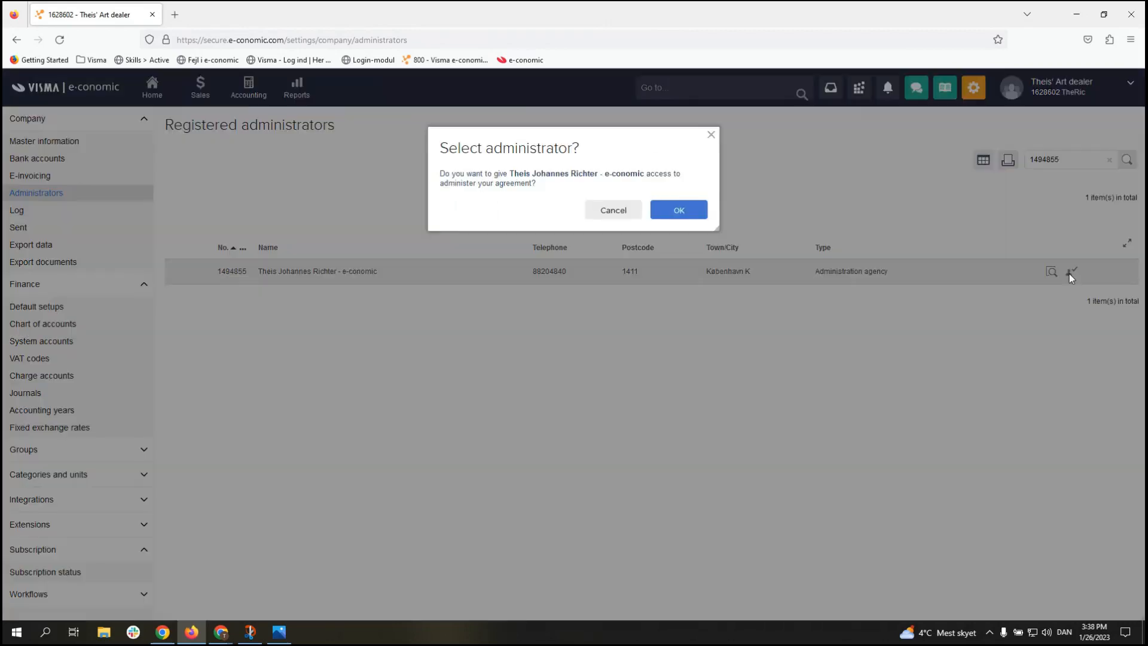
left_click(681, 210)
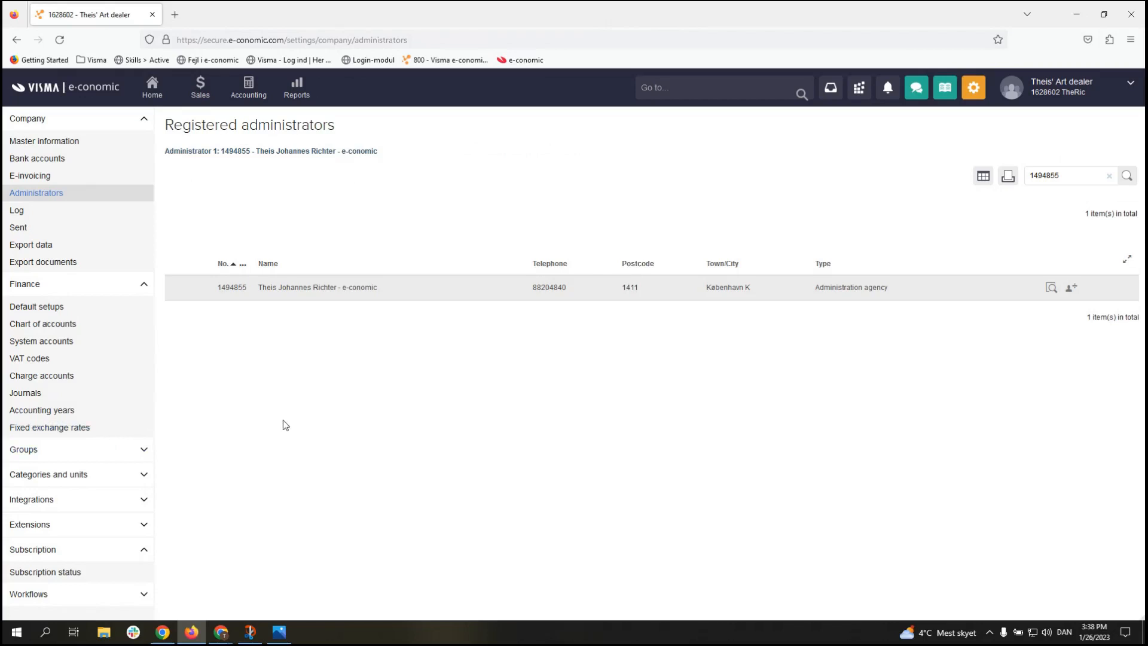
Step: Expand Categories and units in the settings sidebar and open Number series
left_click(108, 475)
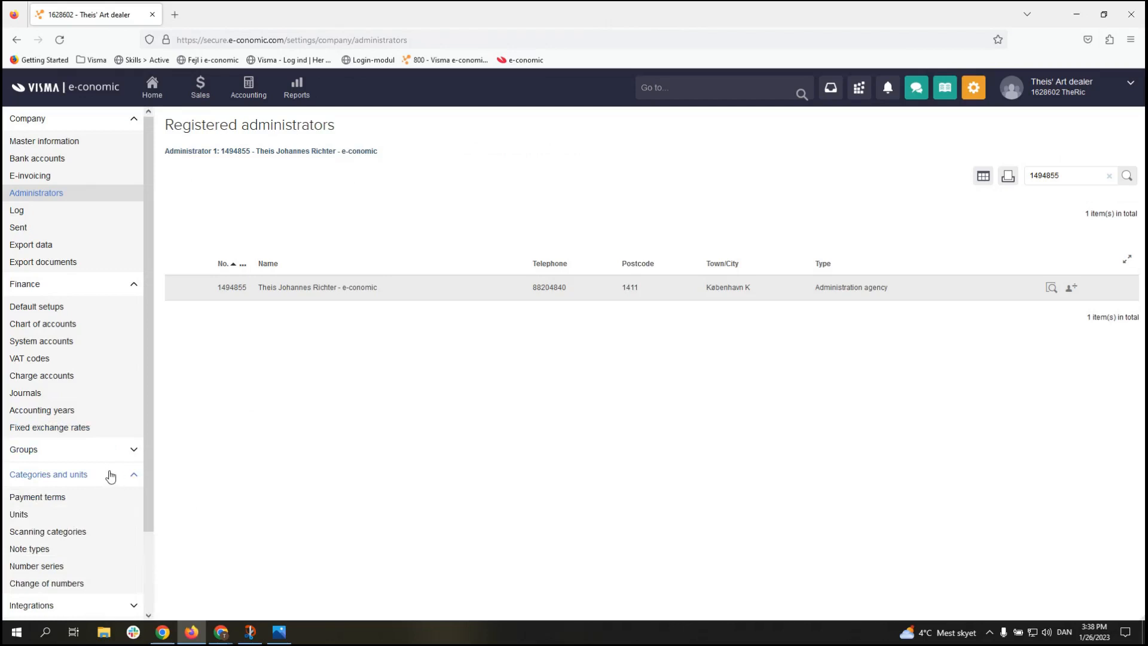
scroll(127, 410, "down", 1)
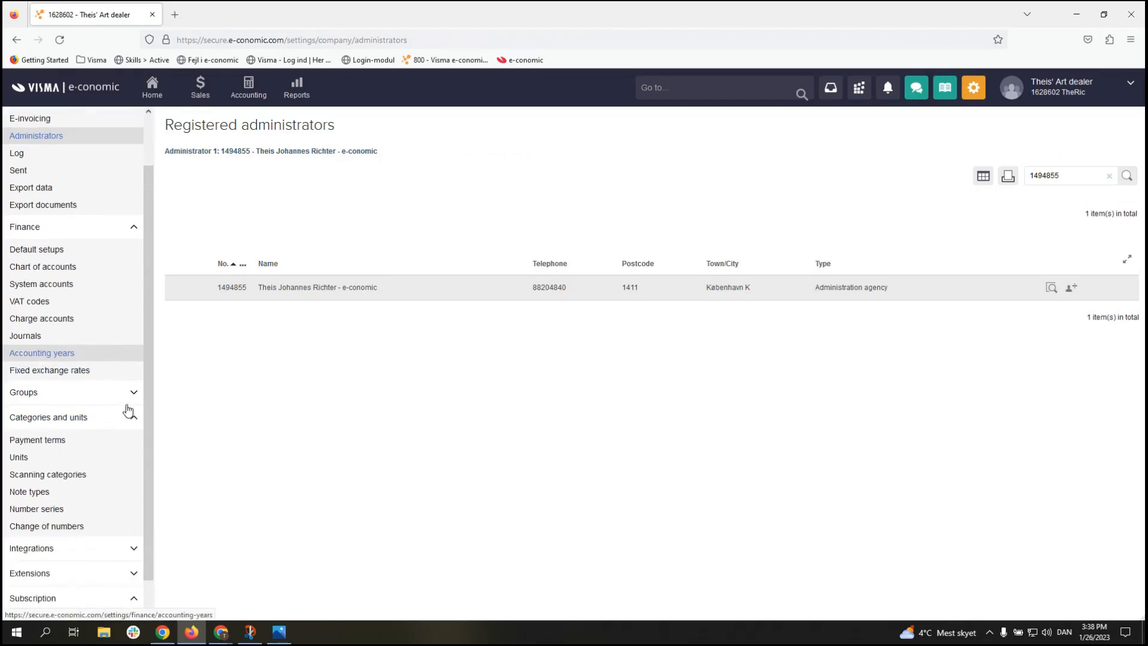
left_click(95, 518)
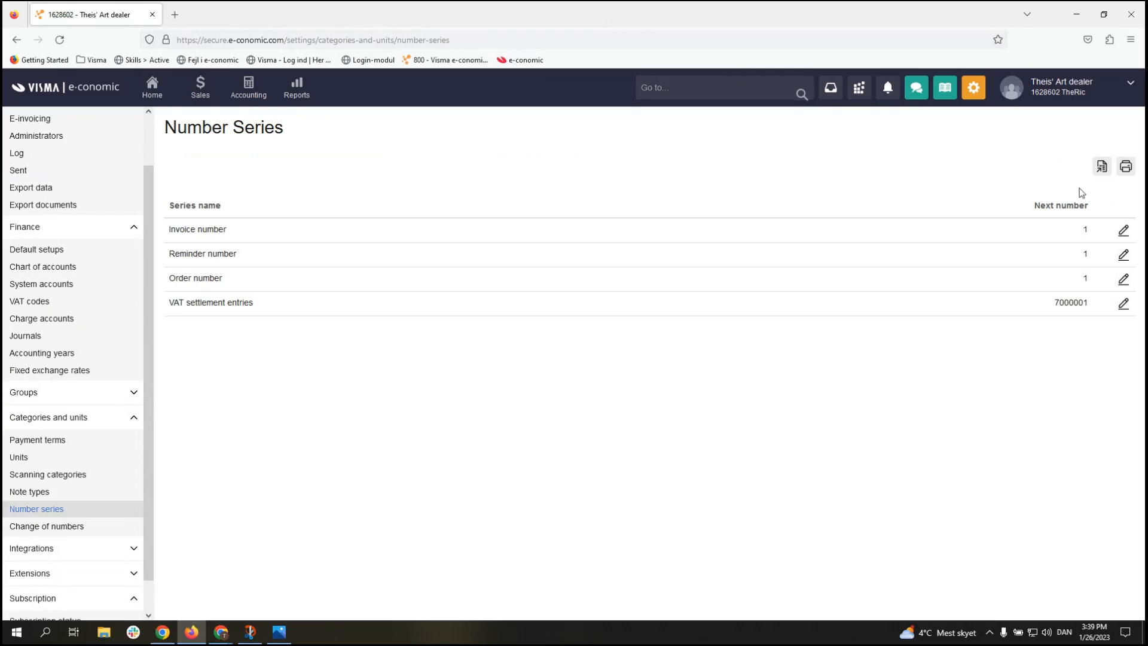
Step: Change the next invoice number from 1 to 10000 and save it
left_click(1126, 236)
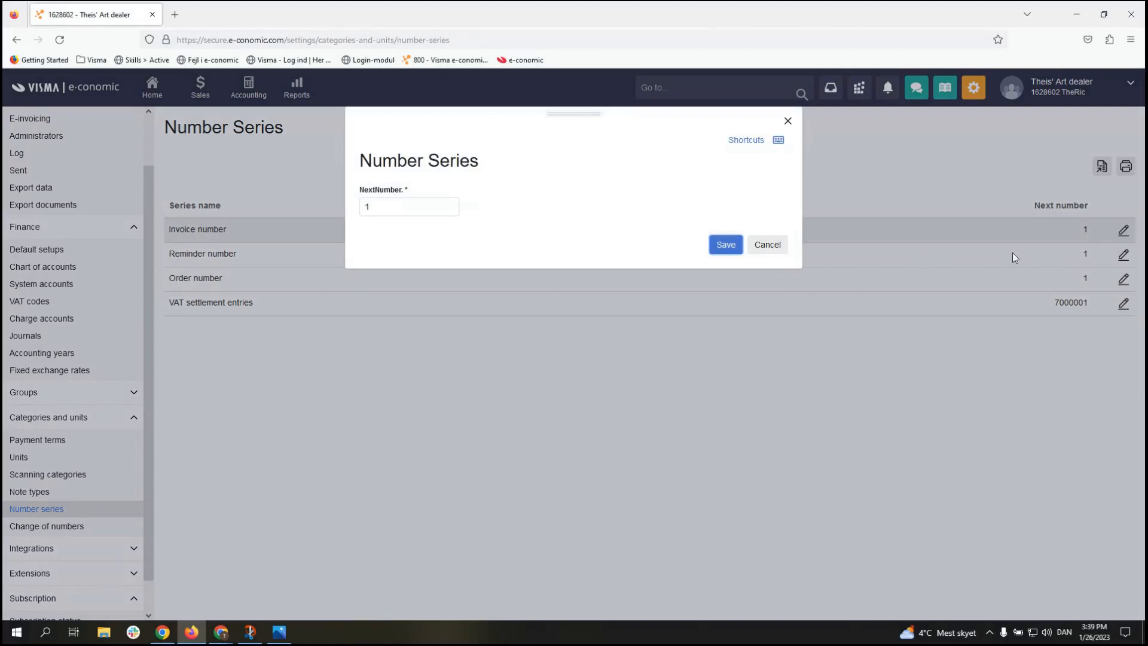
left_click(416, 213)
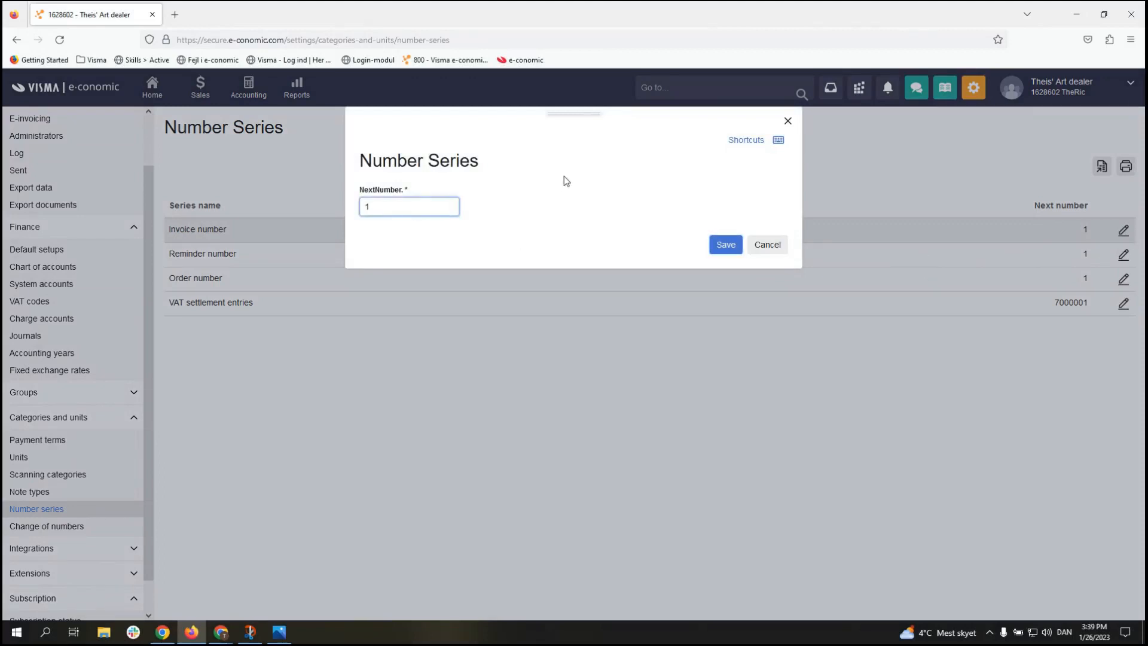
type("0000")
double_click(562, 178)
left_click(558, 188)
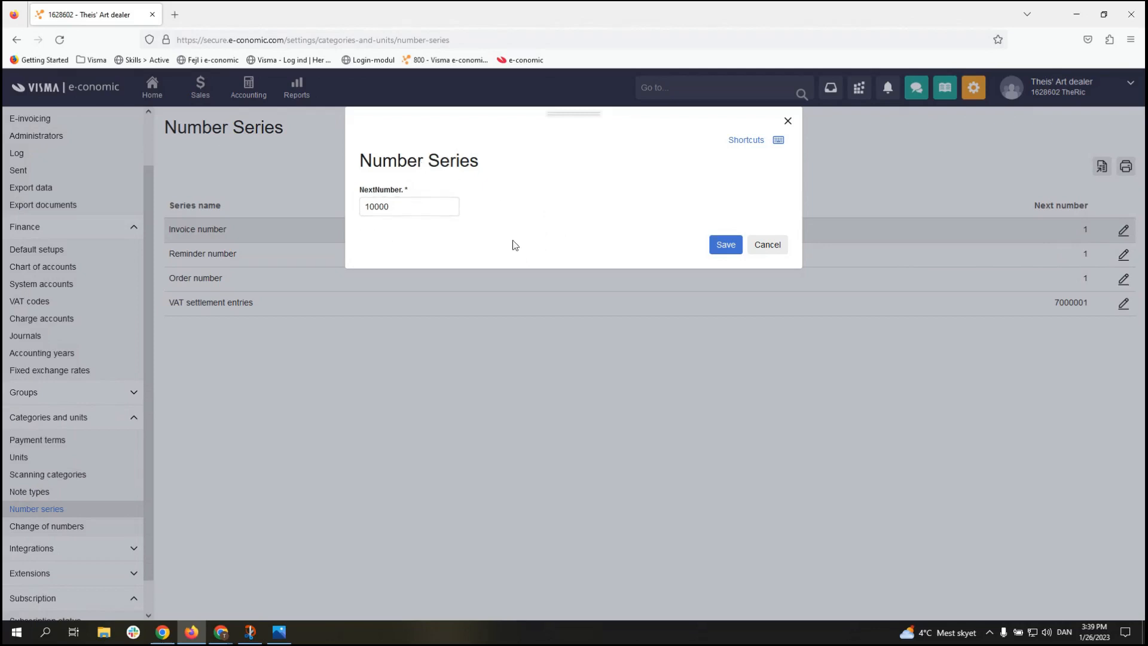
left_click(730, 252)
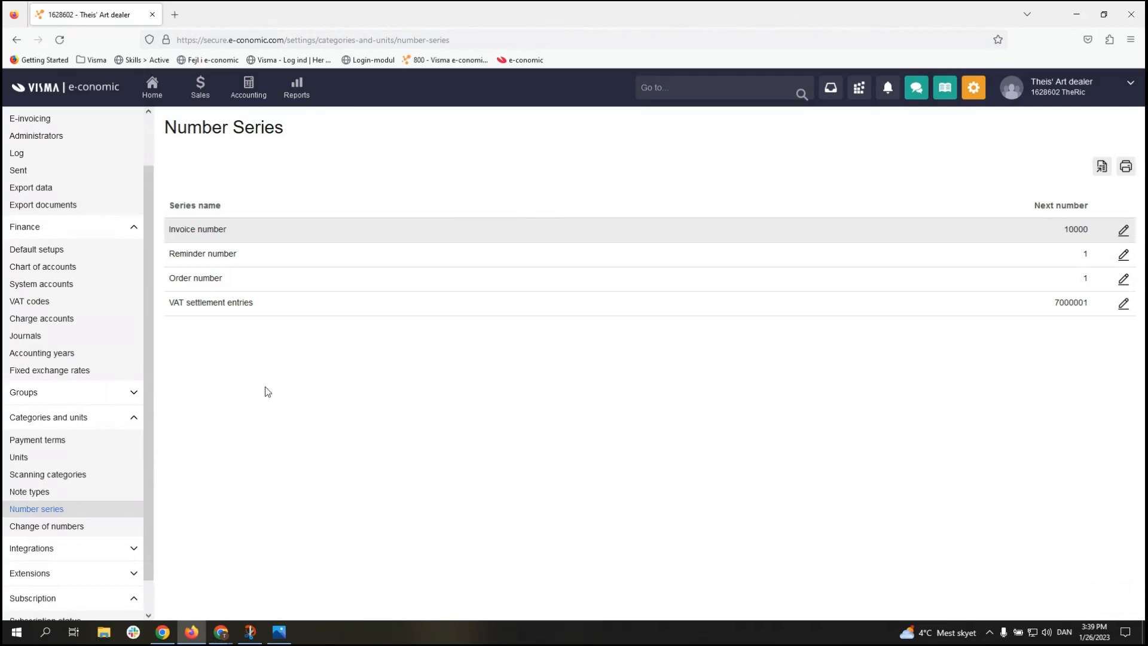
left_click(120, 420)
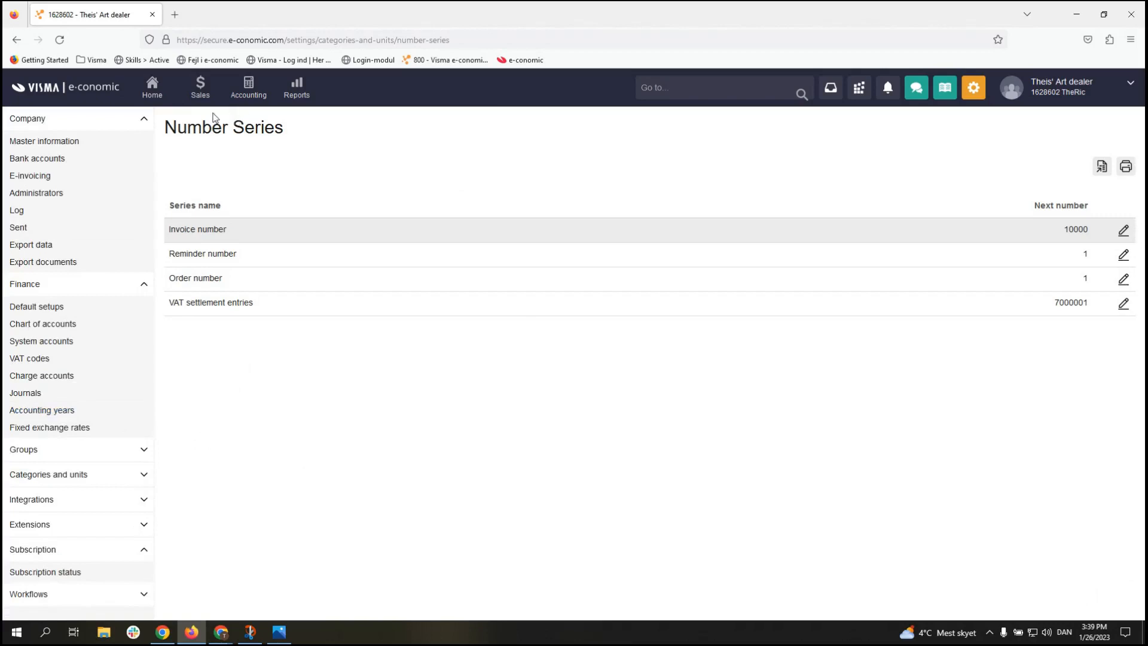
Step: Go Home, then open the Sales invoices list showing 0 current invoices
left_click(159, 99)
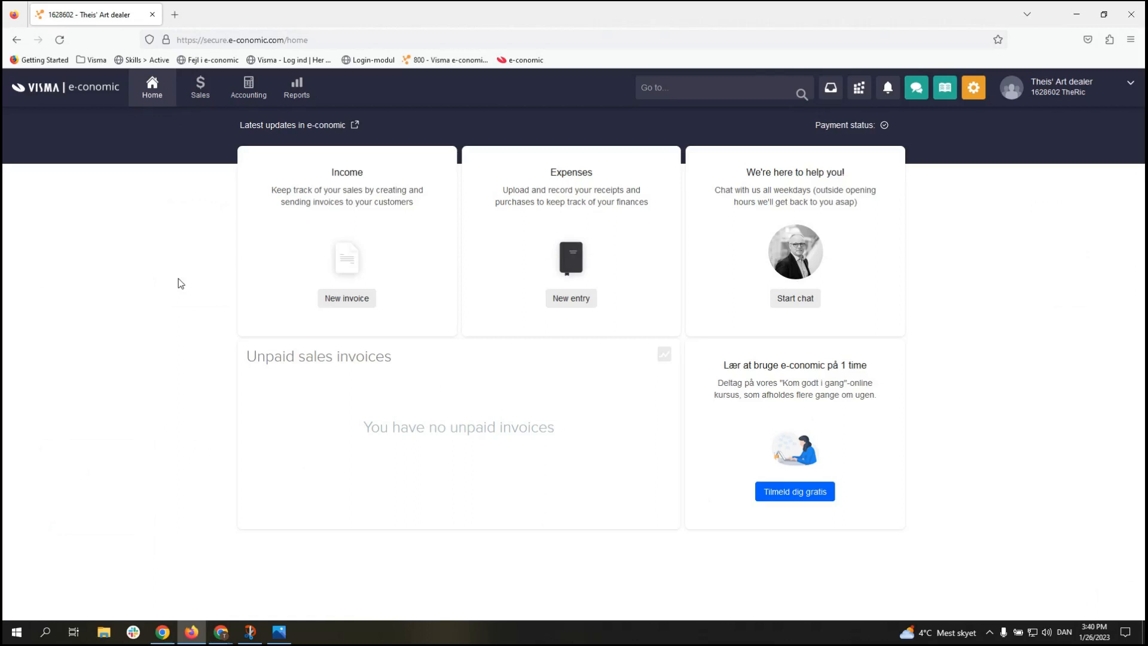
left_click(203, 102)
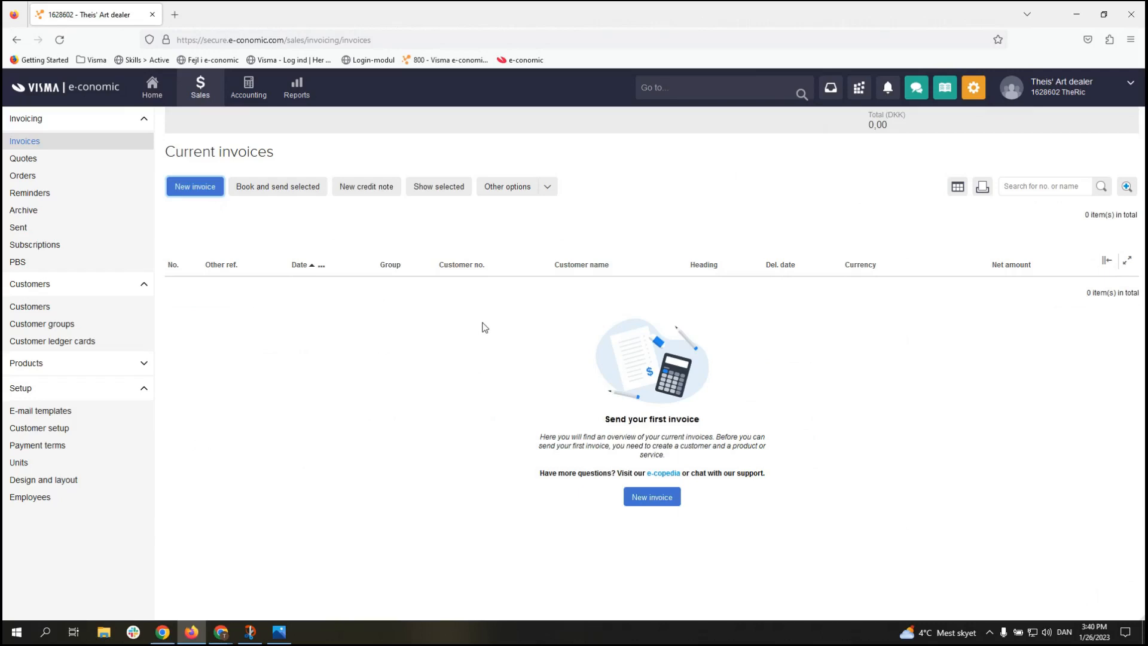
Step: Check that the Customers and Products lists are empty, then return to the Invoices overview
left_click(144, 363)
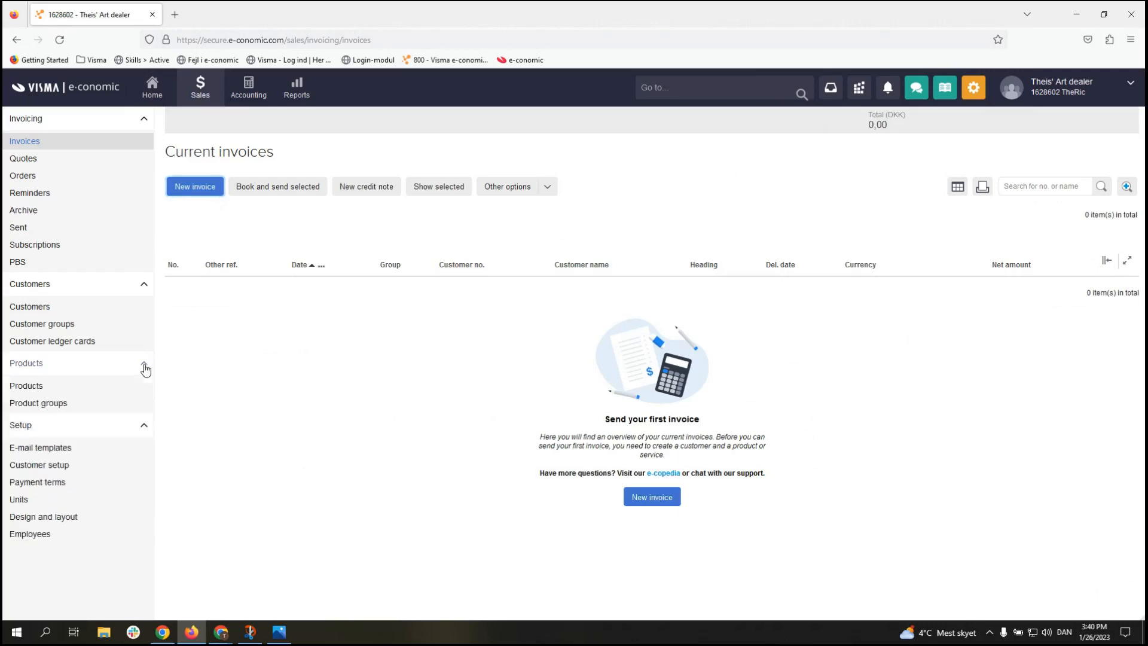
left_click(84, 315)
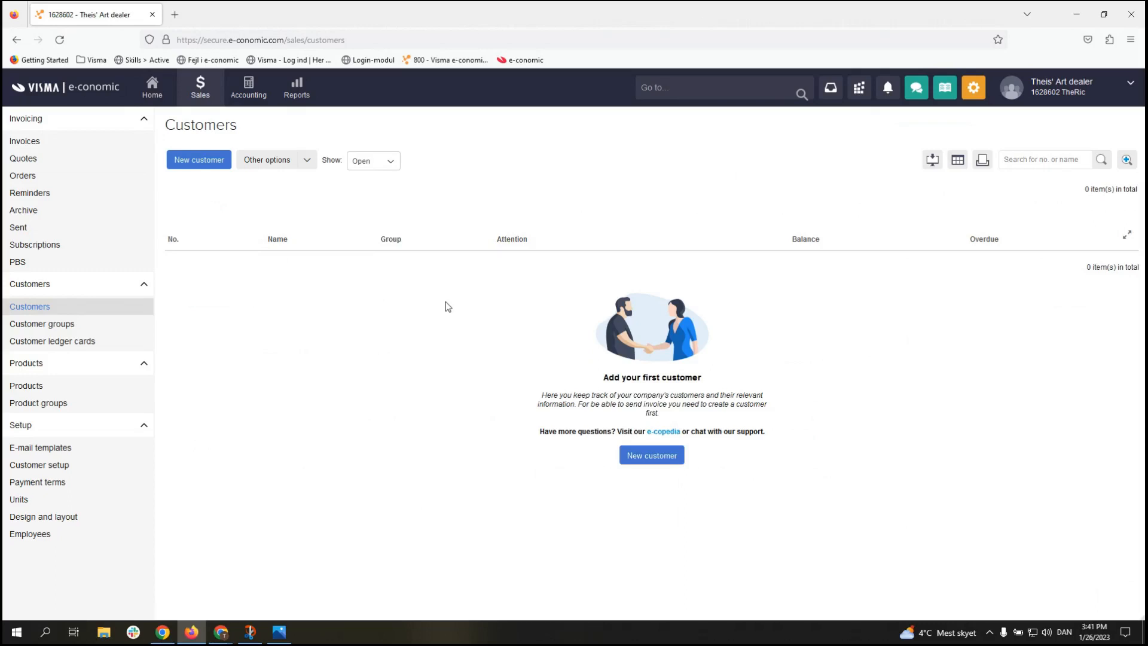
left_click(124, 389)
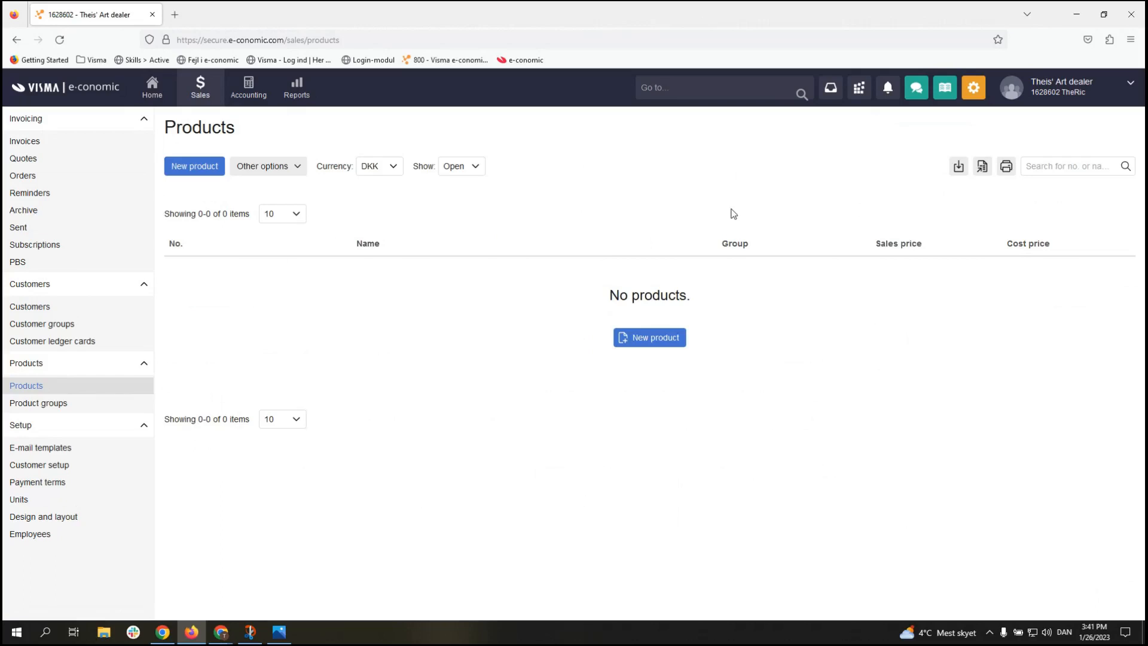
left_click(107, 311)
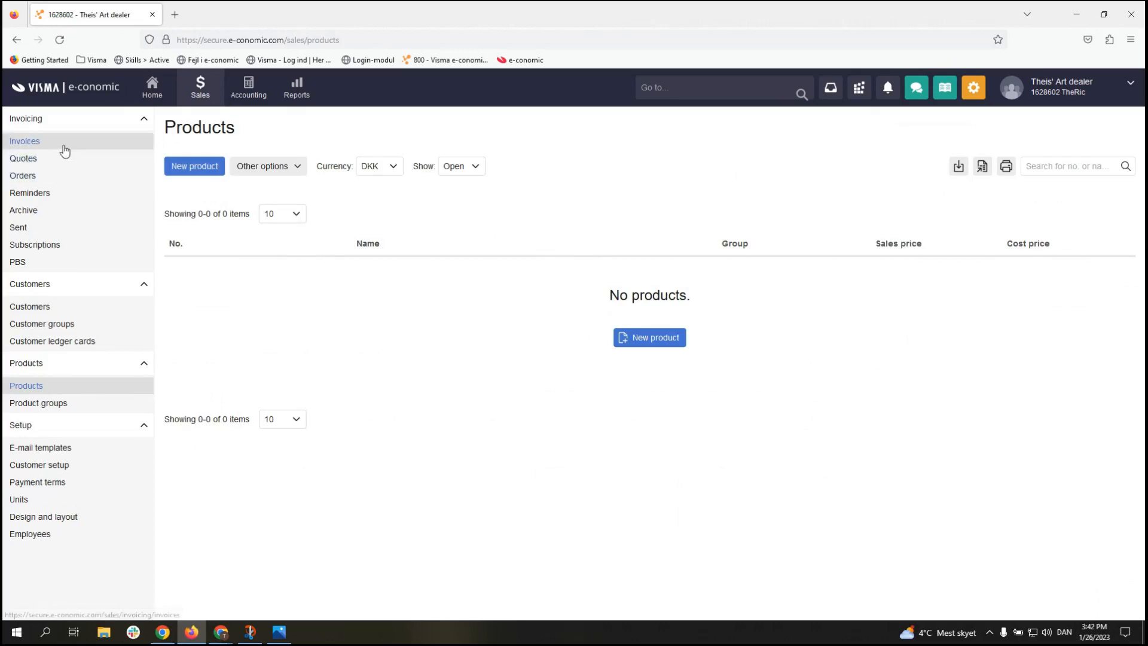
left_click(46, 145)
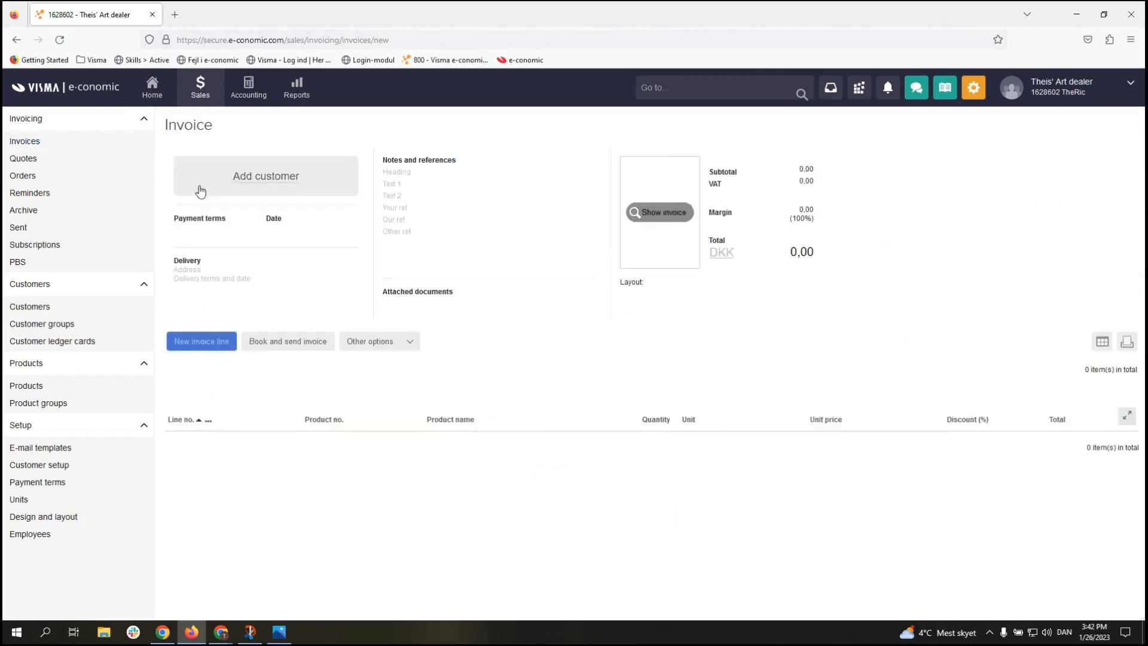
Step: Search the invoice's empty customer list and start a new customer from it
left_click(200, 188)
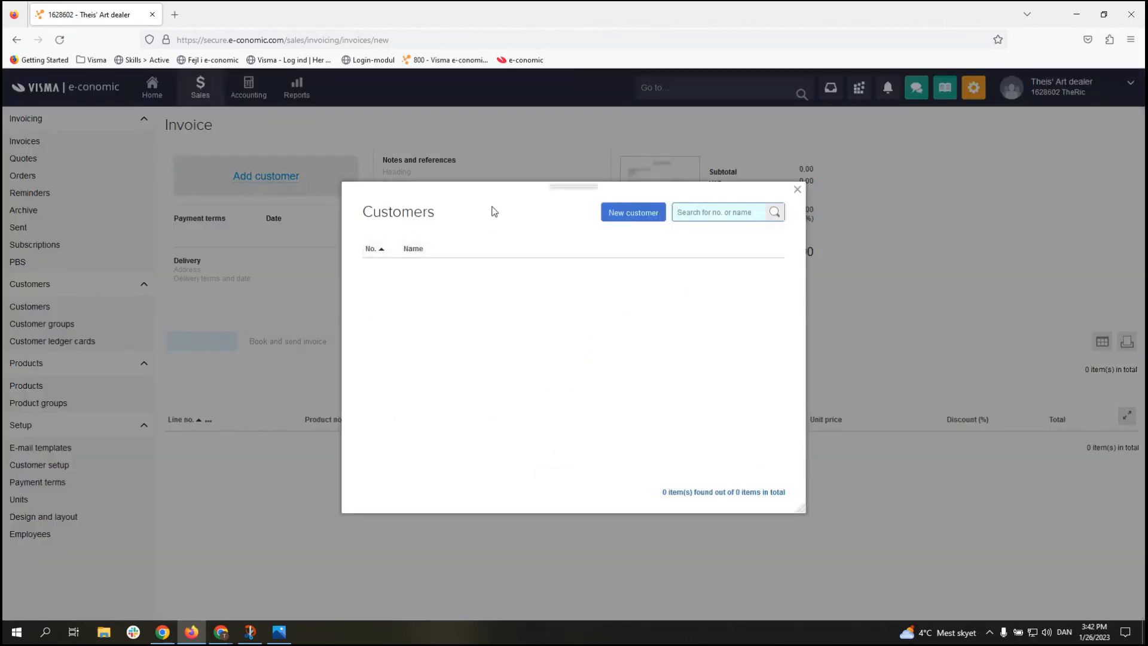
left_click(660, 496)
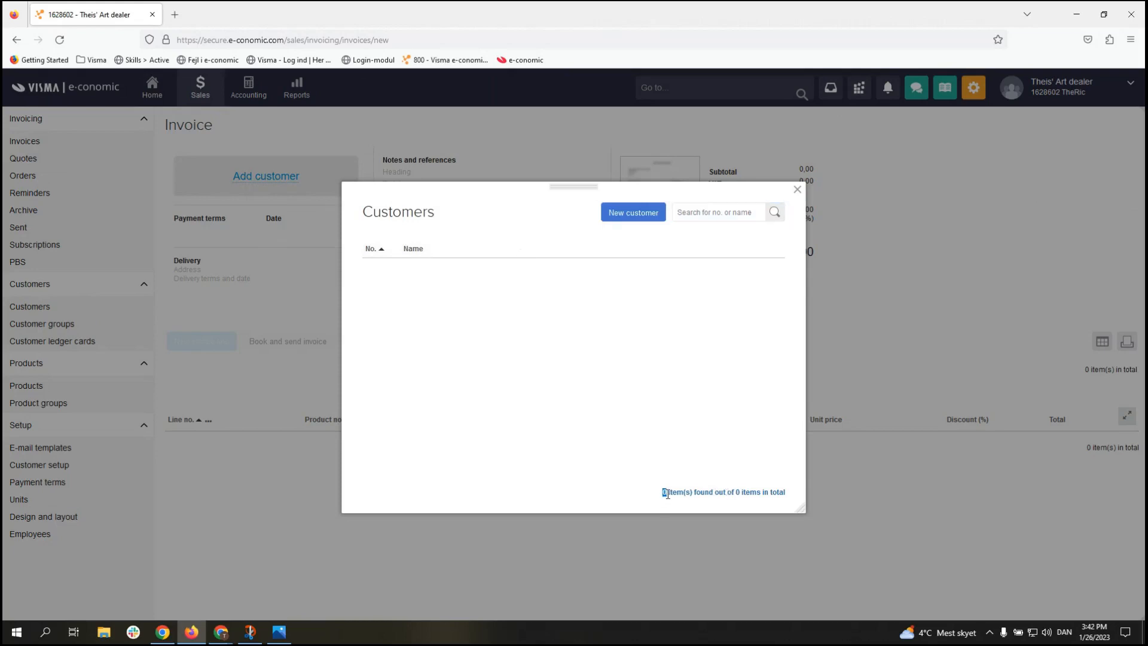
triple_click(784, 492)
left_click(785, 492)
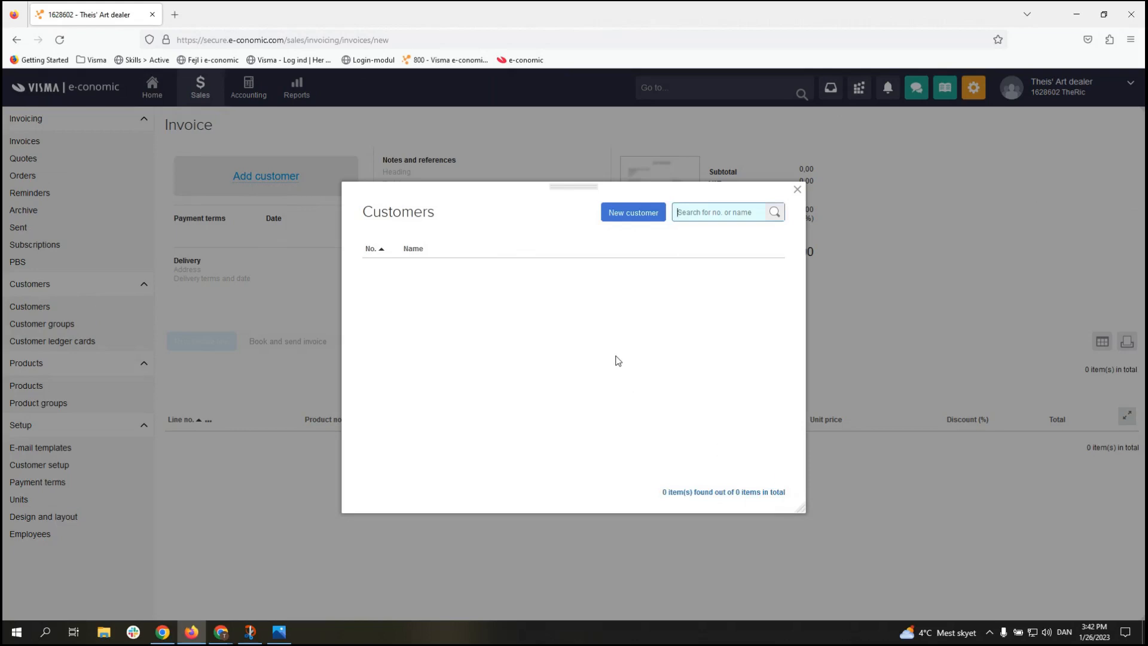
left_click(621, 214)
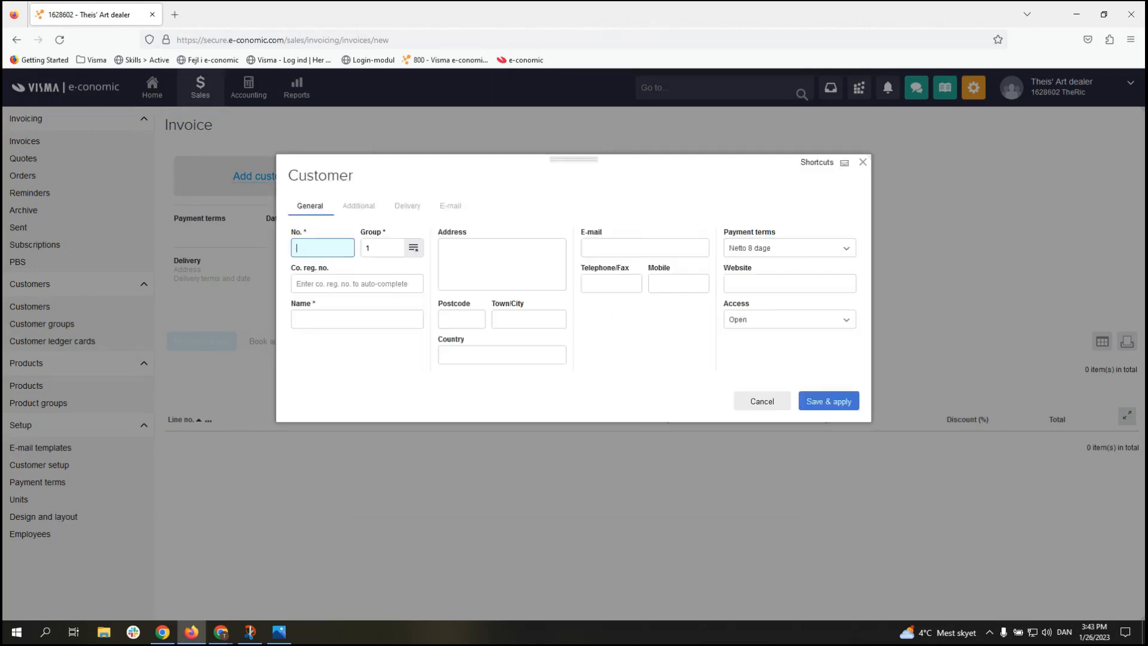
Step: Create customer 1, Visma e-conomic A/S, auto-filled from its pasted registration number, and save it to the invoice
key("alt+Tab")
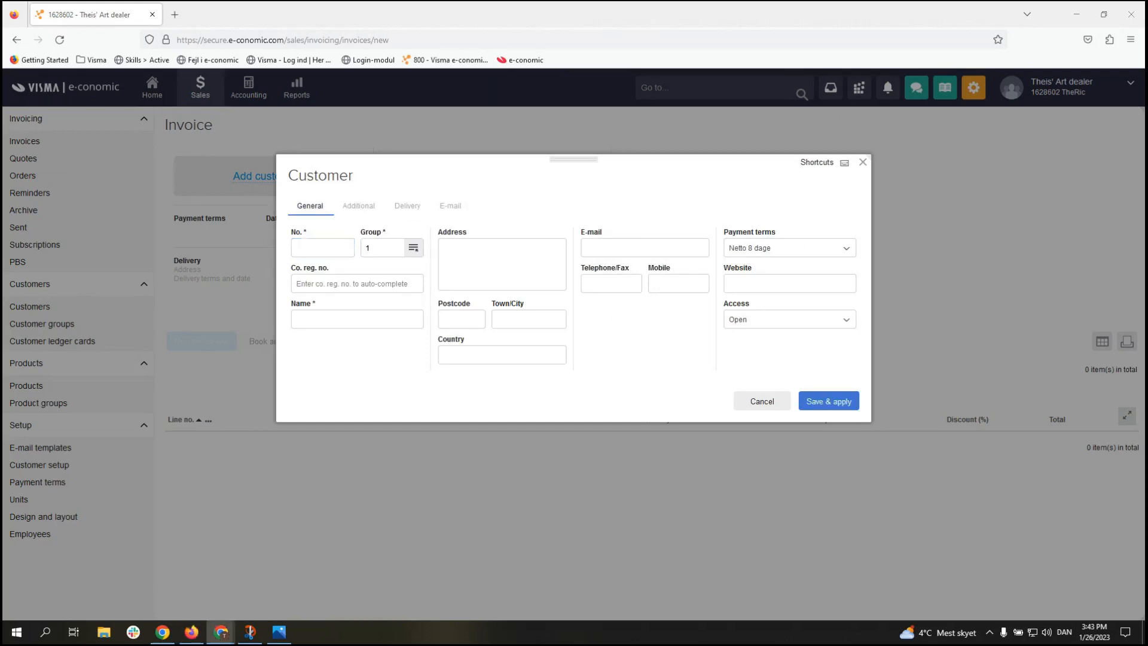
left_click(311, 250)
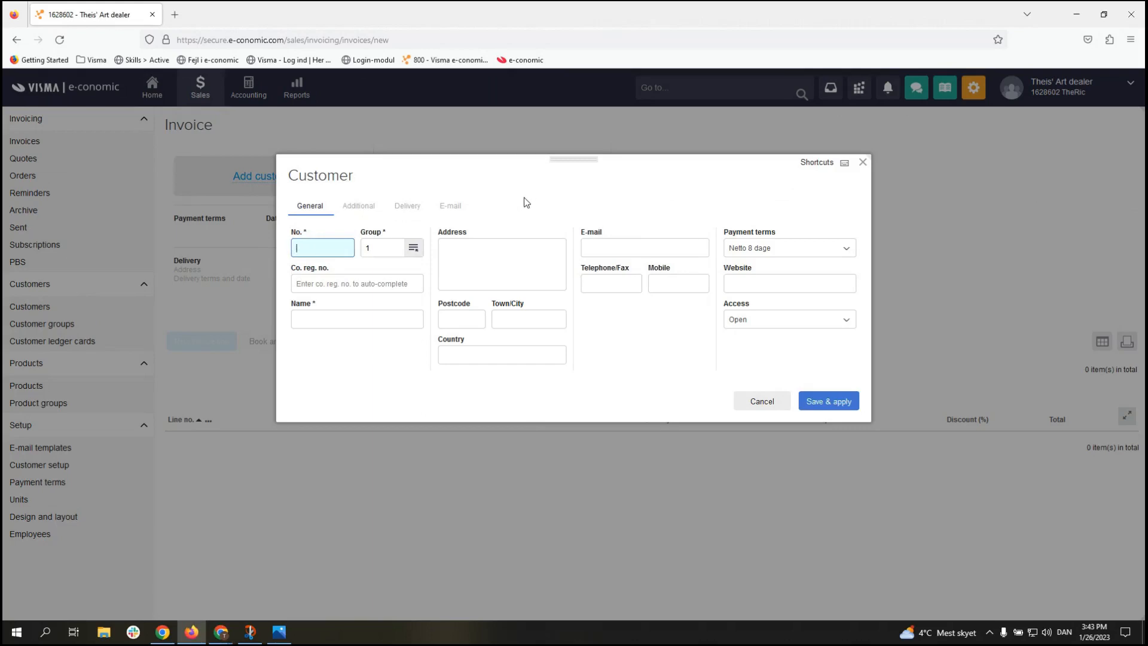
type("1")
left_click(576, 200)
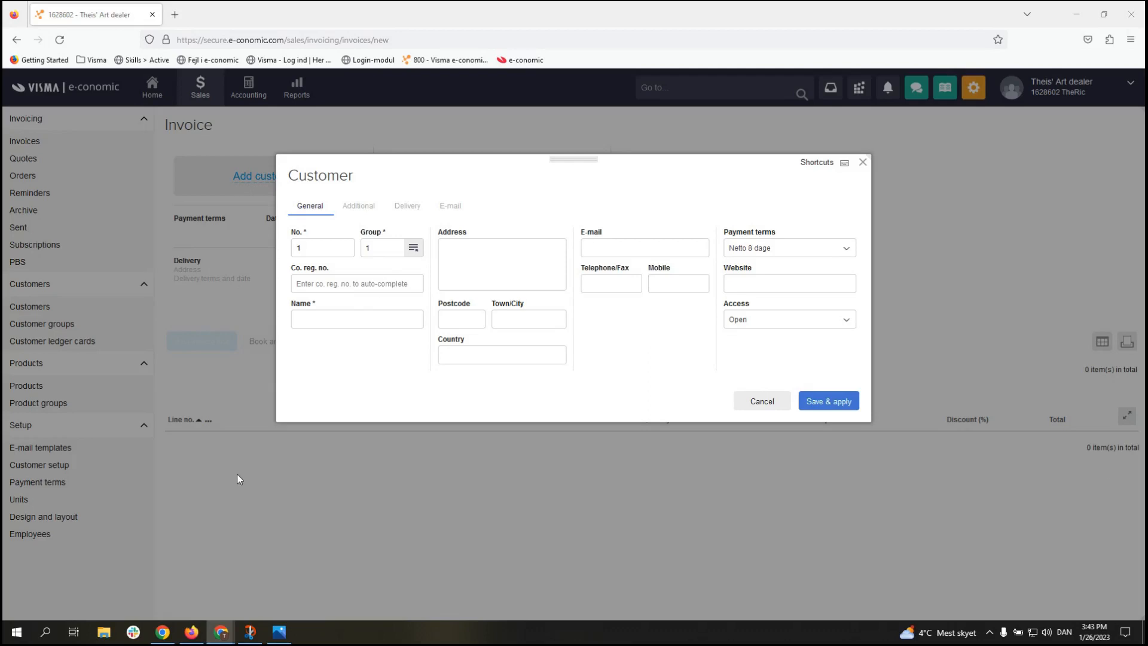
left_click(358, 284)
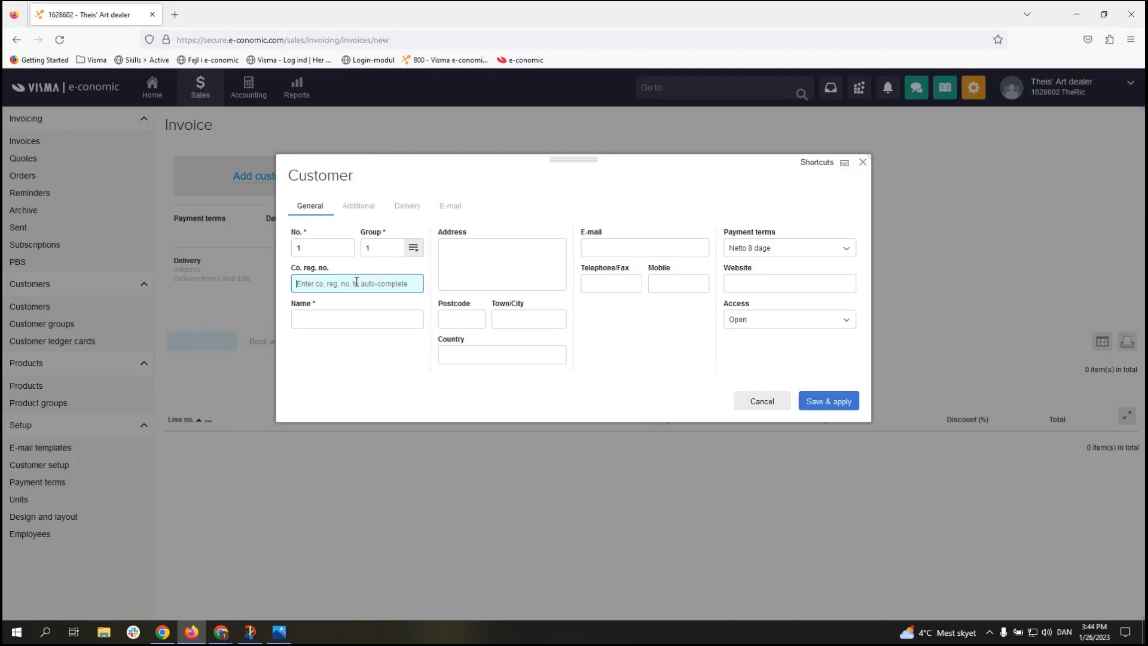
left_click(359, 374)
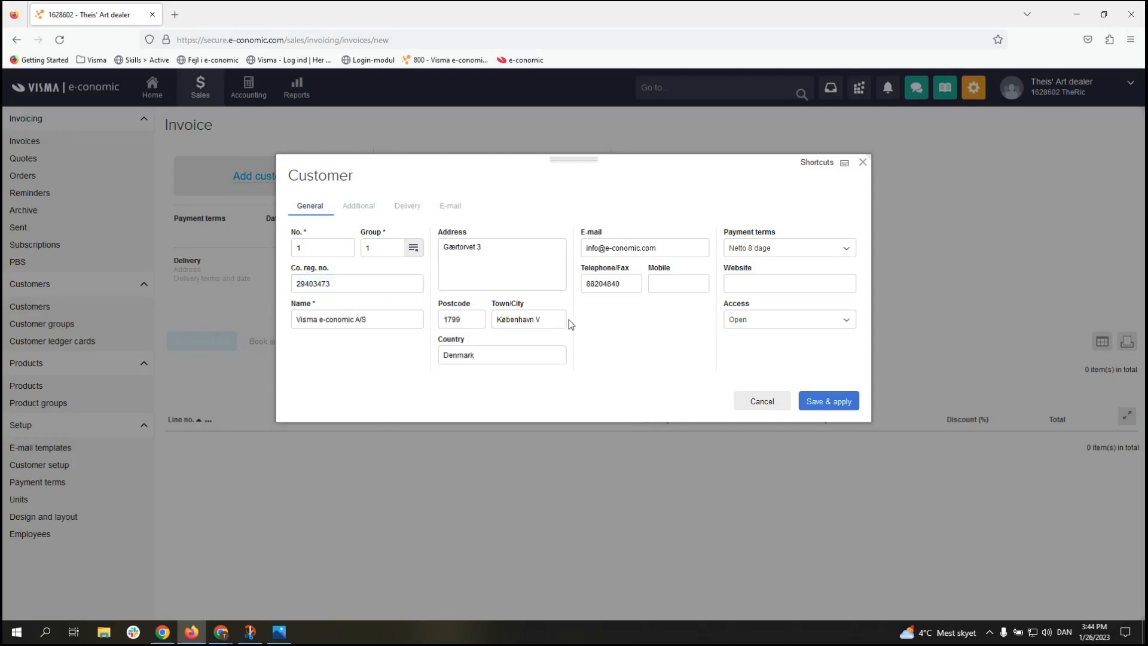
left_click(485, 253)
left_click(829, 405)
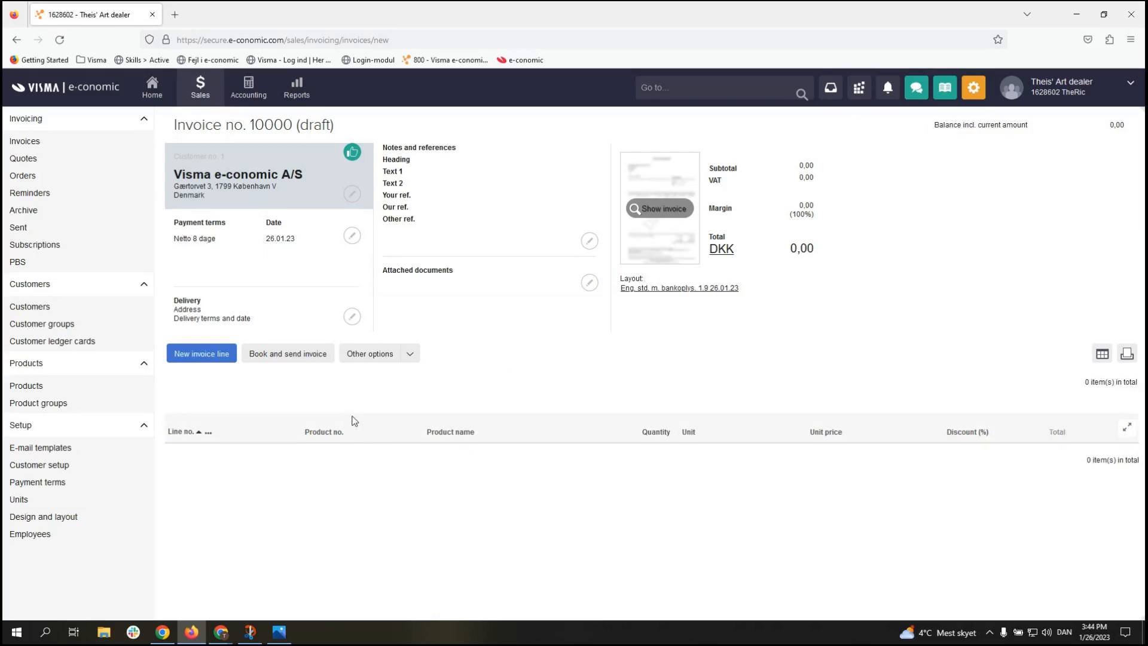
Step: Start a new invoice line and create product 1 in group 1, Varer m/moms
left_click(210, 365)
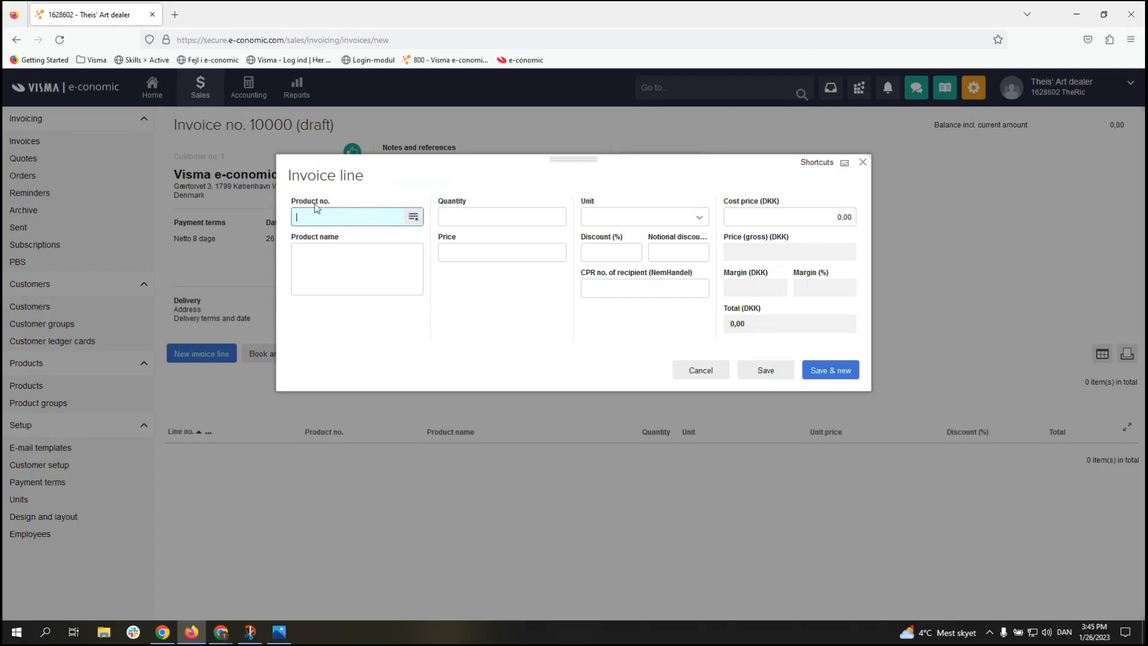
left_click(413, 217)
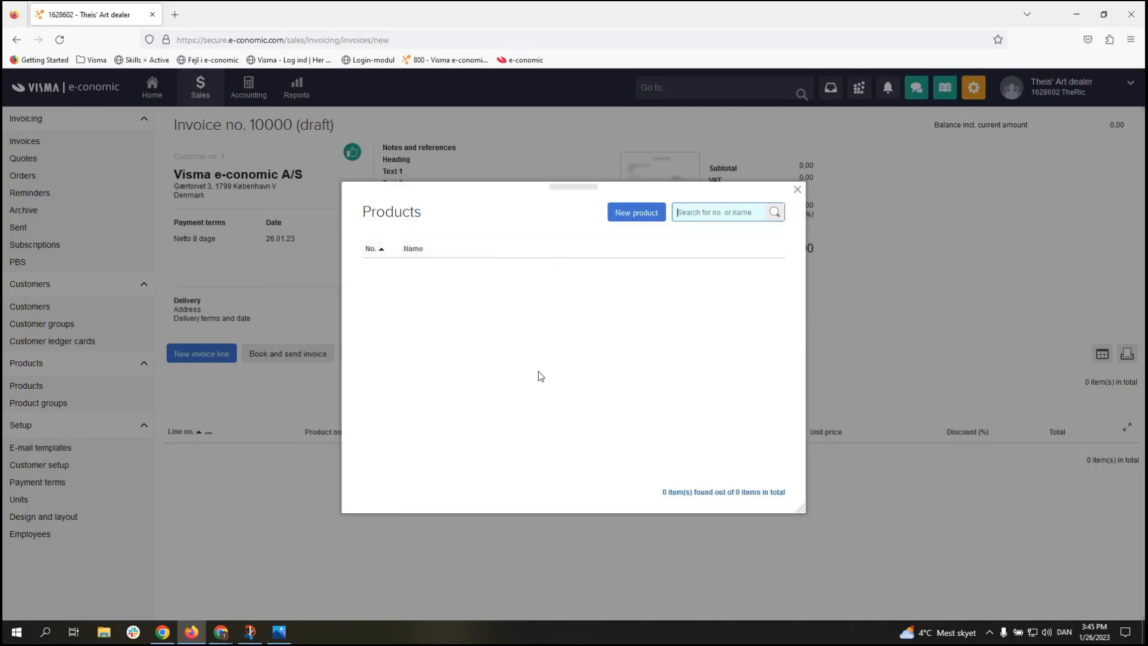
left_click(637, 214)
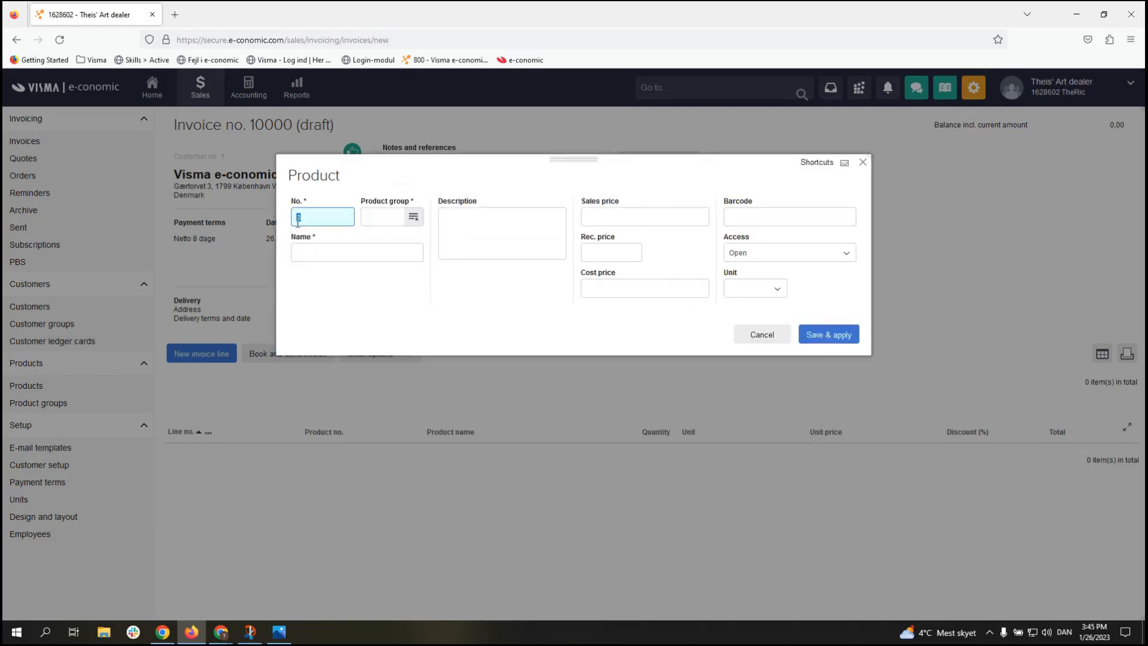
left_click(332, 299)
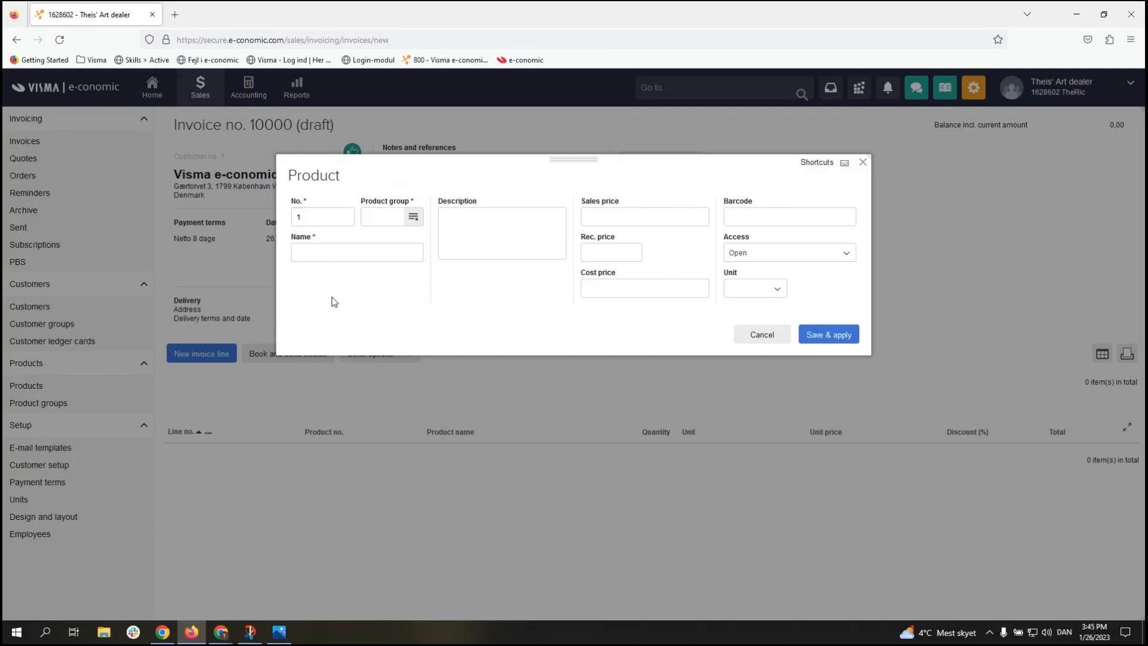
left_click(381, 215)
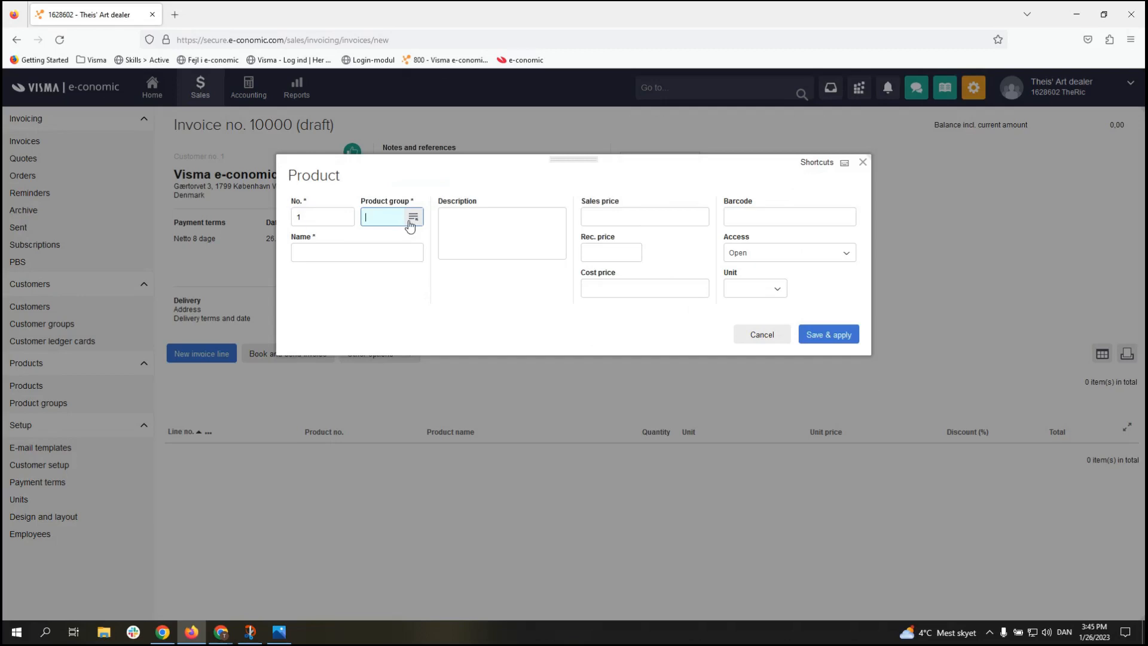
left_click(414, 218)
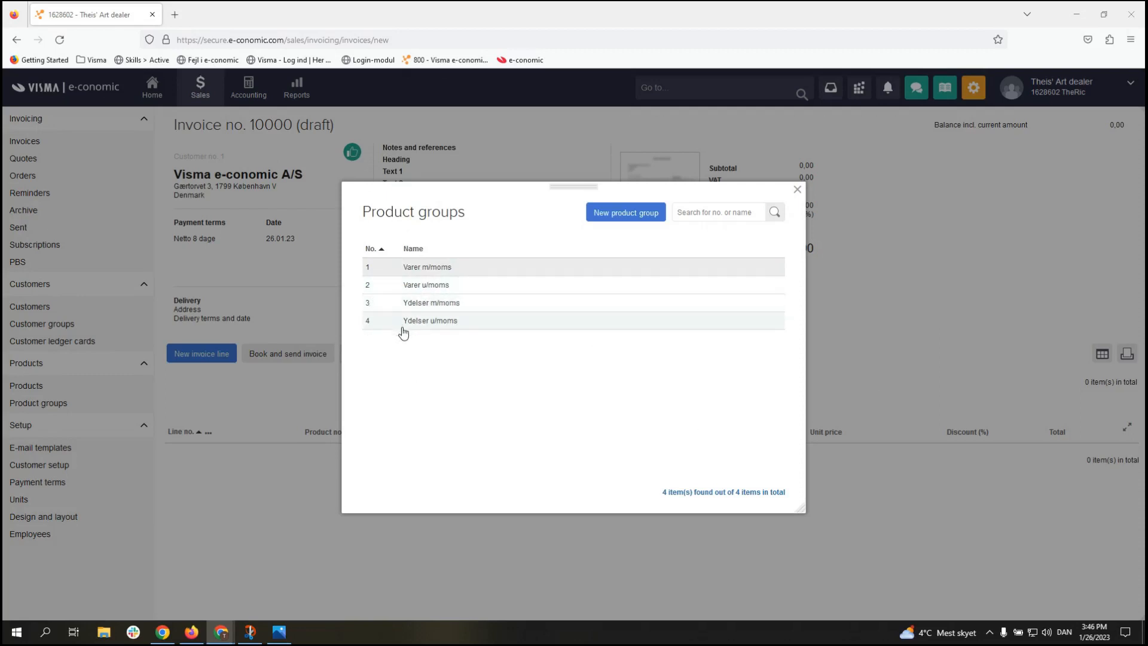
left_click(456, 272)
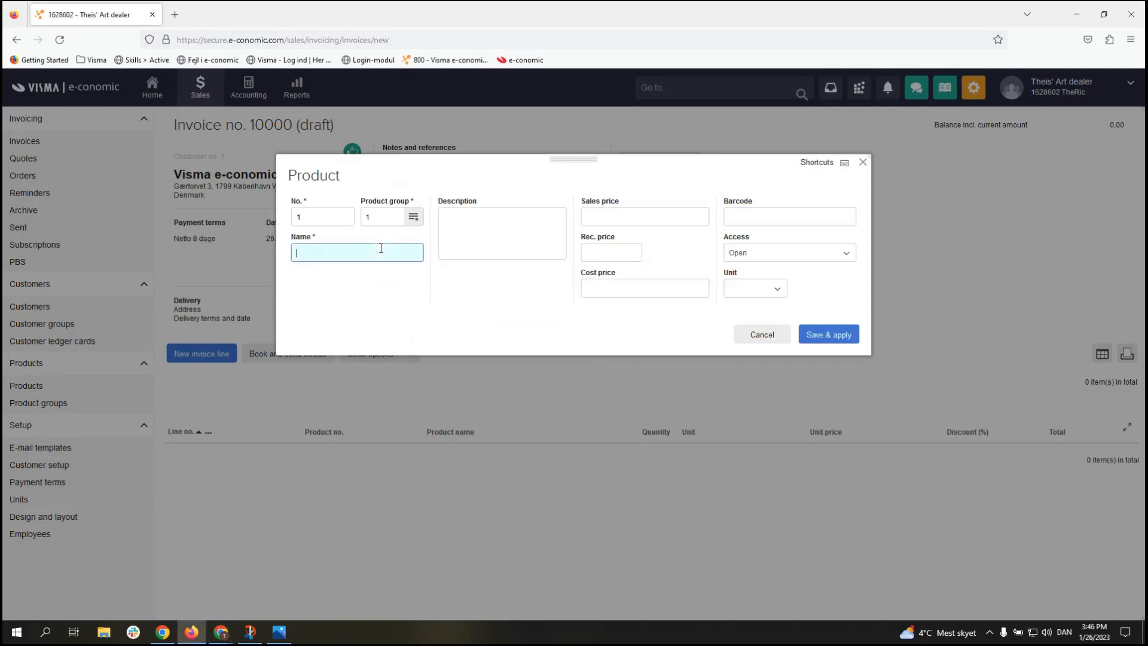
Step: Name it Mona Lisa with sales price 10.000,00, cost price 5.000,00 and unit Pcs, then save
type("Mona Lisa")
left_click(618, 220)
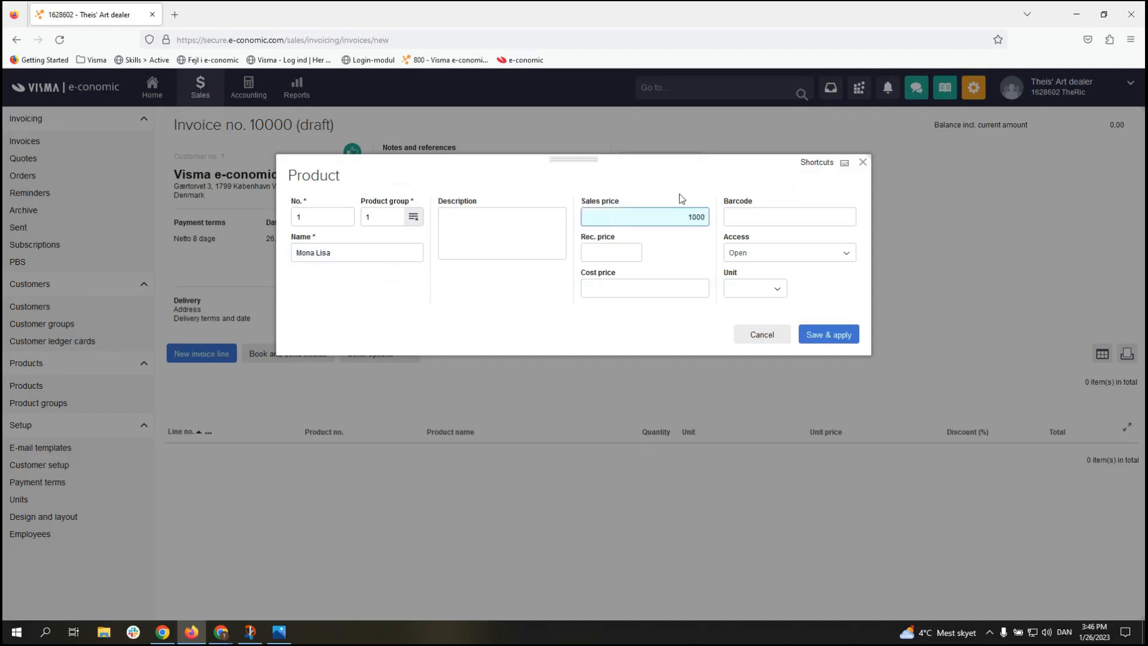
left_click(668, 287)
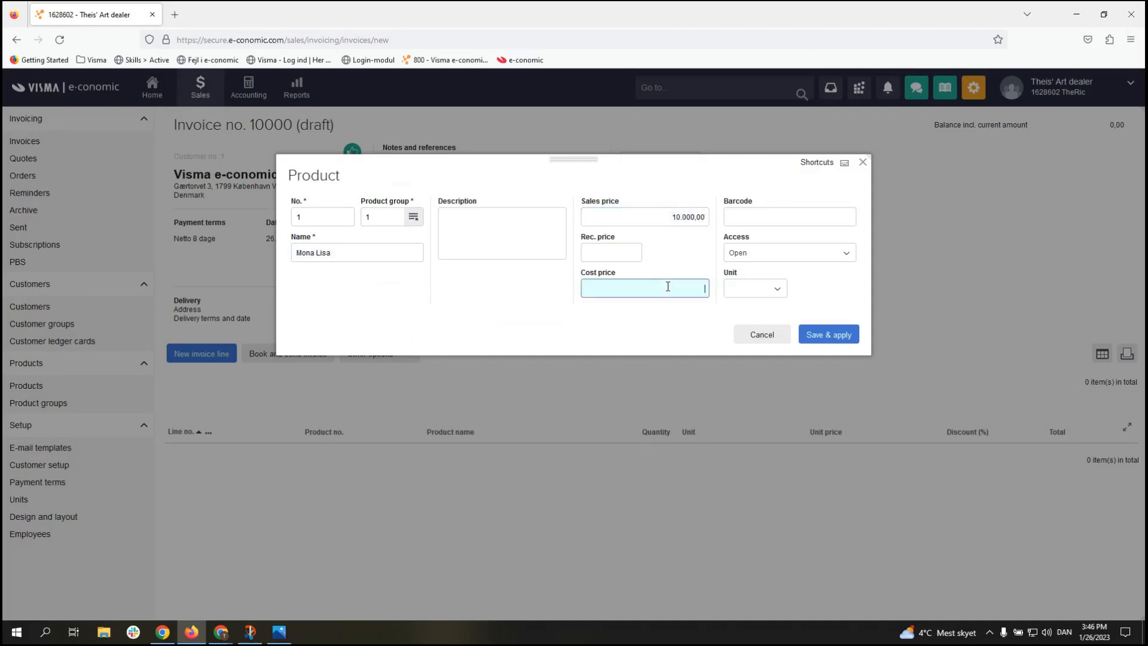
type("5000")
left_click(672, 320)
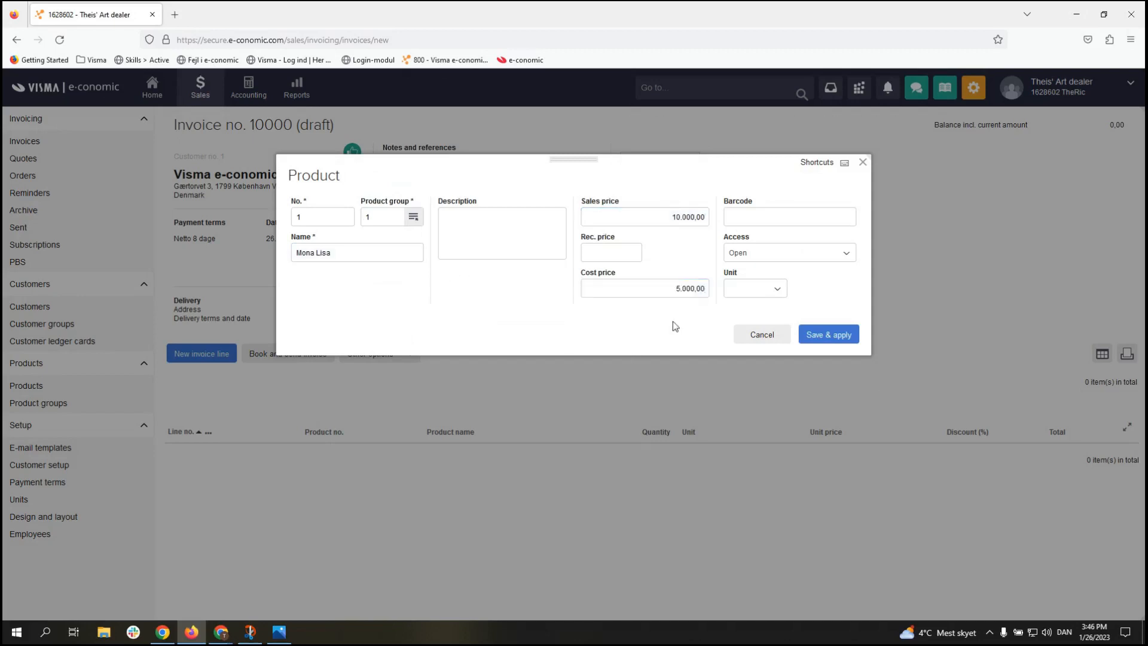
left_click(781, 289)
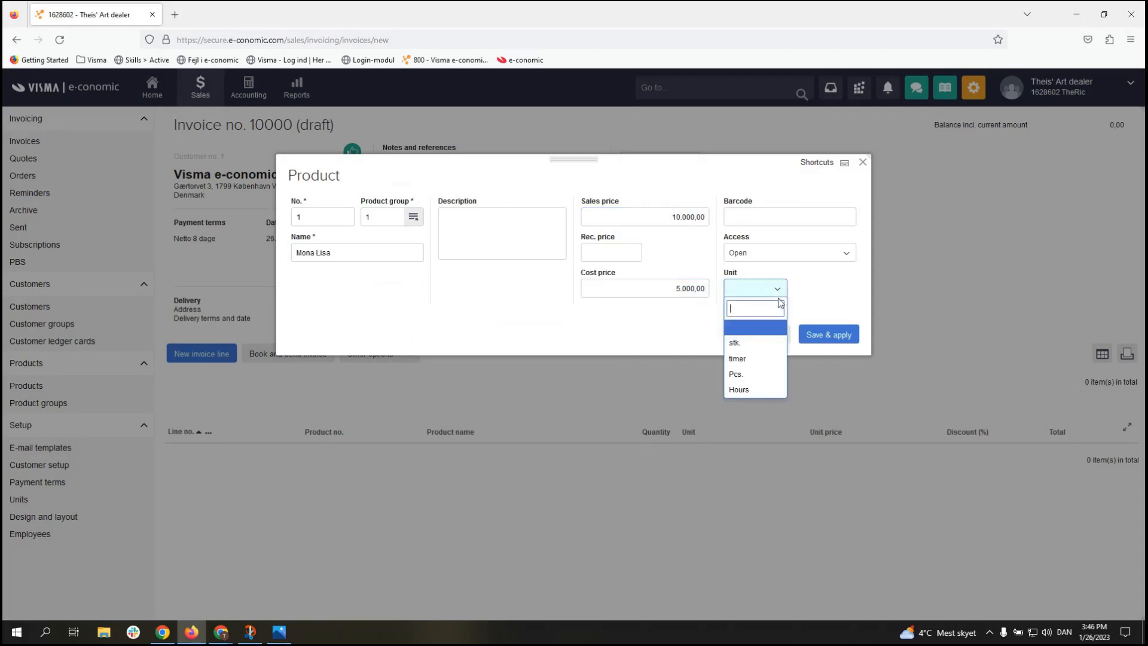
left_click(758, 375)
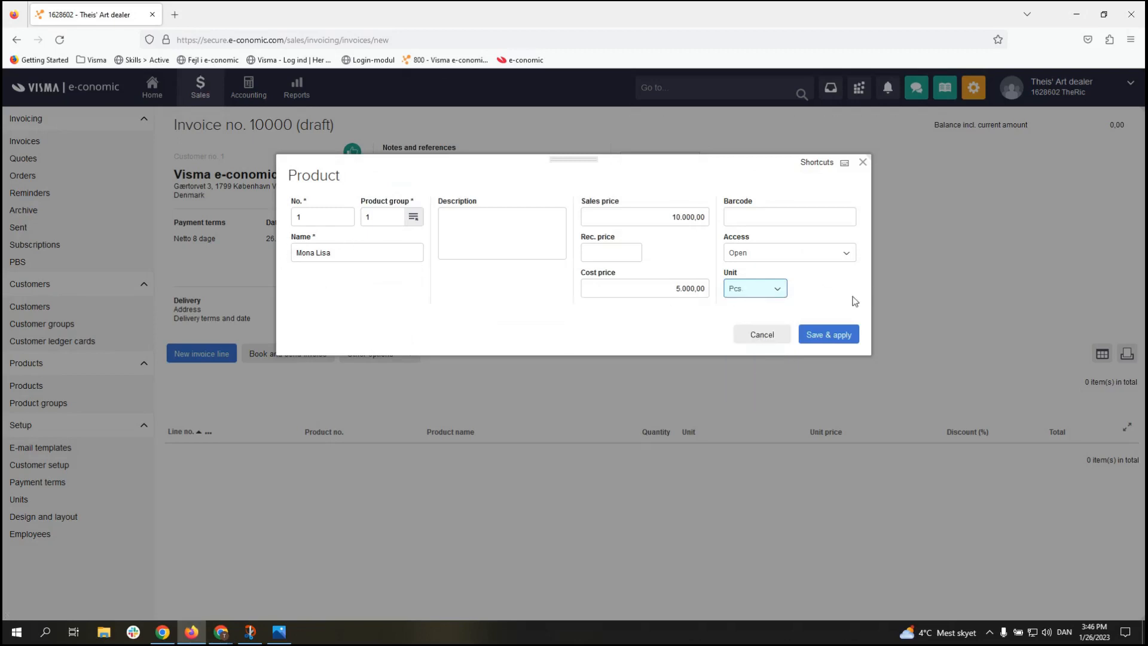
left_click(838, 342)
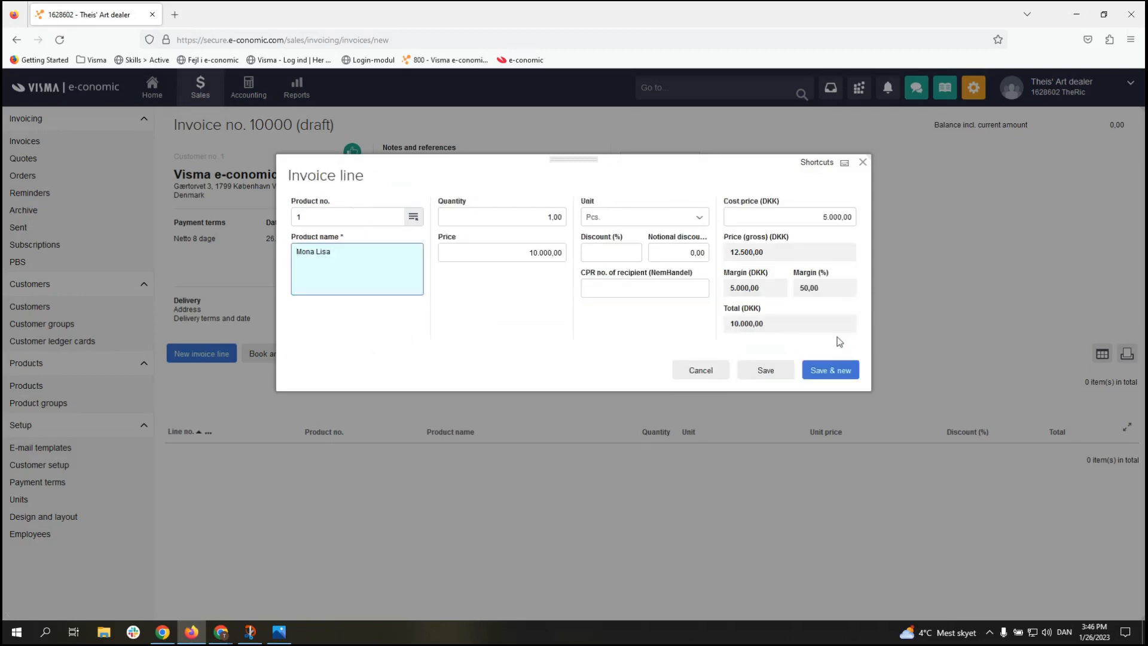
Step: Save the Mona Lisa line at 1,00 Pcs for 10.000,00 and begin another line
left_click(821, 373)
left_click(835, 374)
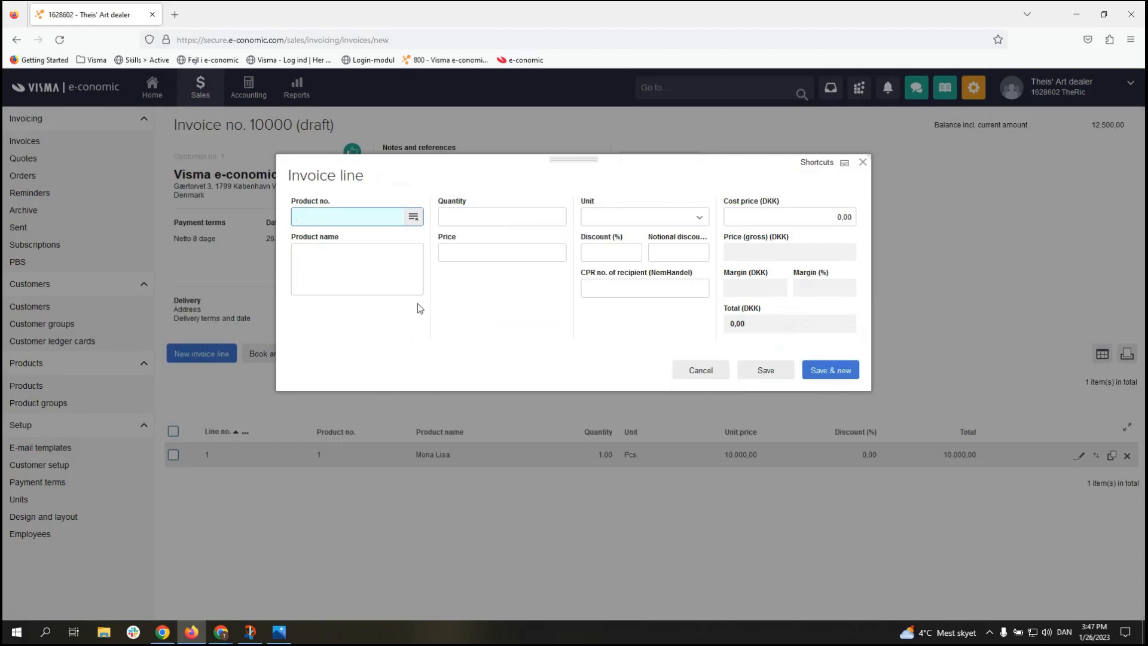
Step: Create new product 2 in group 3, Ydelser m/moms
left_click(414, 218)
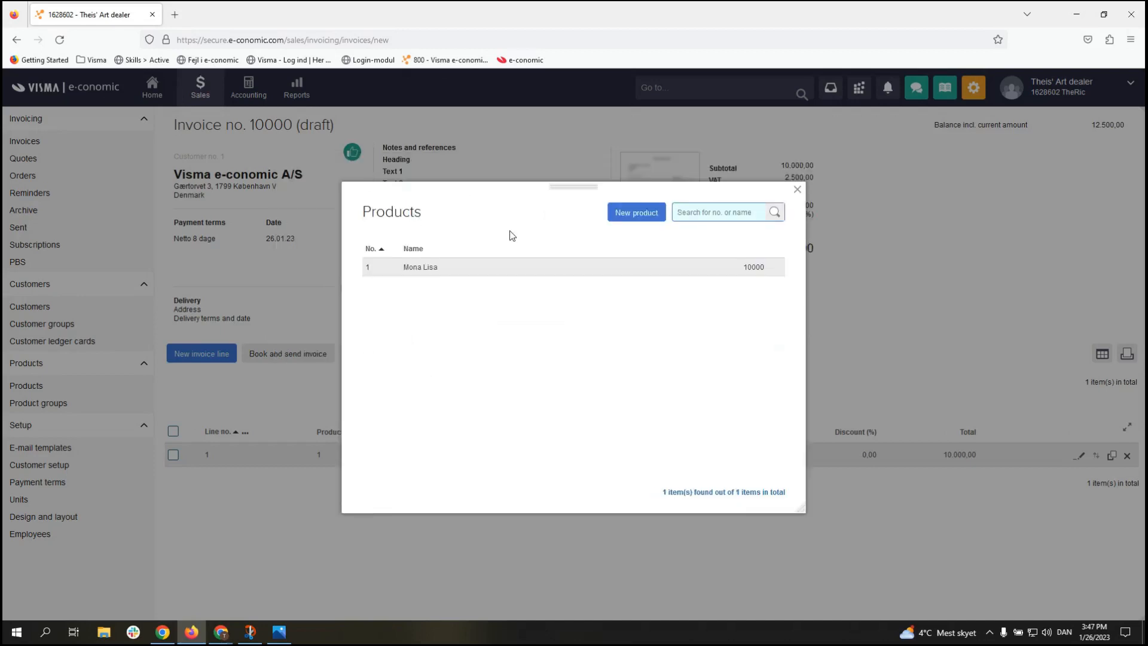
left_click(625, 216)
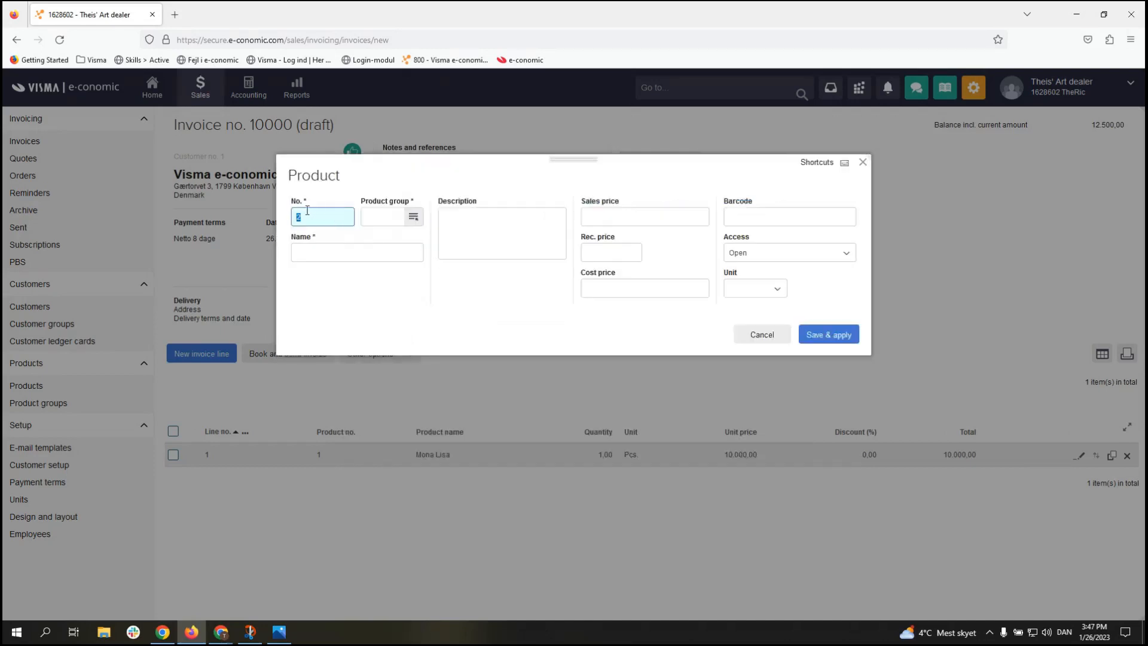
left_click(373, 218)
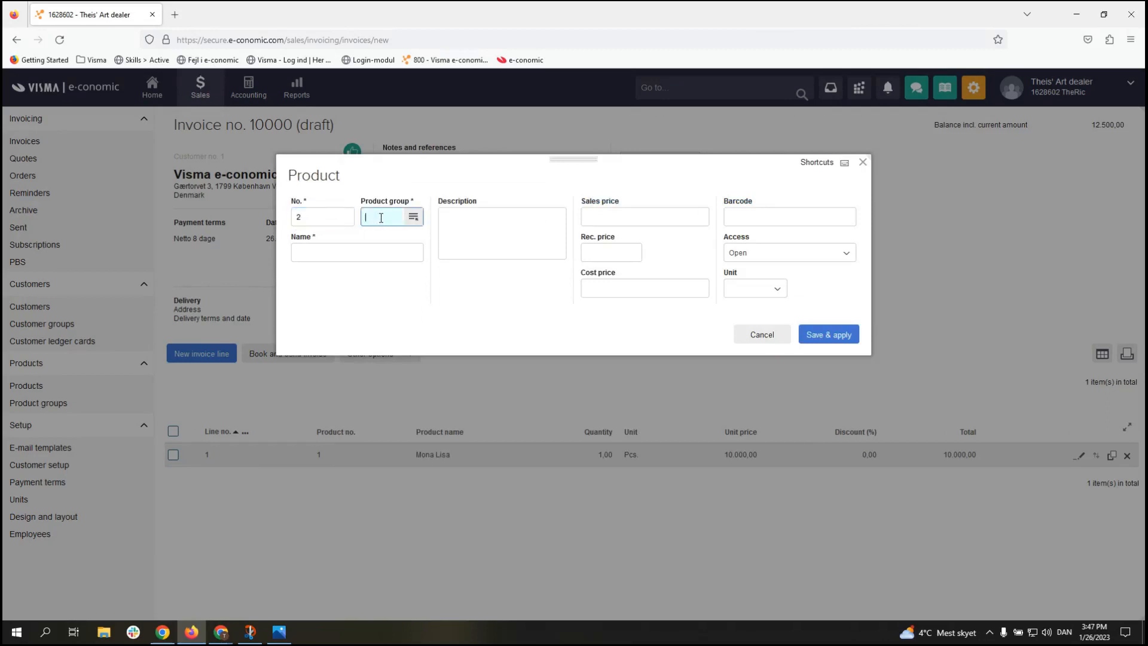
left_click(413, 216)
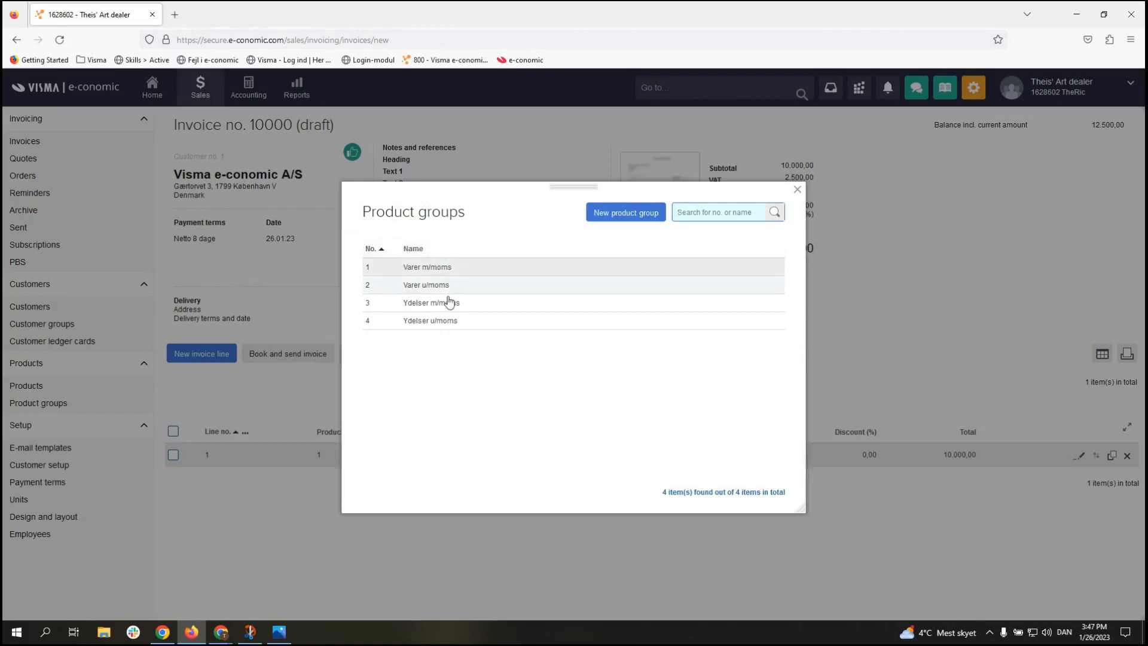
left_click(470, 305)
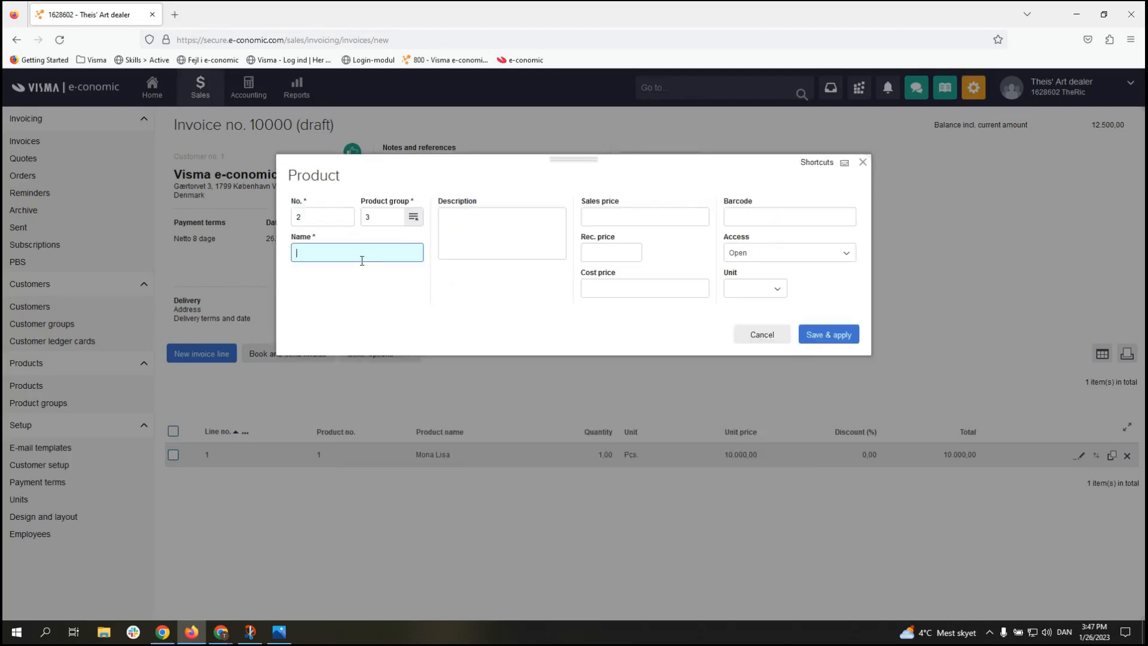
Step: Name it Wall hang with sales price 500,00, cost price 250,00 and unit Hours, then save
type("Wall hang")
left_click(664, 214)
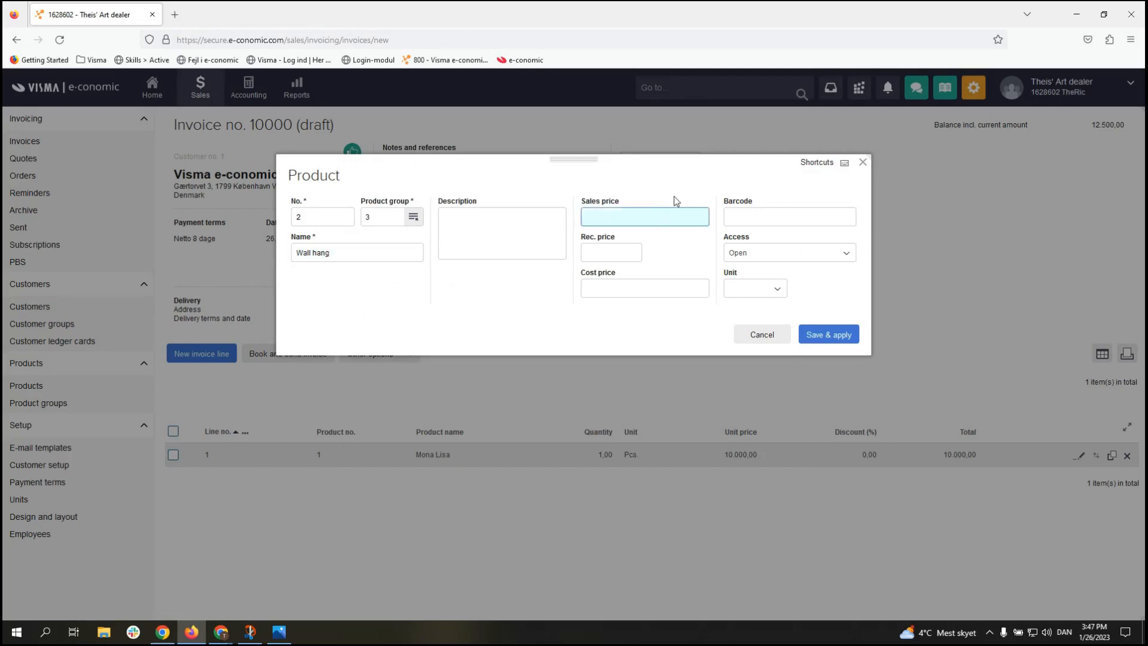
left_click(675, 296)
type("250")
left_click(661, 339)
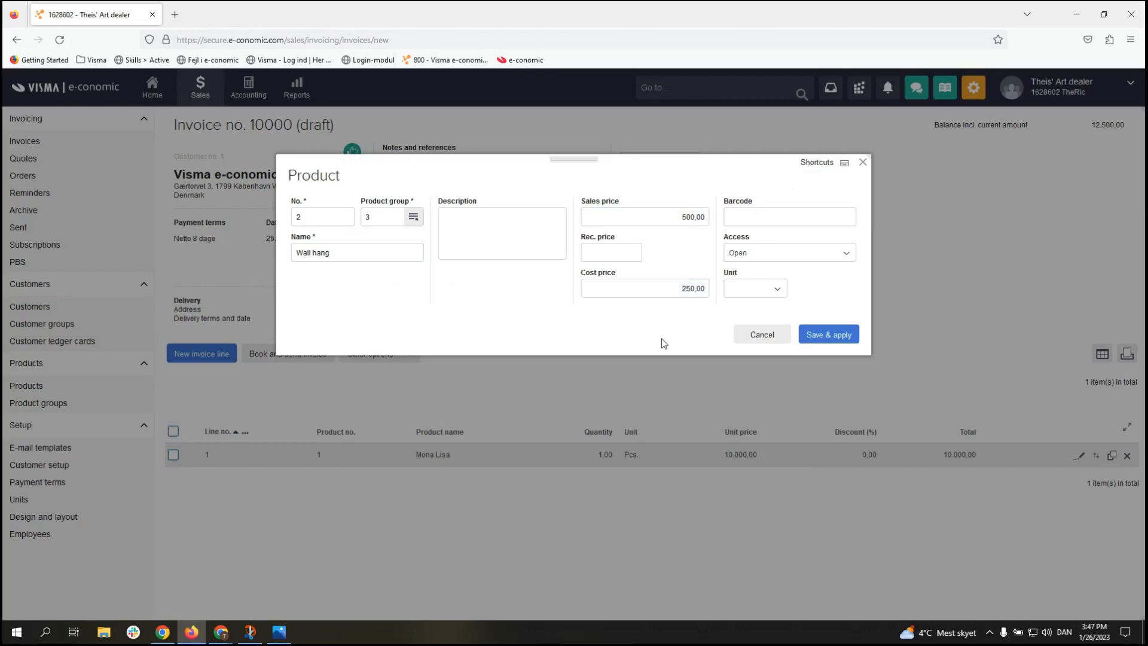
left_click(772, 293)
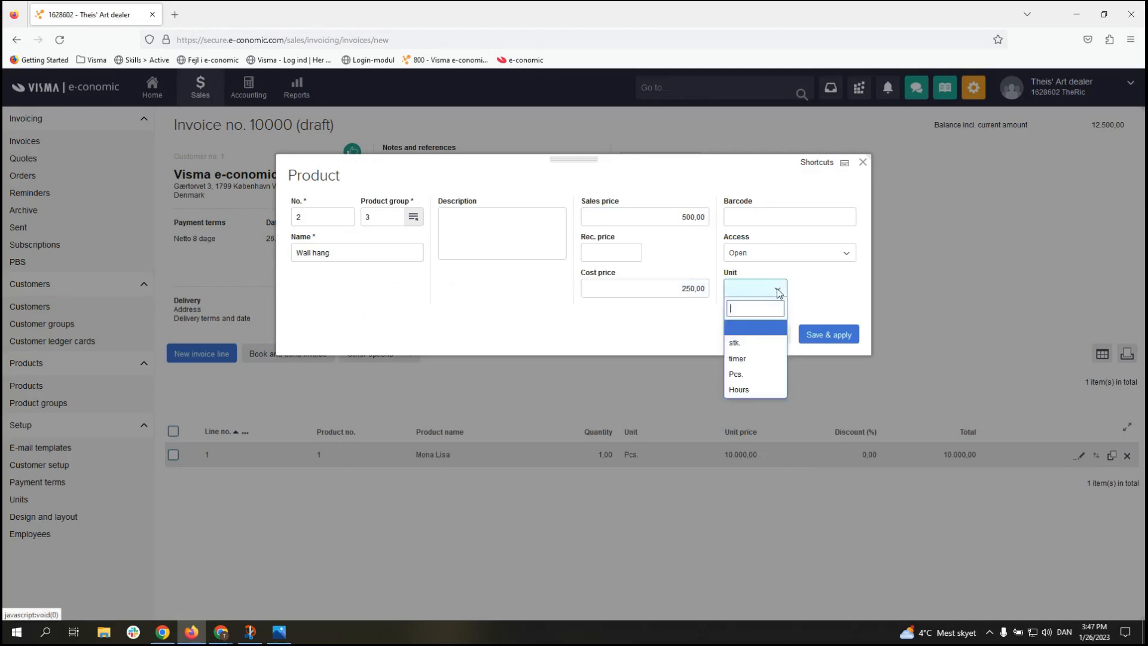
left_click(759, 392)
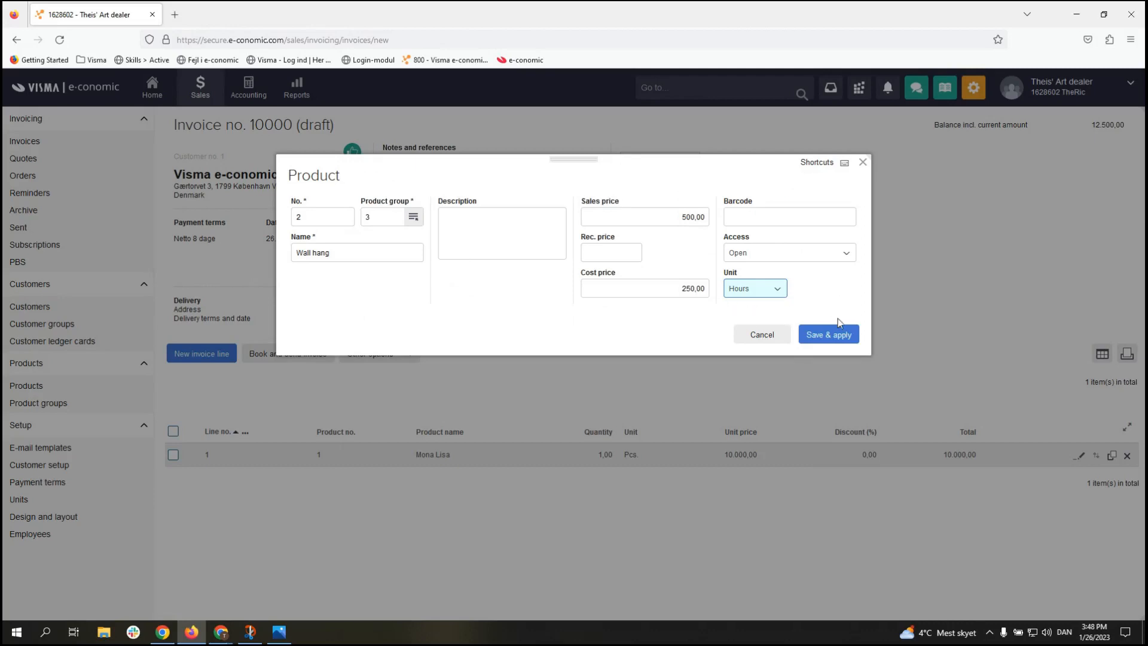
left_click(830, 338)
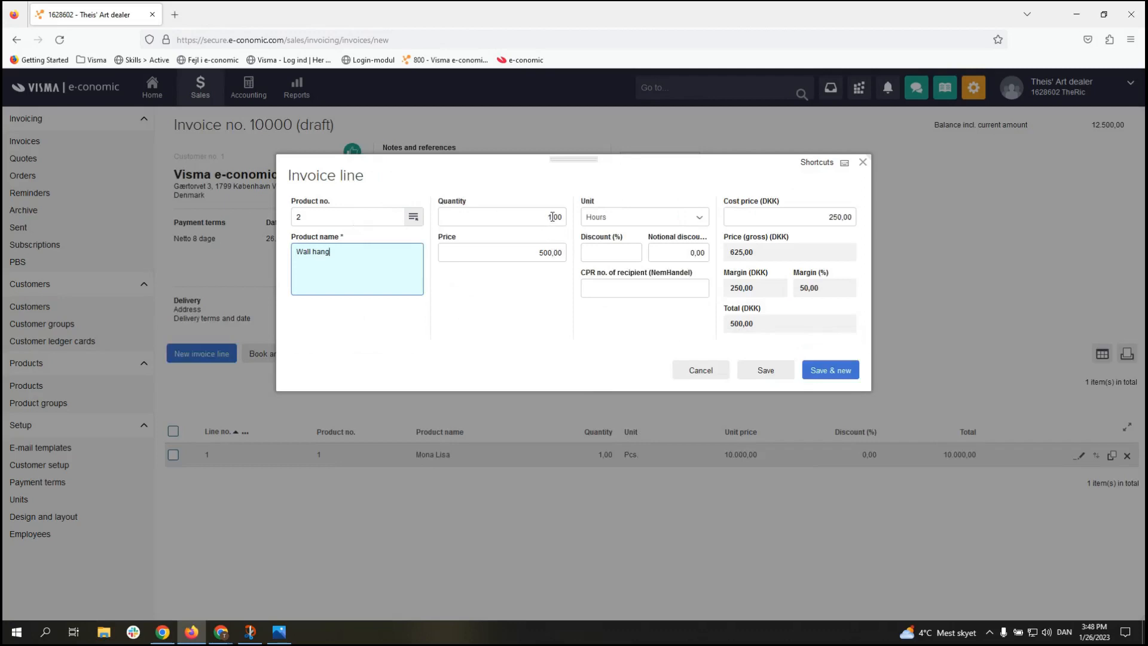
Step: Set the Wall hang line quantity to 3,00 Hours (1.500,00) and add it to the invoice
left_click_drag(553, 220, 545, 215)
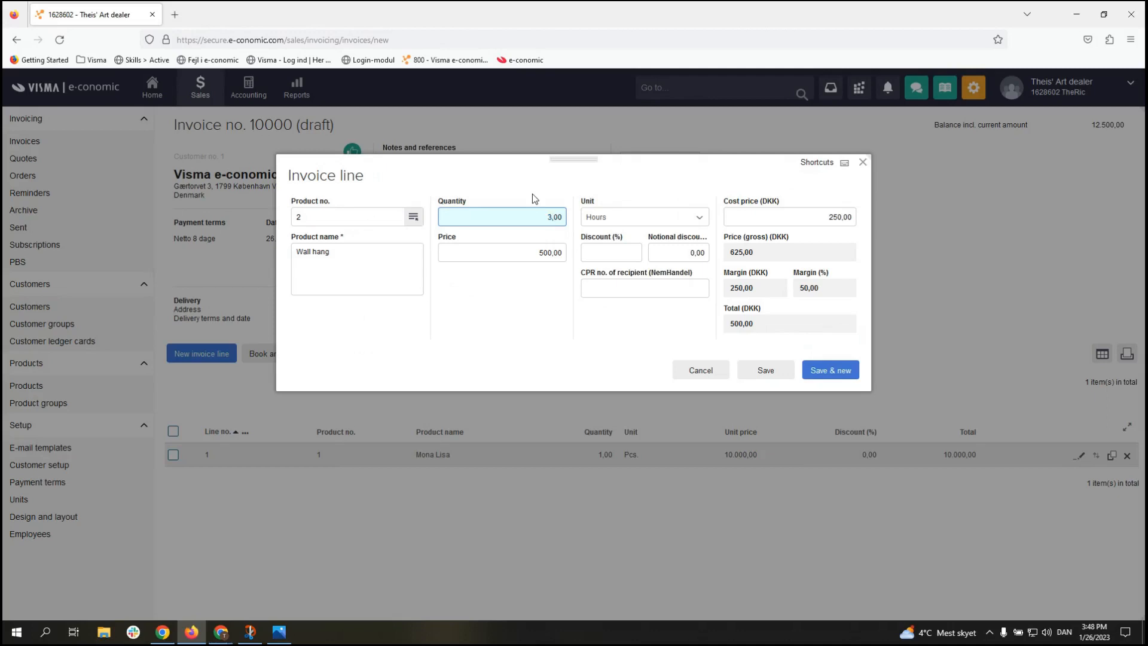
left_click(538, 302)
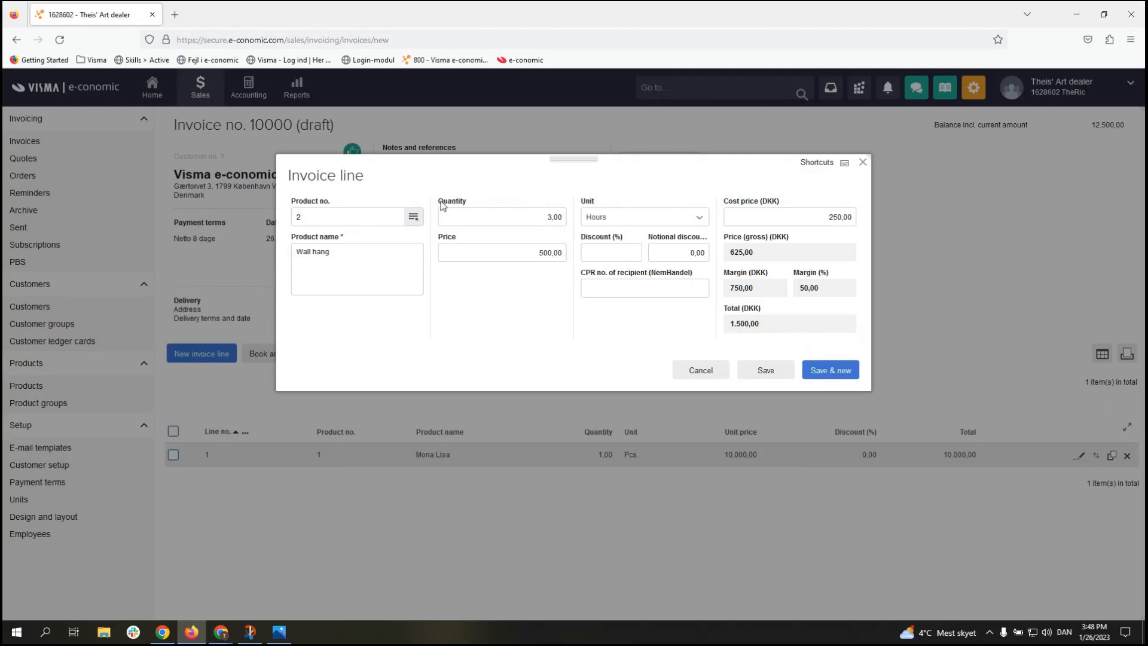
left_click_drag(440, 201, 471, 202)
left_click(471, 202)
left_click(767, 372)
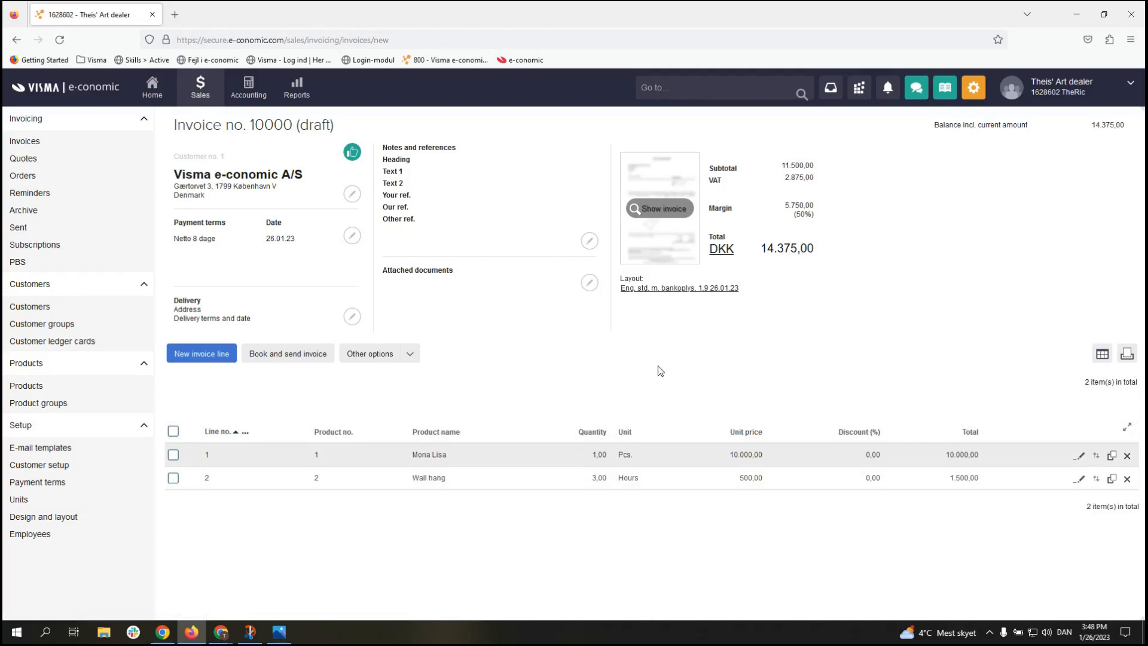
left_click(660, 210)
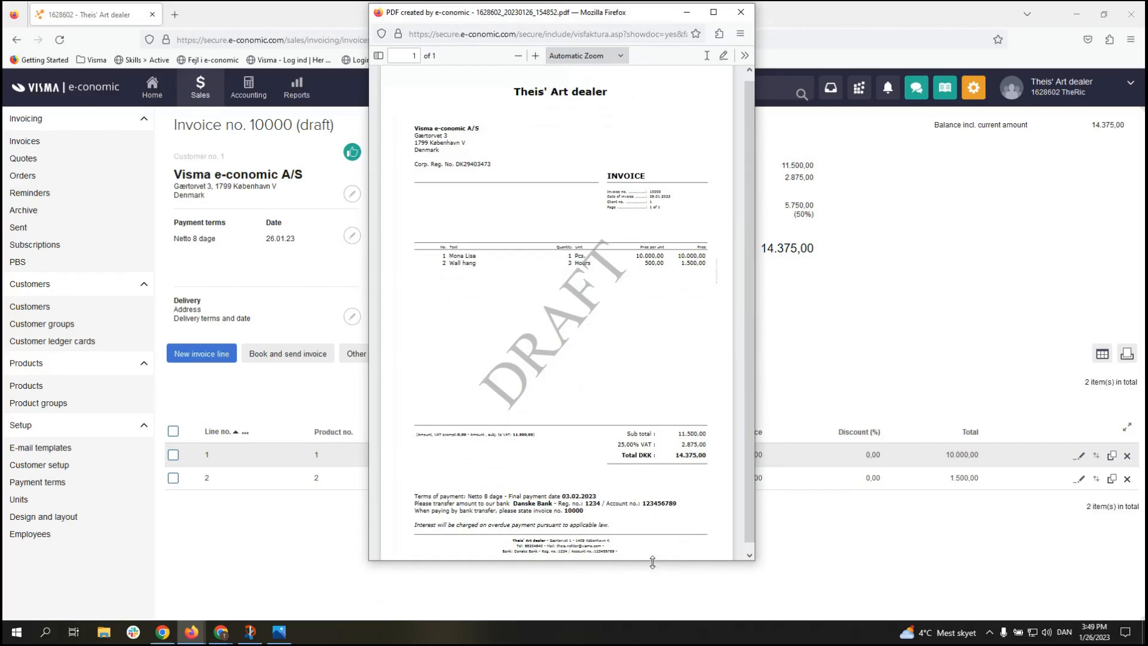
left_click_drag(652, 562, 653, 585)
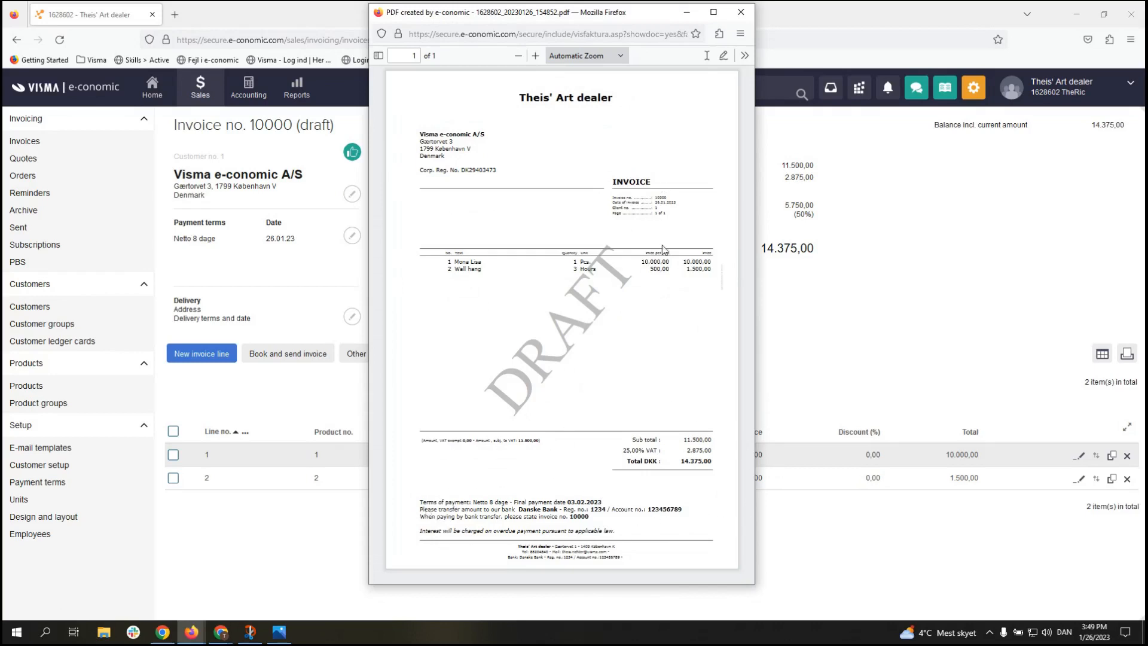
left_click(741, 13)
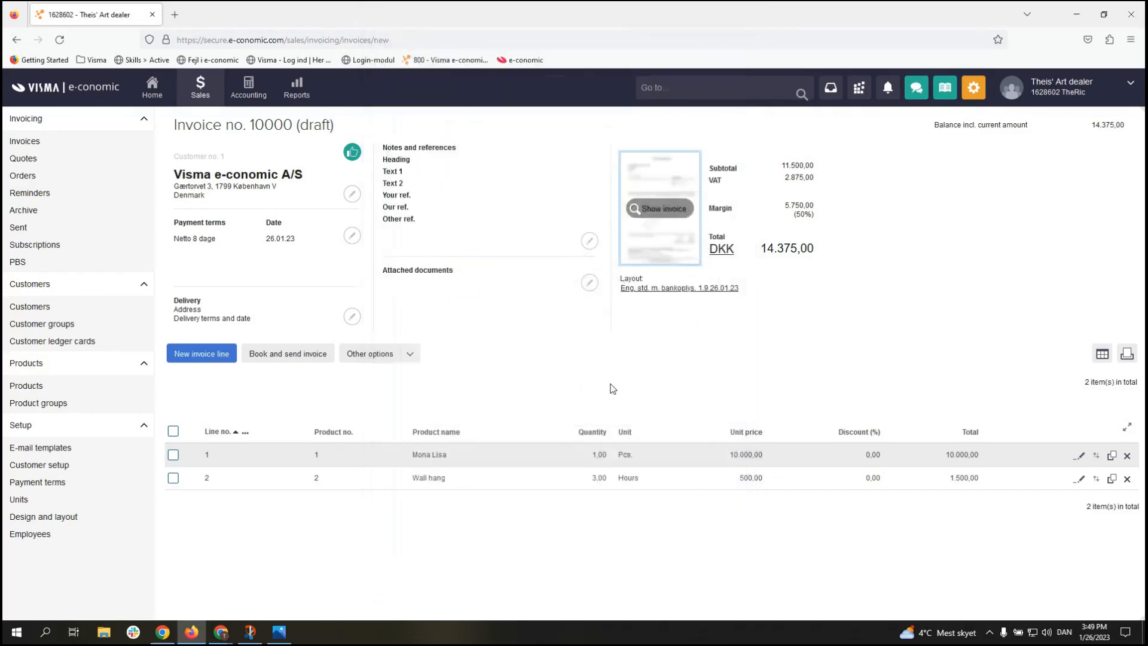
Step: Book and send invoice 10000 using the prefilled recipient and subject
left_click(296, 367)
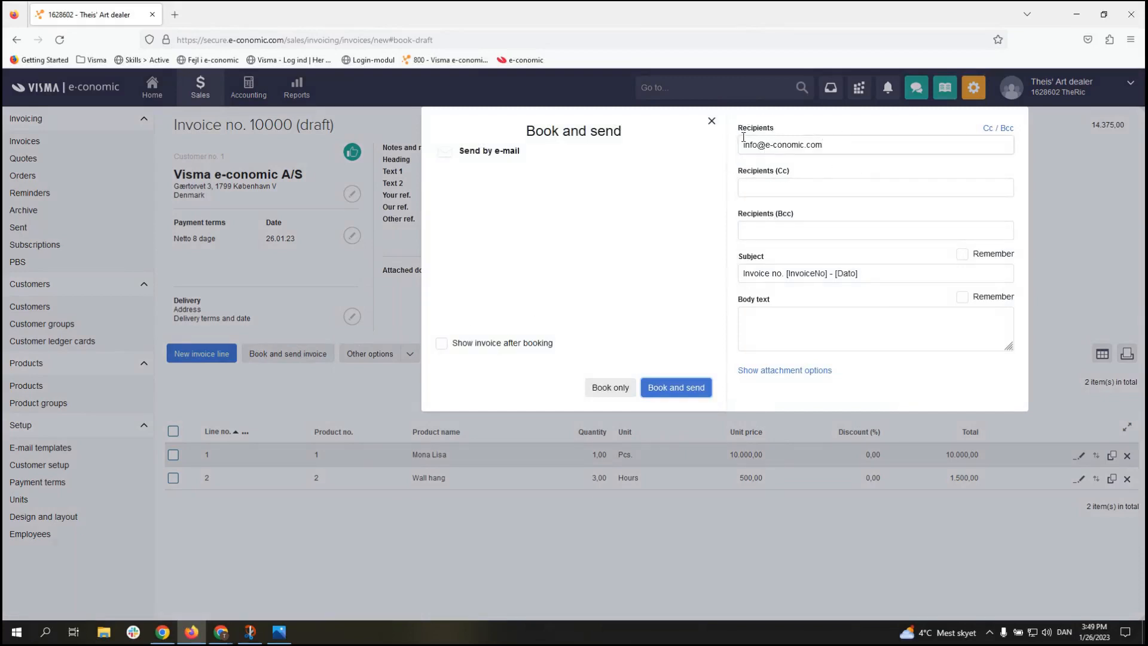
left_click(679, 388)
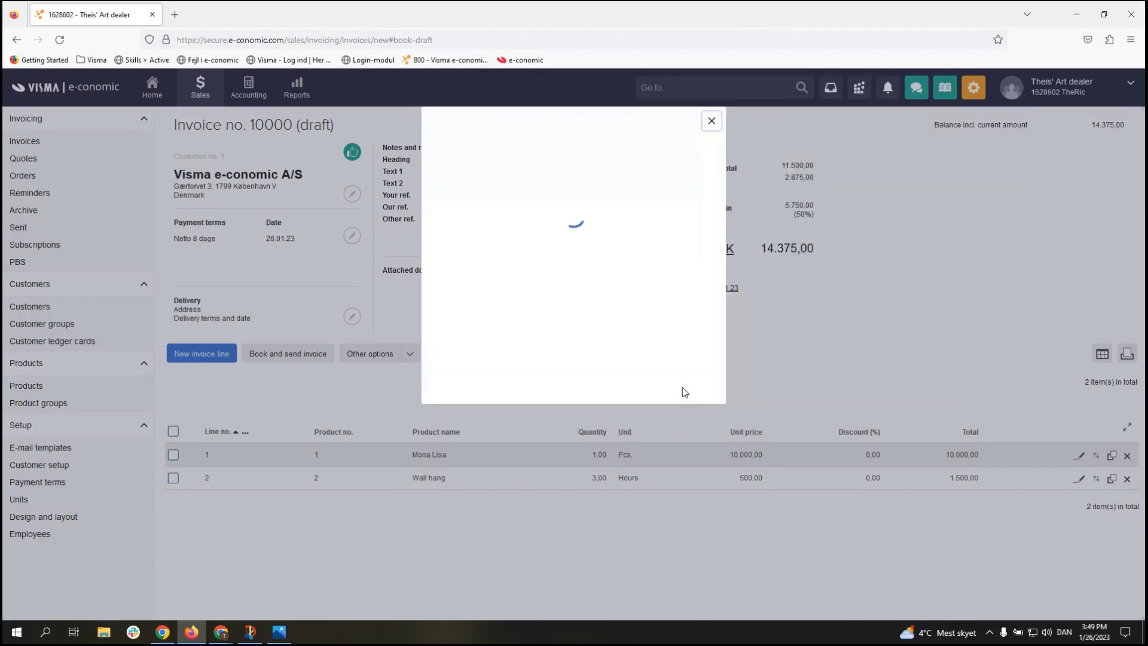
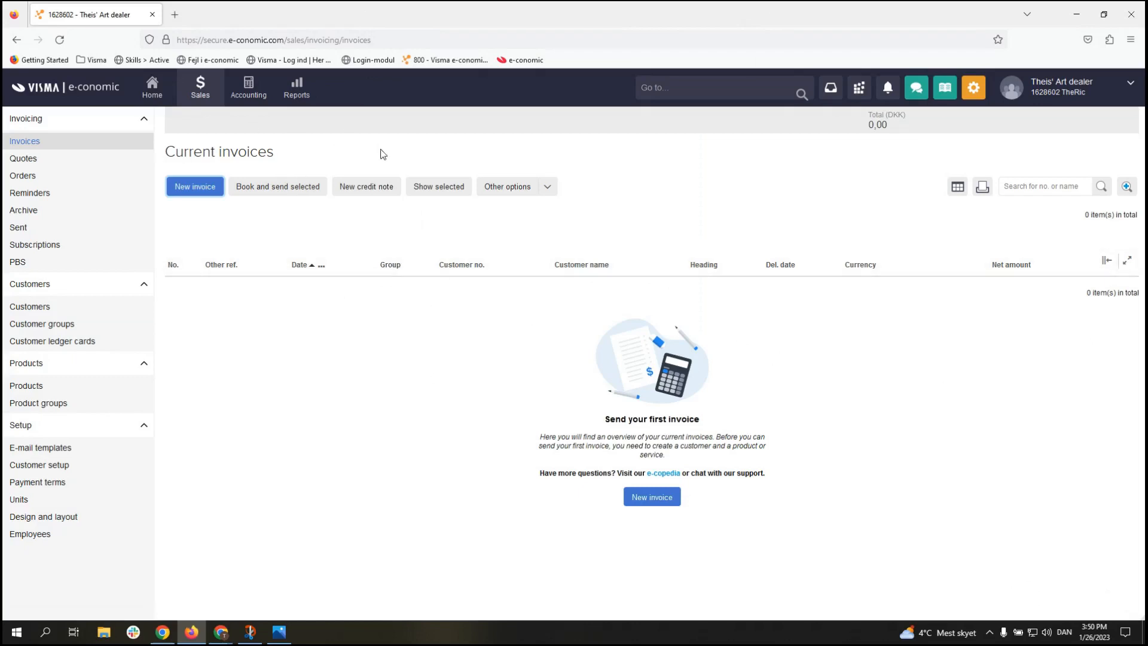
Step: Create credit note 10001 from booked invoice 10000, giving negative Mona Lisa and Wall hang lines
left_click(360, 188)
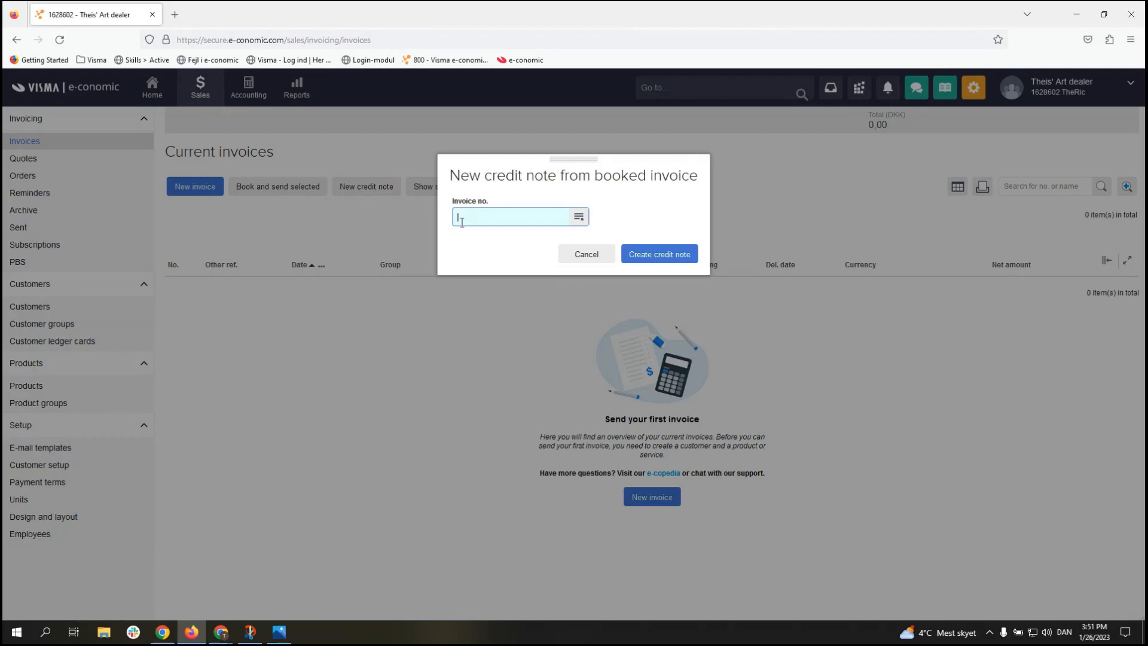
type("10000")
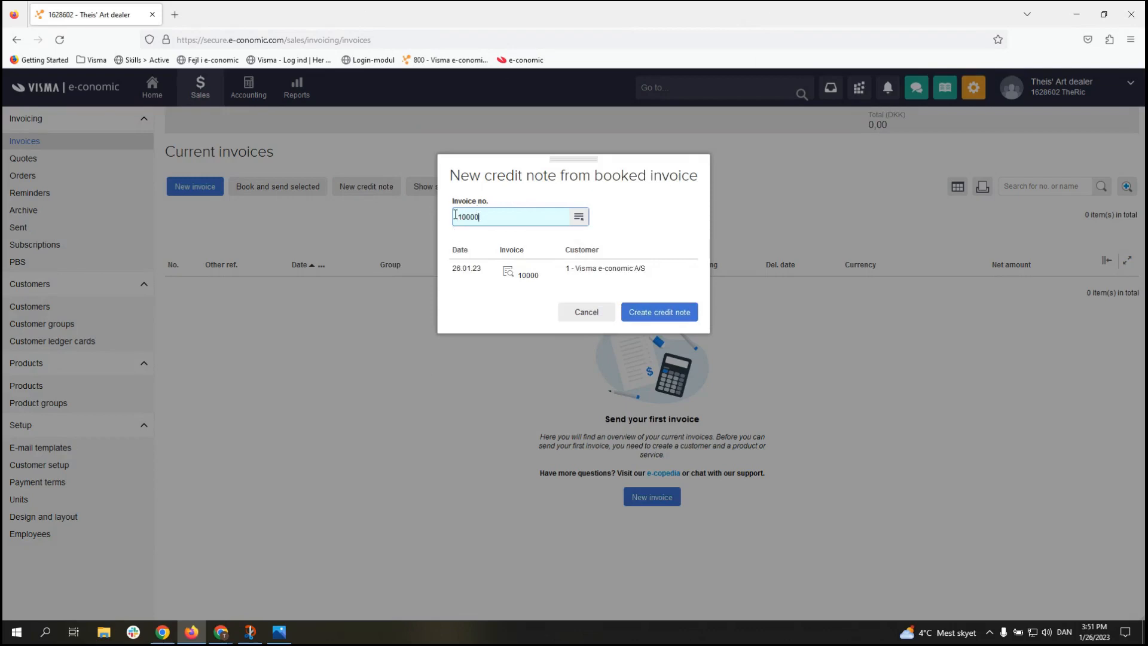
left_click(597, 275)
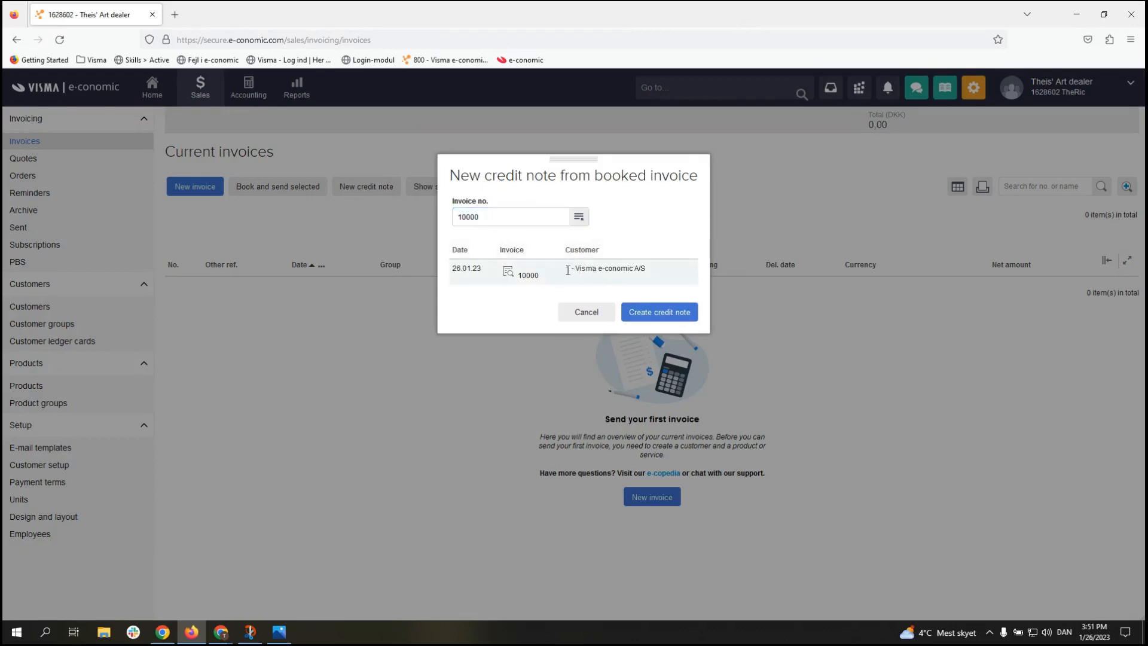
left_click(658, 322)
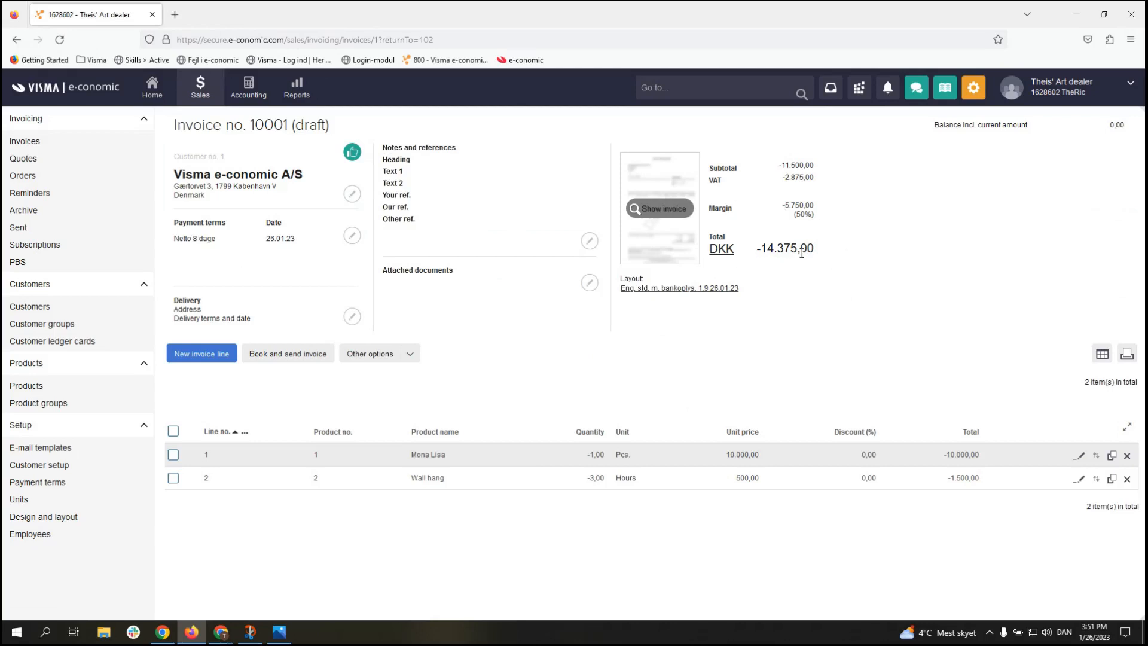
left_click_drag(763, 247, 756, 249)
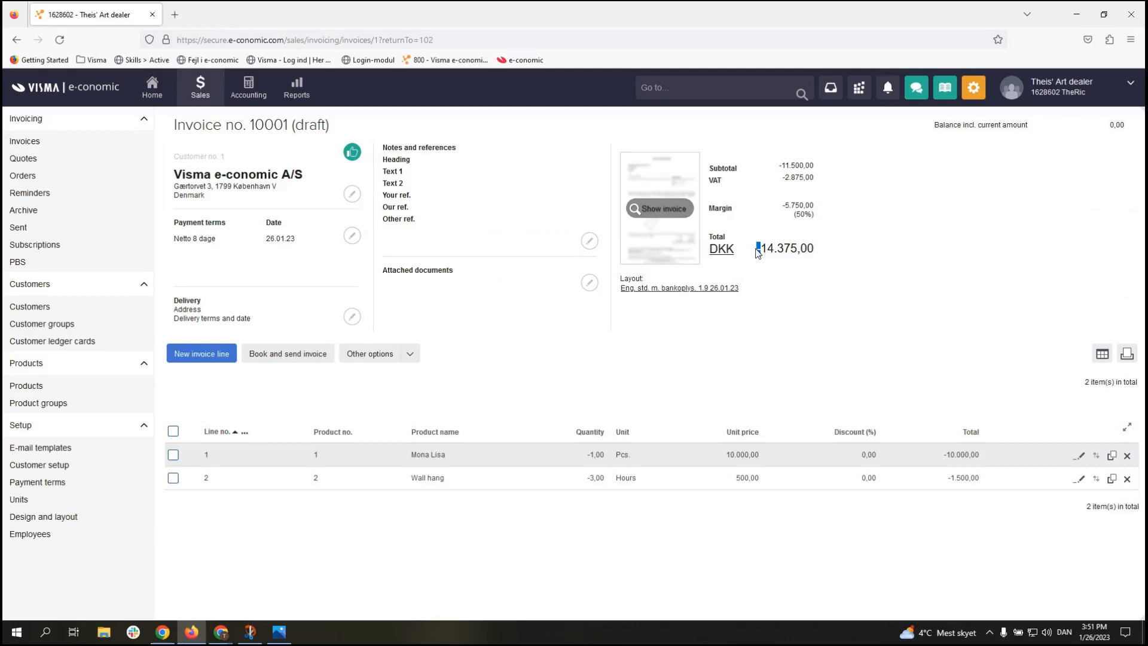
left_click(768, 255)
Step: Book and send credit note 10001, leaving Current invoices with 0 items
left_click(280, 358)
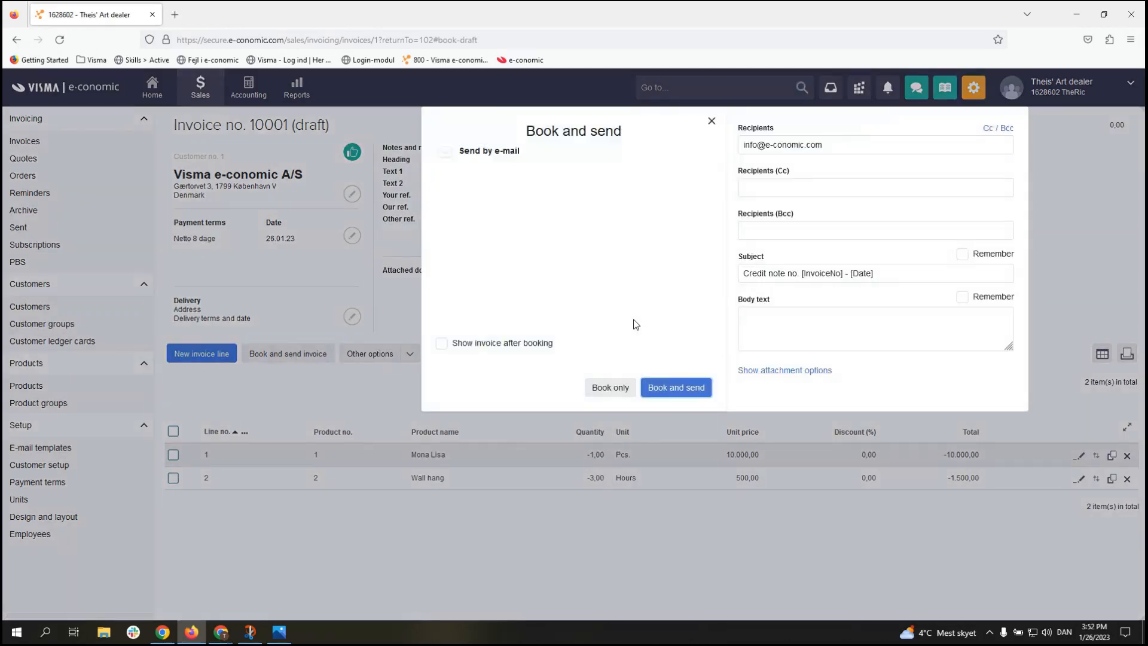
left_click(669, 386)
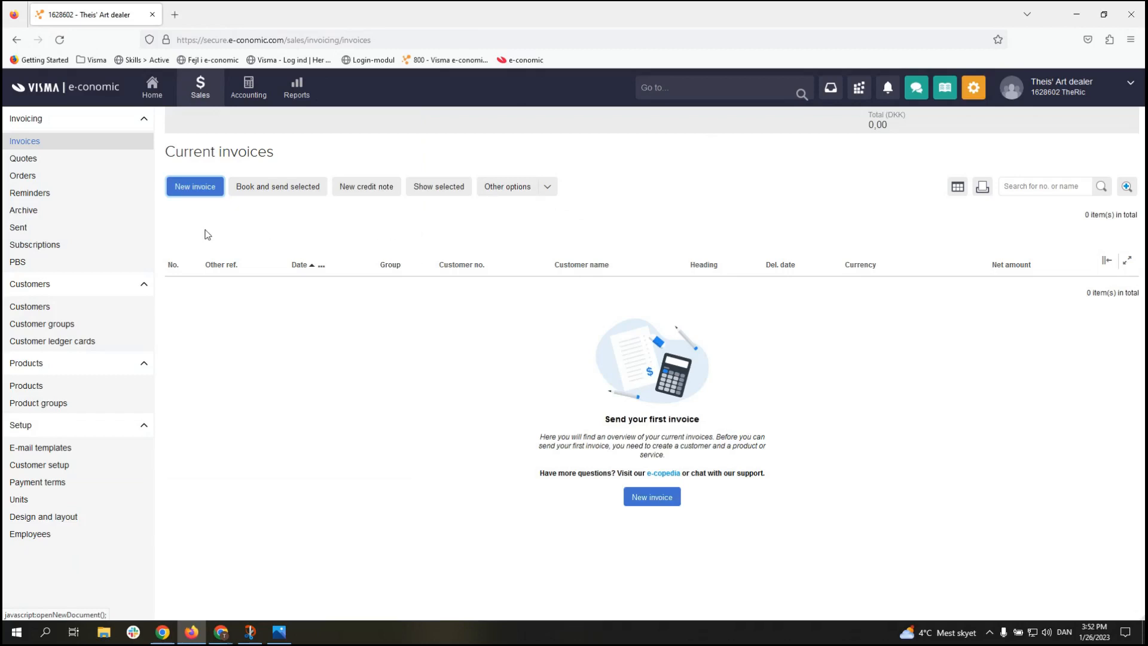
Step: Search the invoice Archive unfiltered to list invoice 10000 (14.375,00) and credit note 10001 (-14.375,00)
left_click(80, 219)
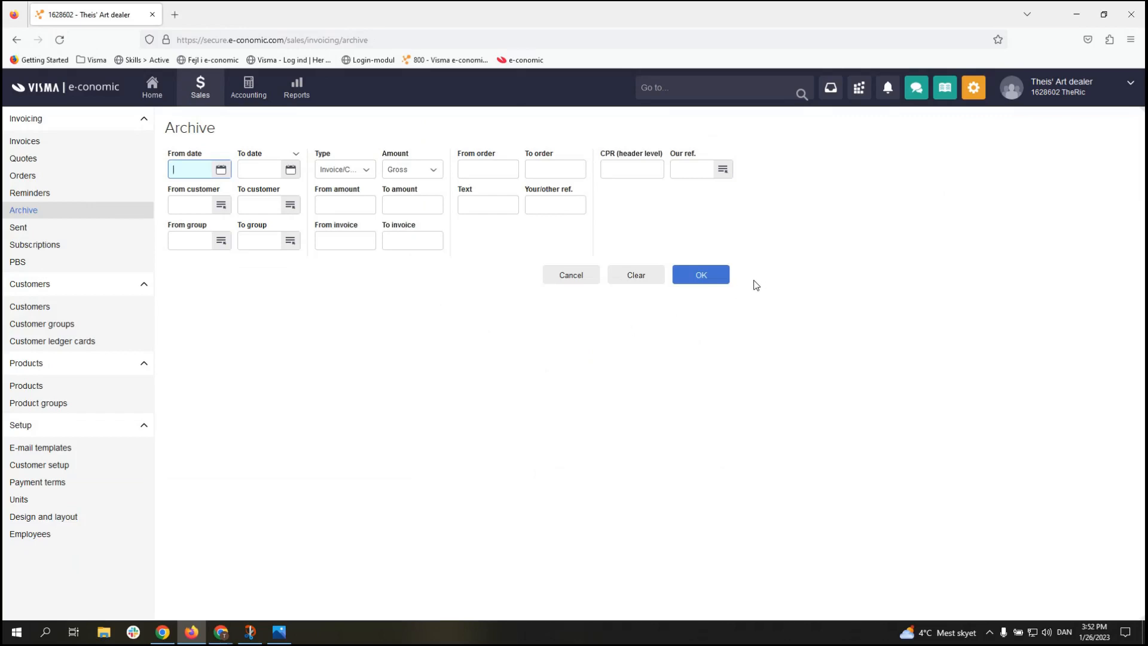
left_click(706, 281)
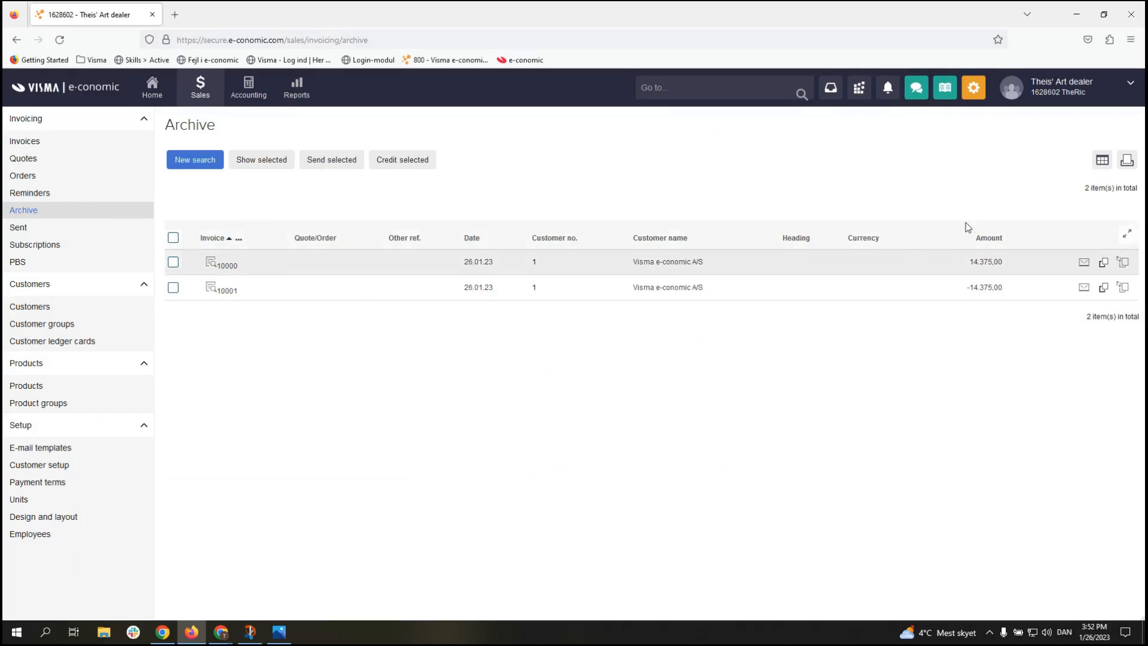
Step: Copy invoice 10000 as a new invoice, creating draft 10002 for Visma e-conomic A/S
left_click(1104, 263)
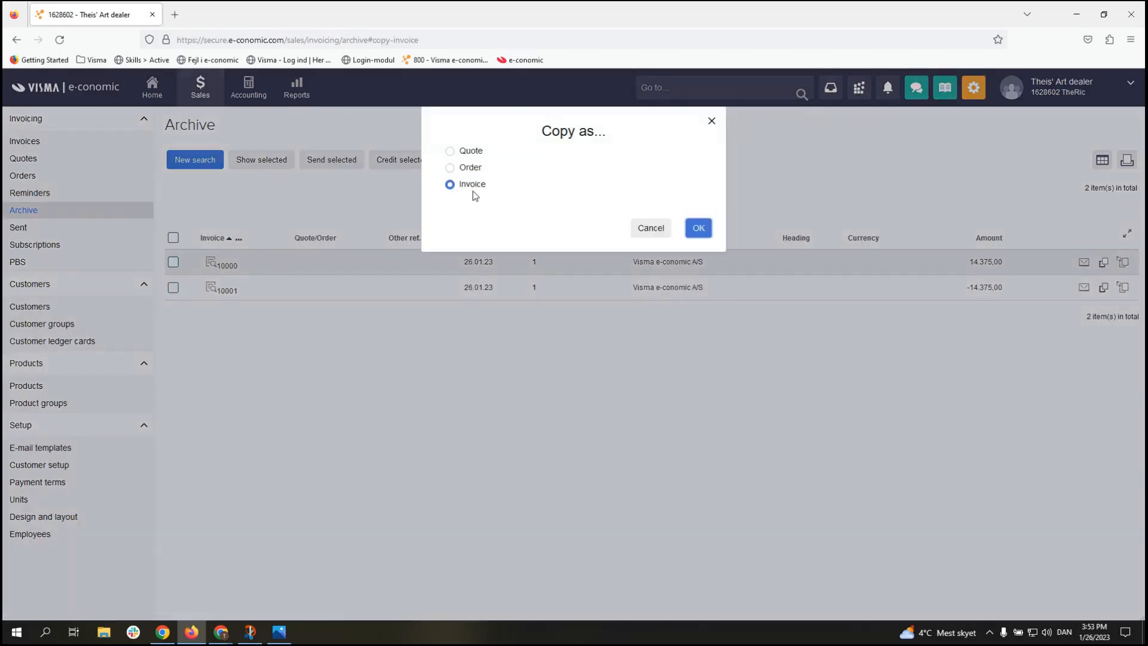
left_click(697, 227)
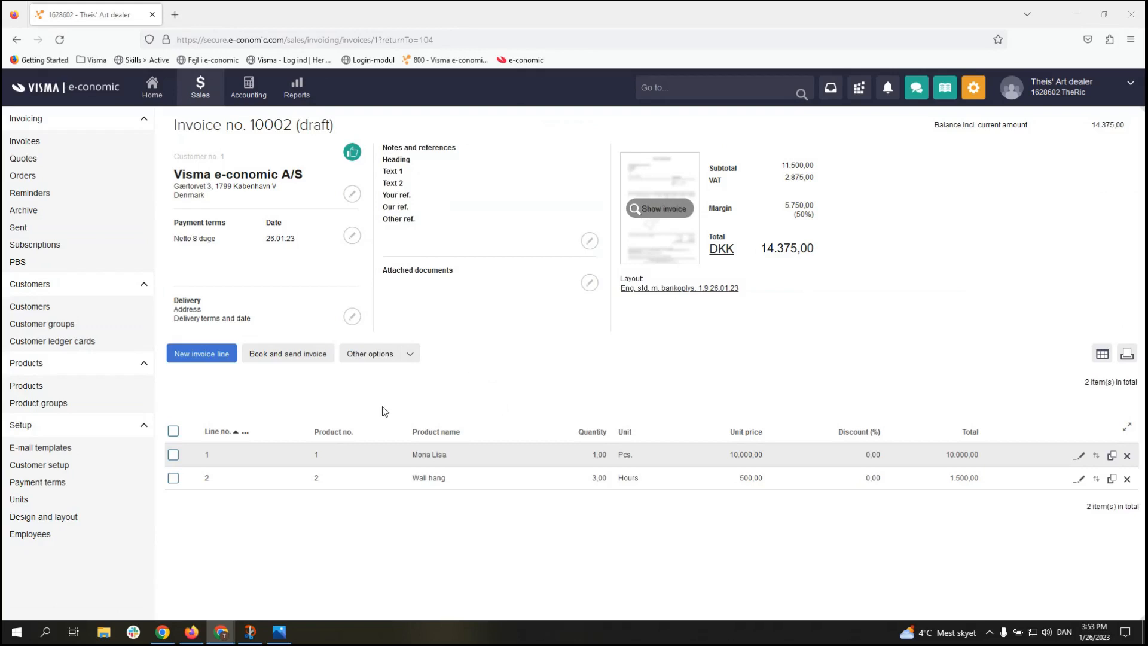
Step: Change the Mona Lisa line quantity to 2,00 and save the line
left_click(1082, 457)
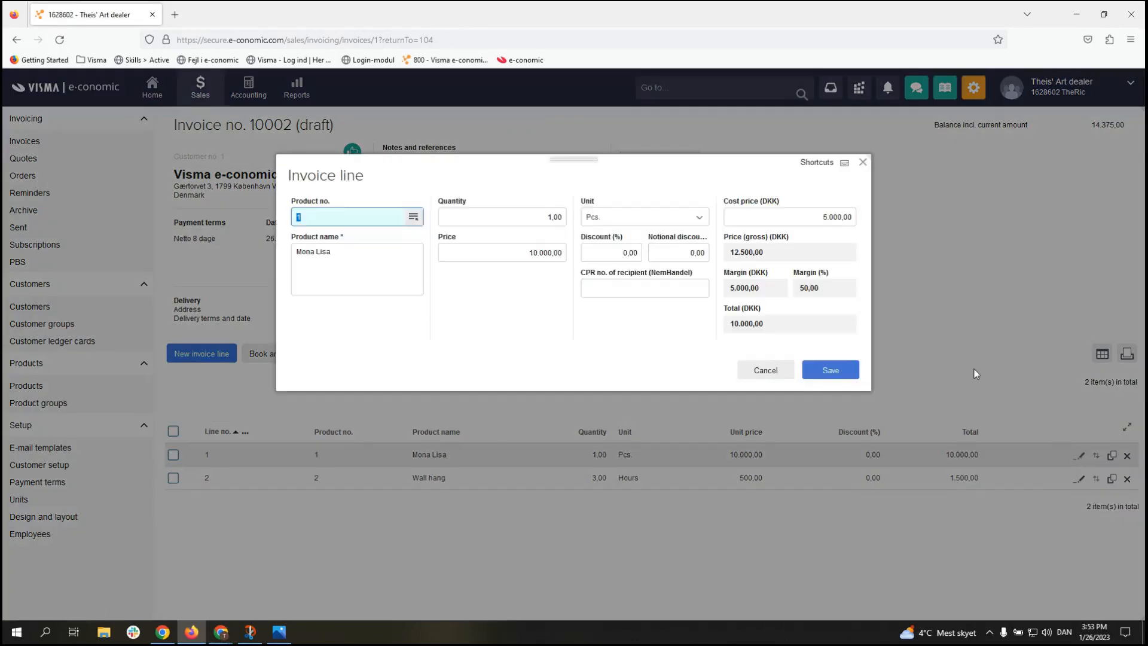
left_click(548, 216)
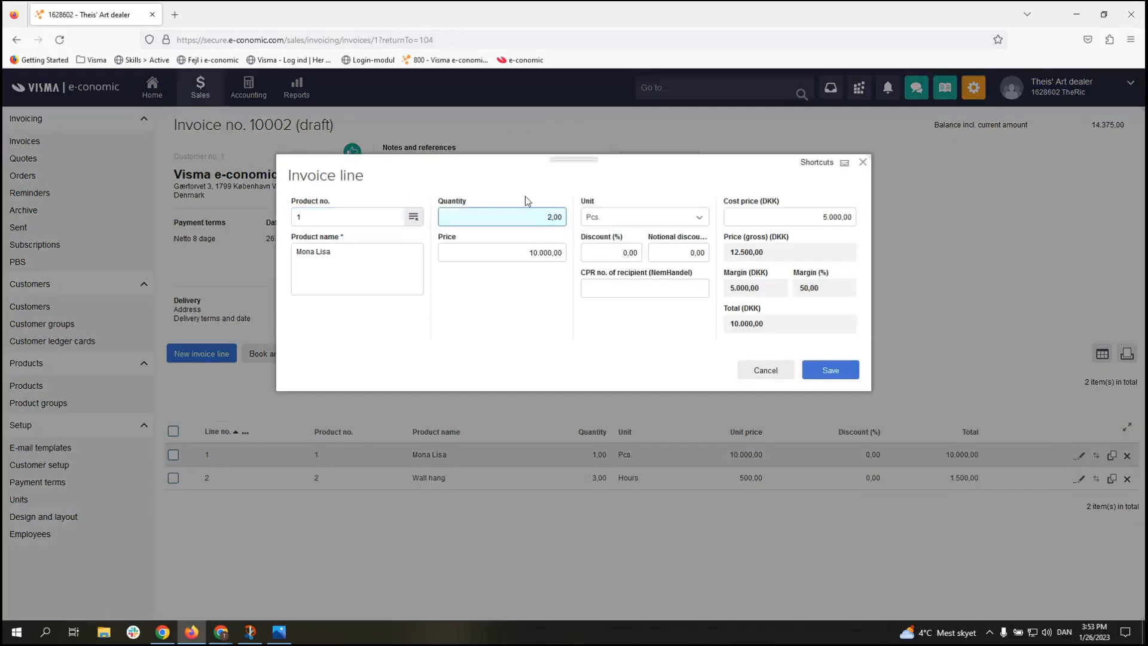
type("2")
left_click(585, 347)
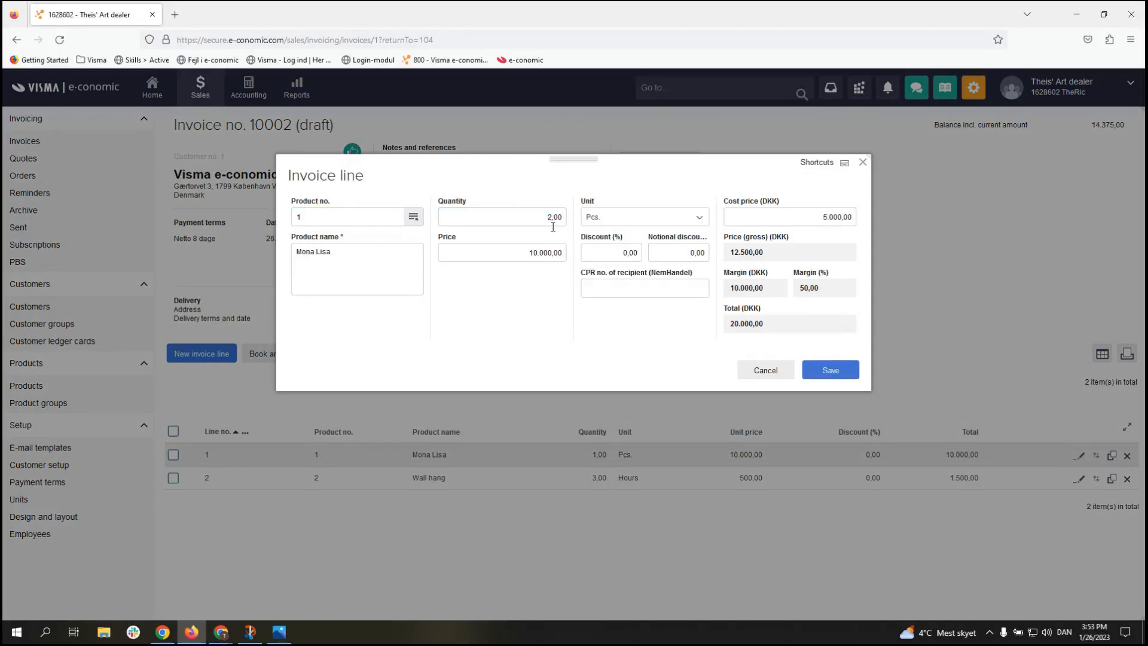
left_click(843, 370)
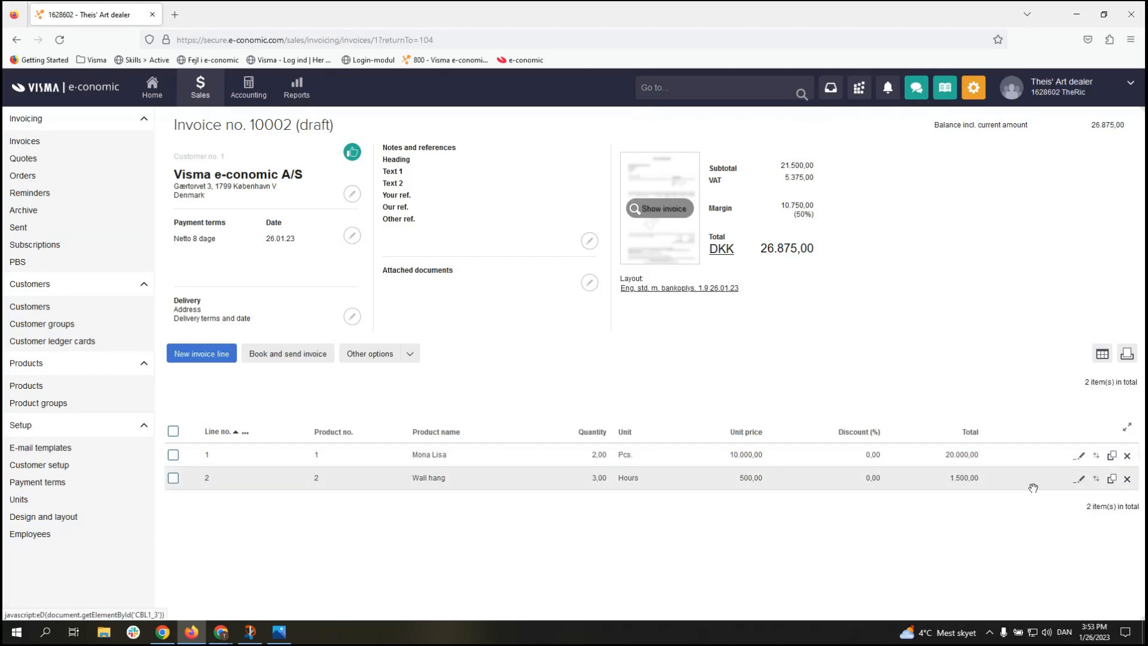
Step: Change the Wall hang line to 6,00 hours, bringing the total to 28.750,00
left_click(1078, 479)
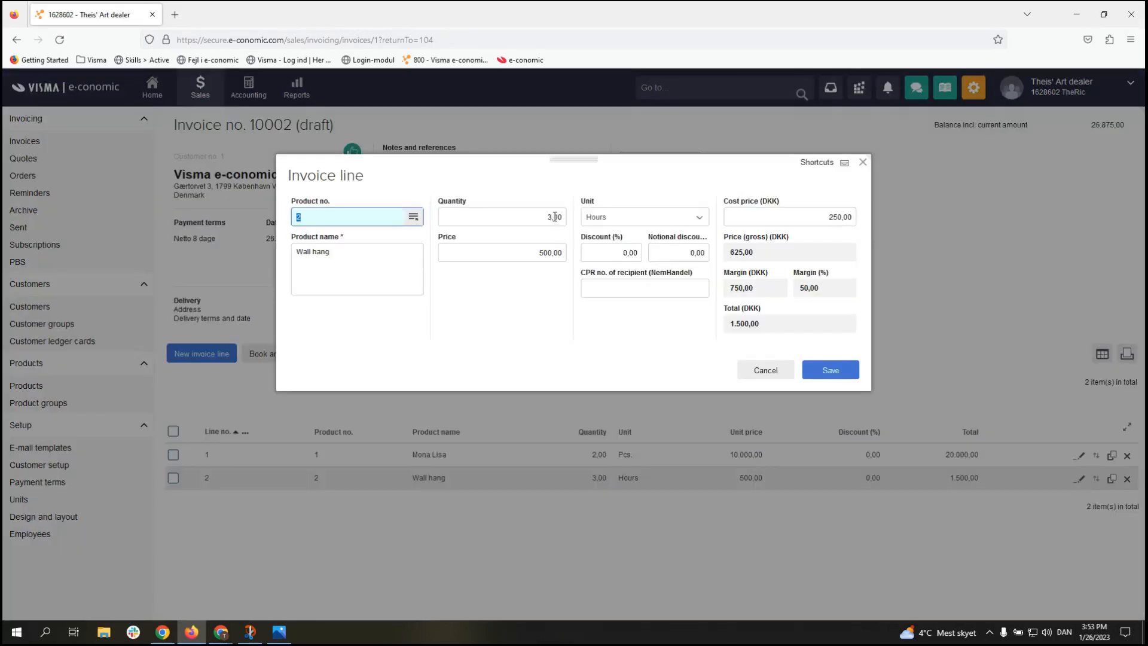
left_click_drag(554, 216, 542, 214)
type("6")
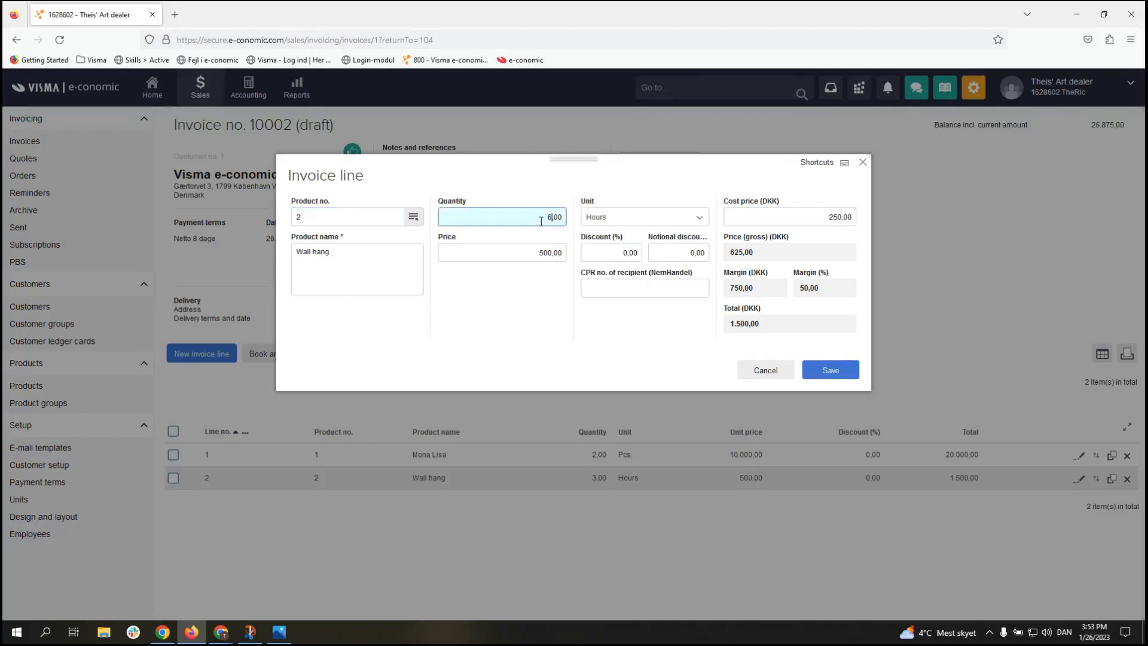
left_click(606, 397)
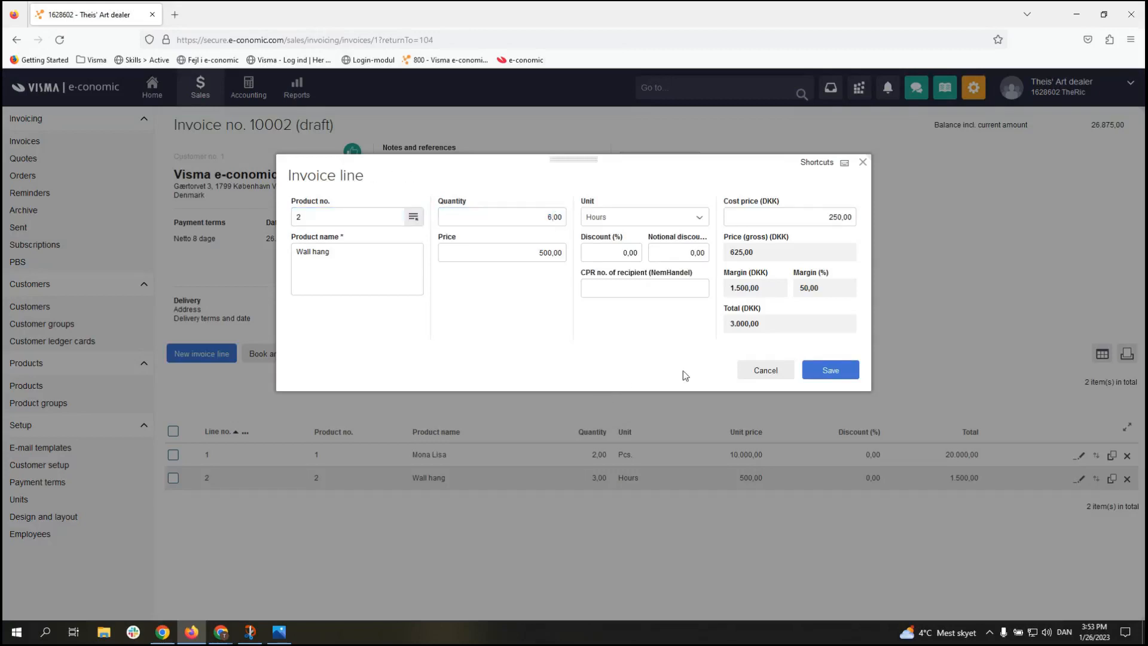
left_click(828, 374)
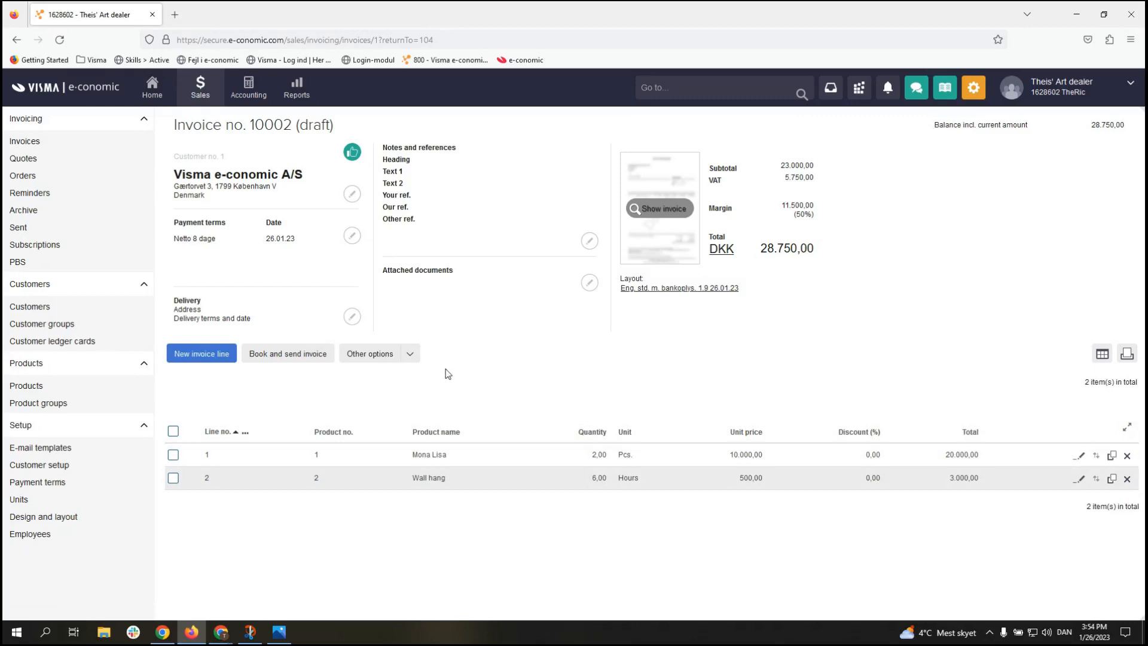
Step: Book and send invoice 10002, then view Customers showing Visma e-conomic A/S at 28.750,00
left_click(291, 356)
left_click(672, 387)
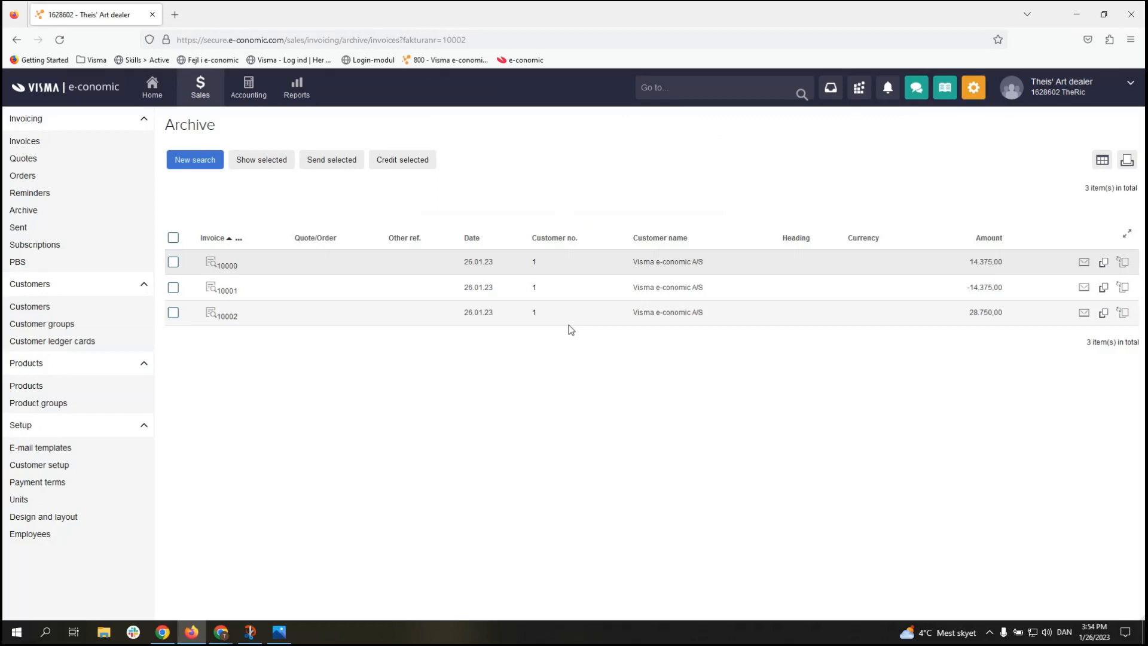
left_click(65, 311)
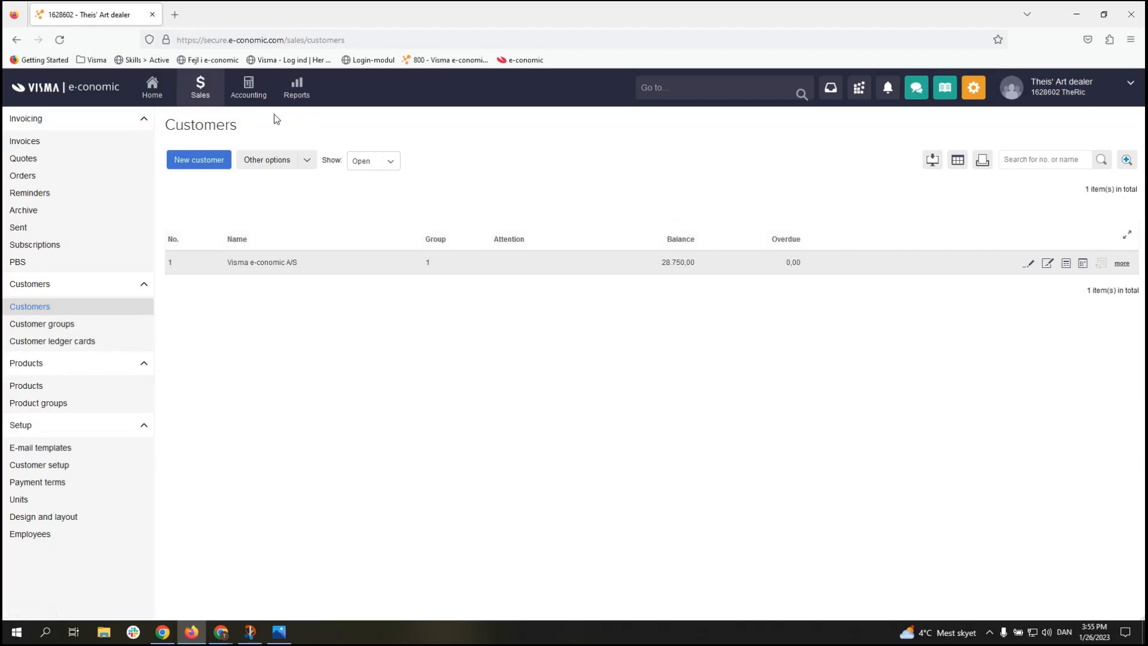
Step: Go to Accounting to show the empty Daglig journal with all balances at 0,00
left_click(252, 94)
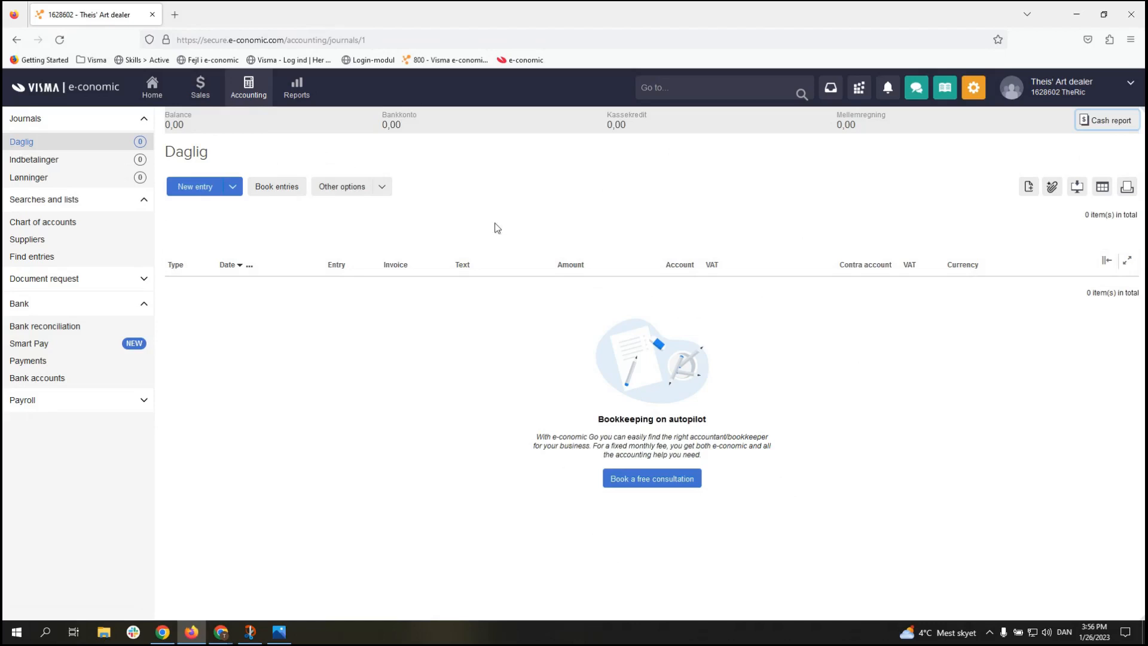
Step: Start Daglig journal entry 1 dated 26.01.23 and bring up the entry type choices
left_click(215, 193)
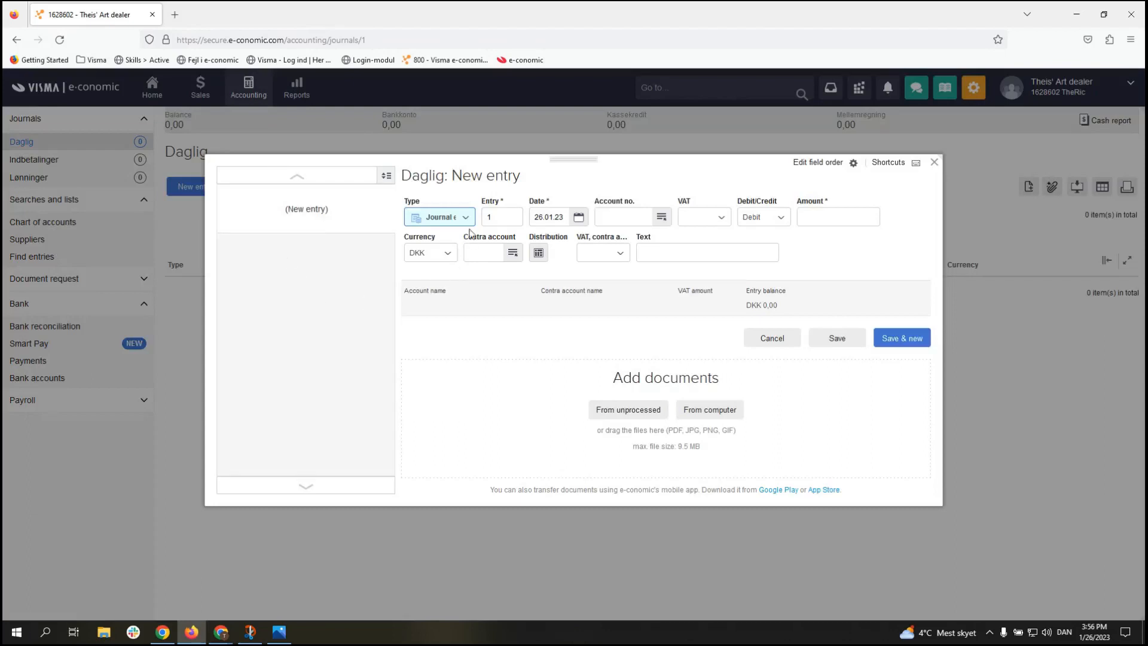
left_click(467, 222)
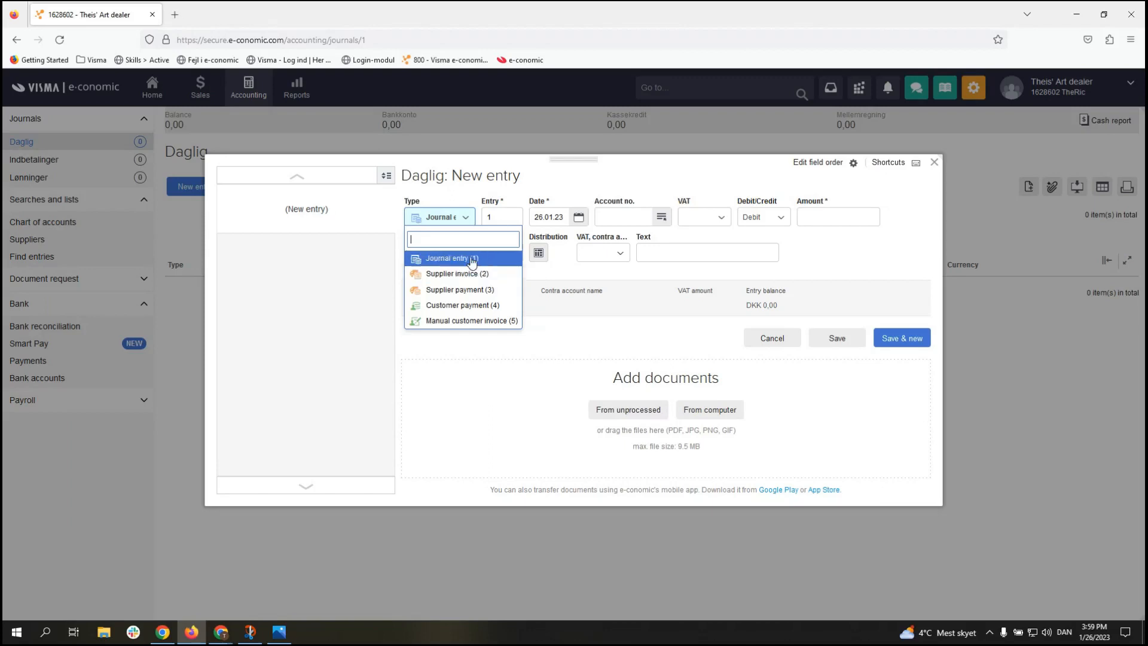
Step: Keep Journal entry as the entry type and move to the Account no. field
left_click(439, 262)
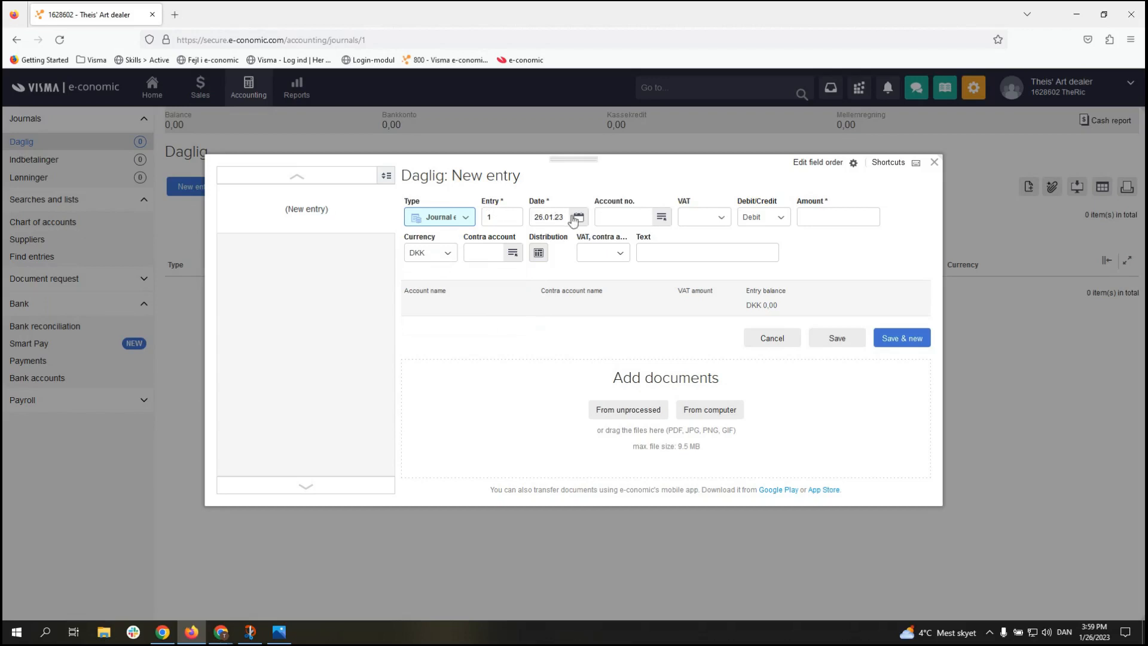
left_click(611, 217)
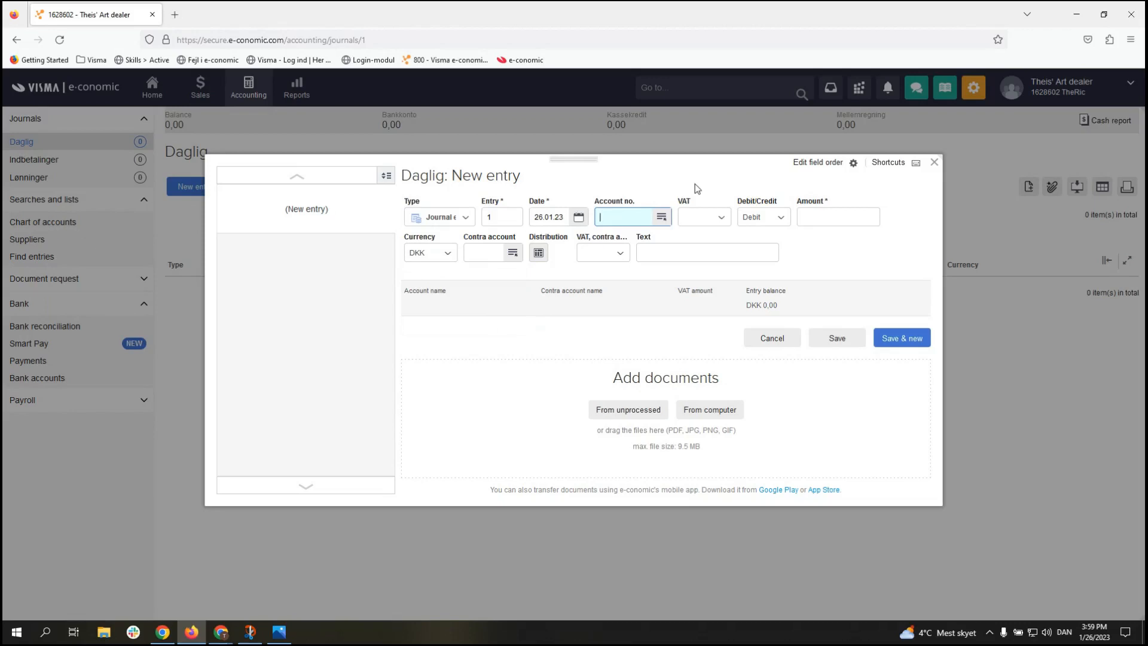
Step: Search the chart of accounts for 'tele' and set the account to 3620 Telefon (VAT I25)
left_click(662, 219)
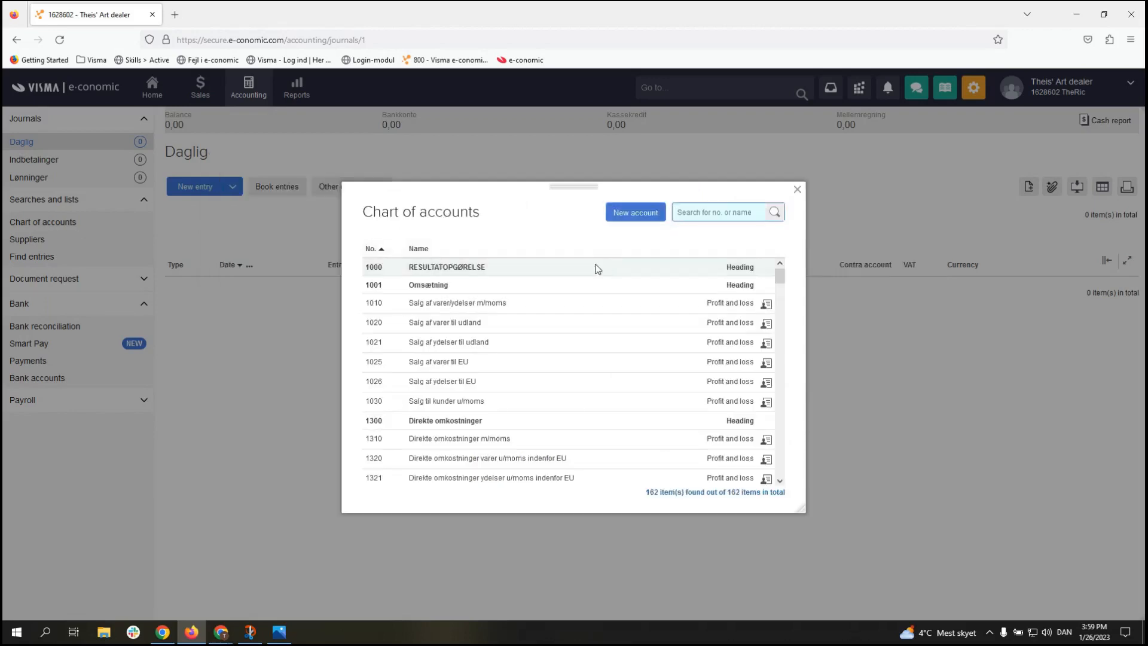
scroll(569, 280, "down", 3)
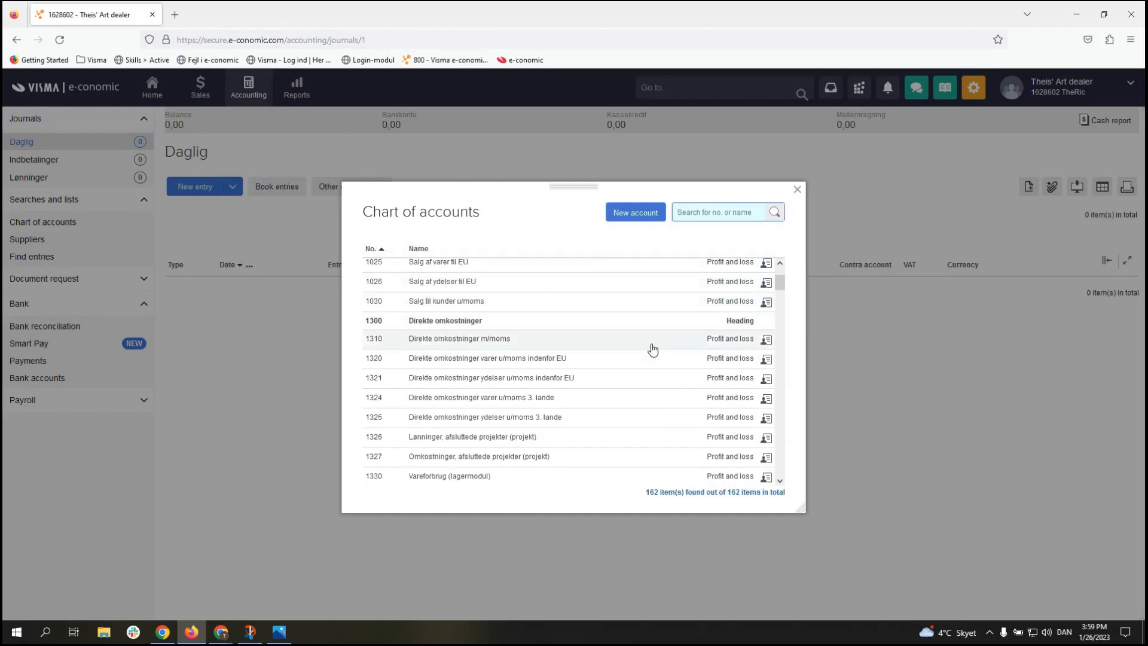
scroll(588, 363, "down", 5)
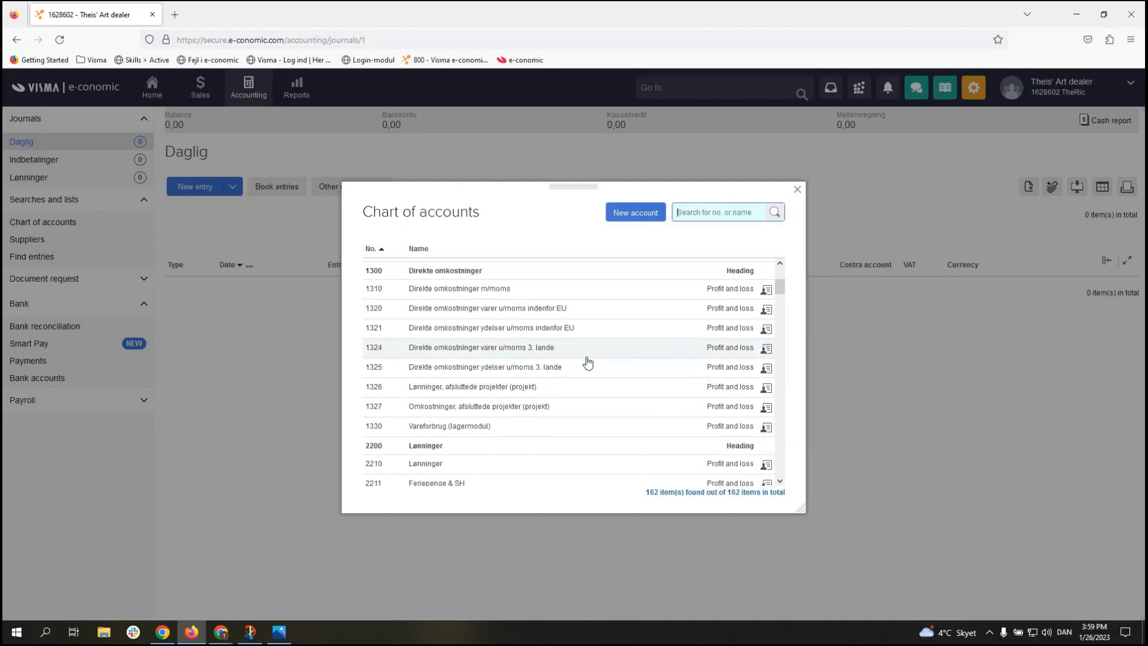
scroll(588, 363, "down", 5)
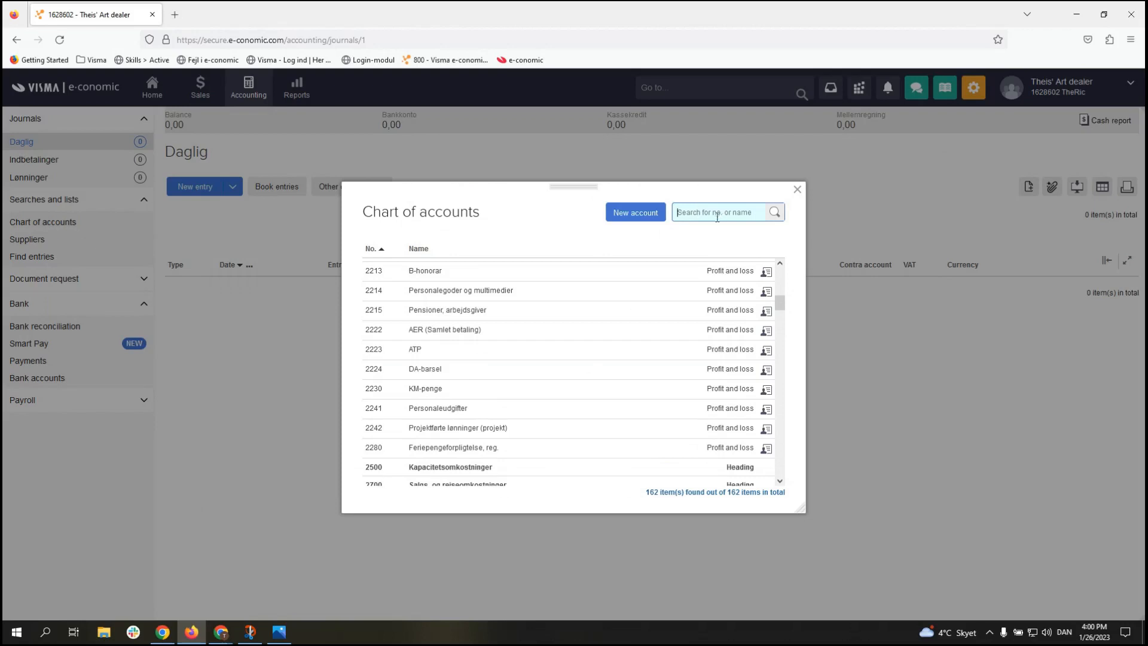
type("tele")
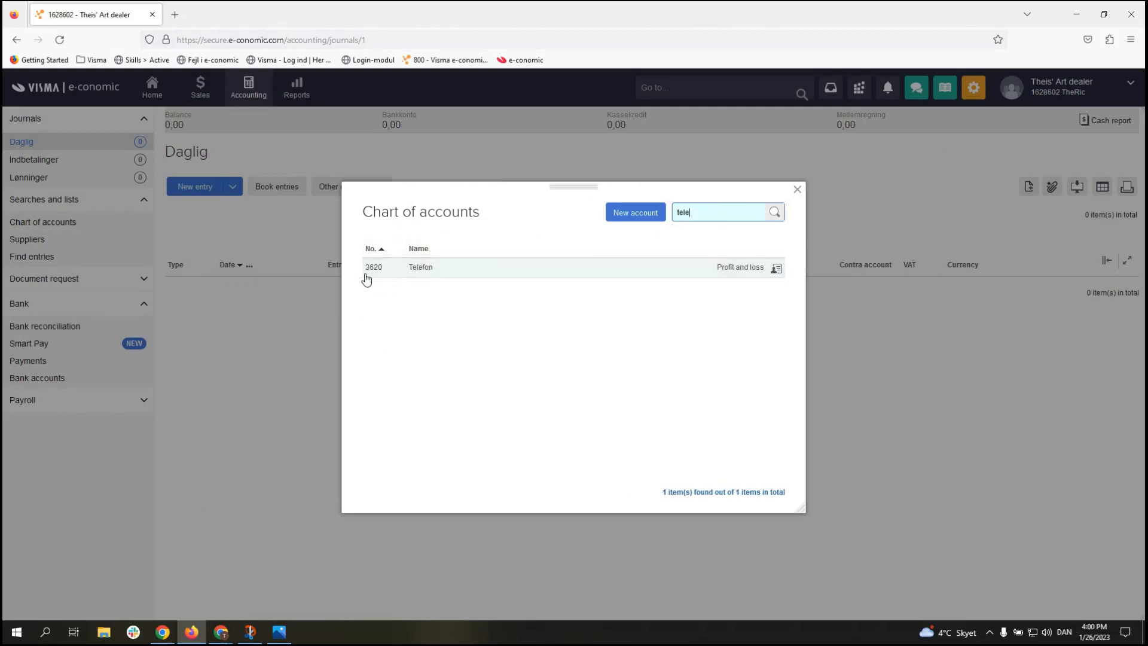
left_click(478, 270)
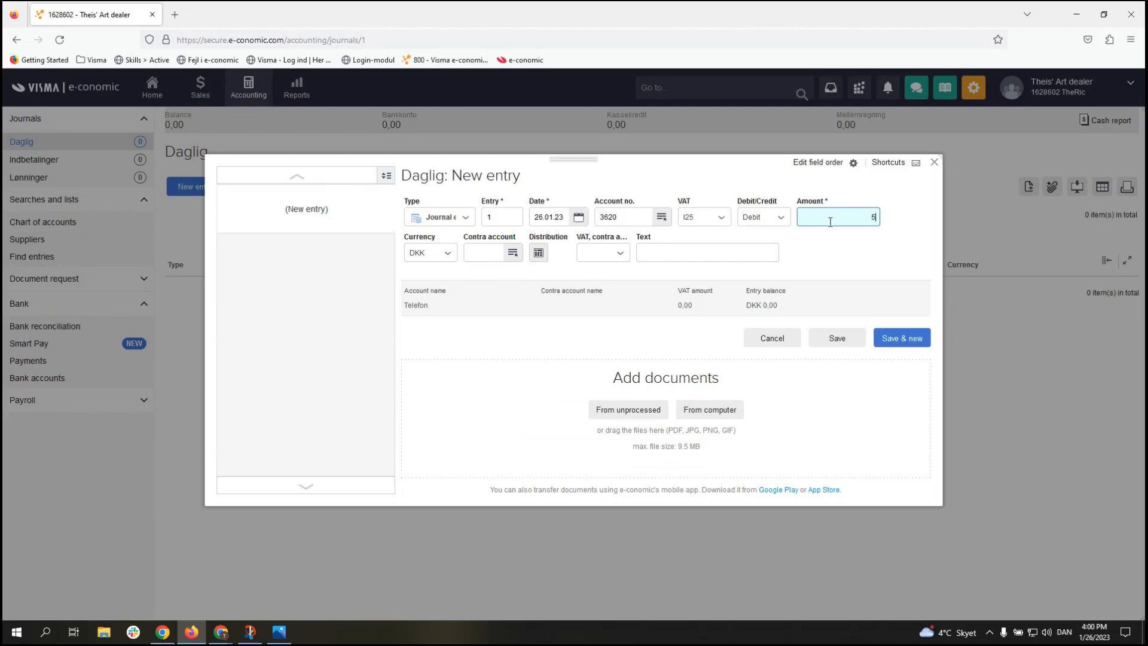
Step: Enter a 550,00 amount (110,00 VAT) with contra account 5820 Bankkonto for the phone entry
type("0")
left_click(817, 240)
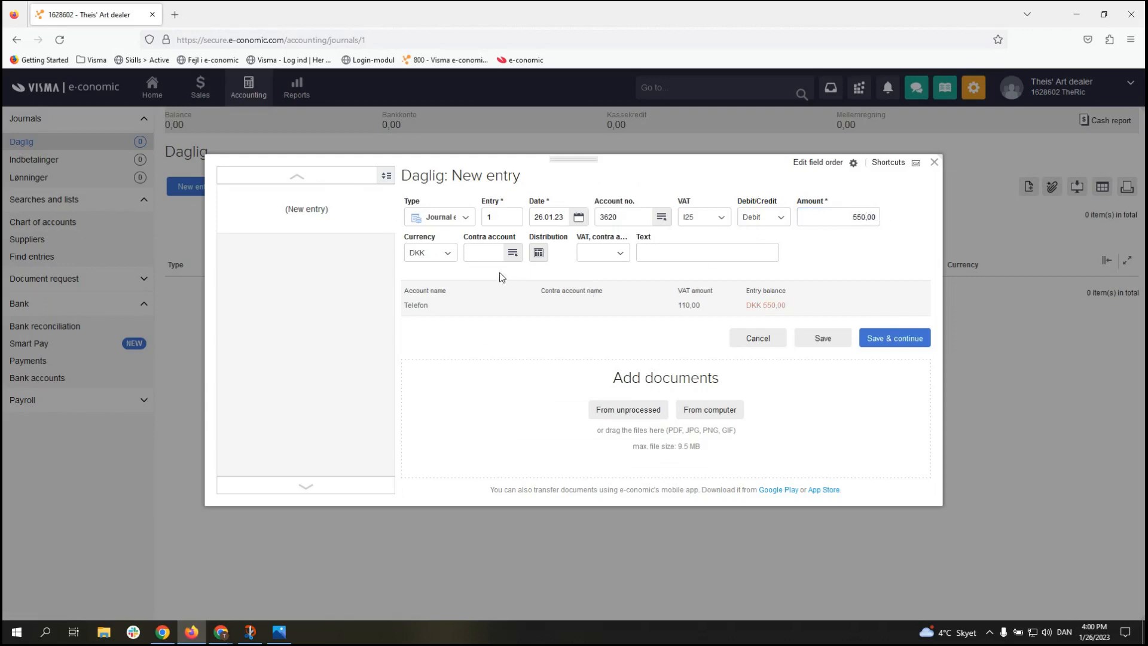
left_click(487, 255)
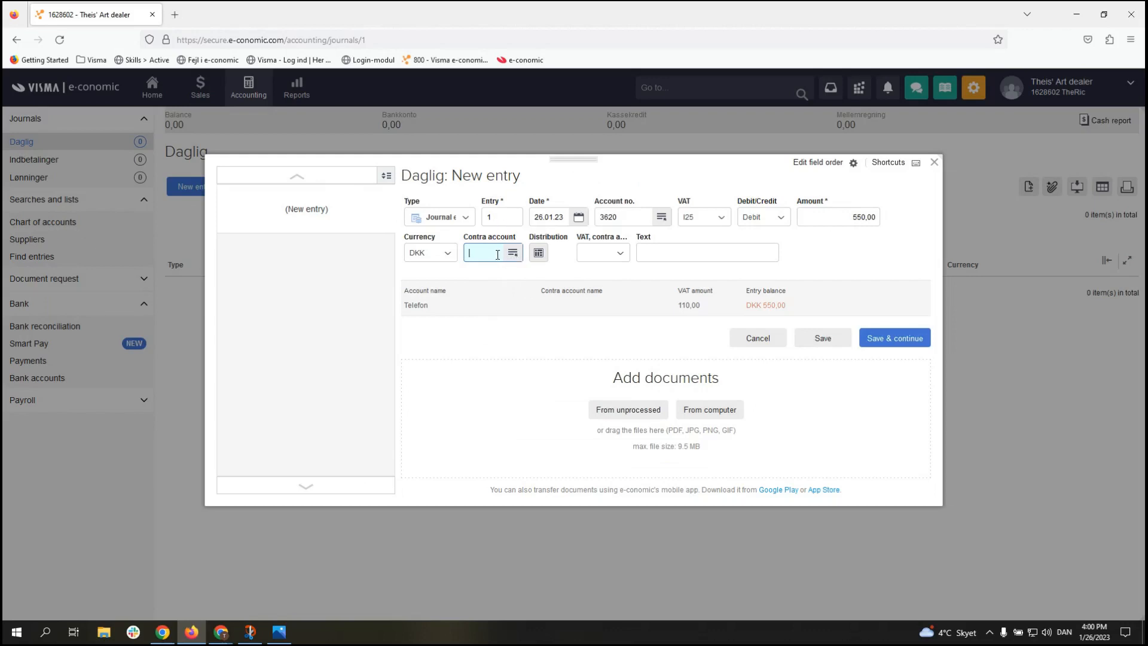
type("bank")
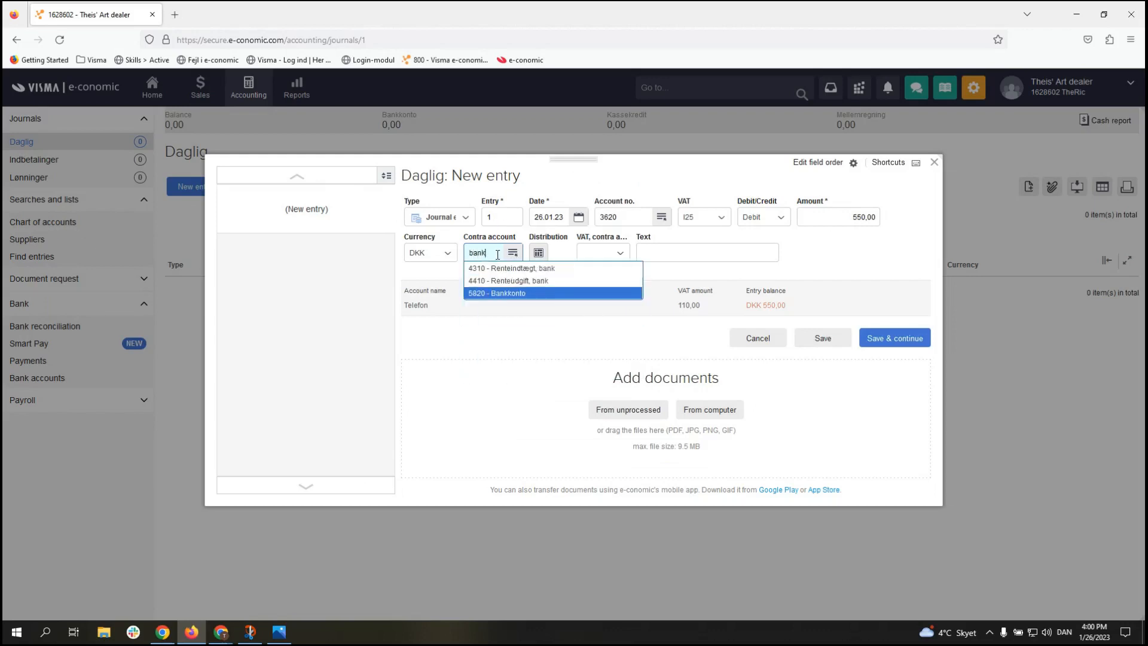
left_click(525, 294)
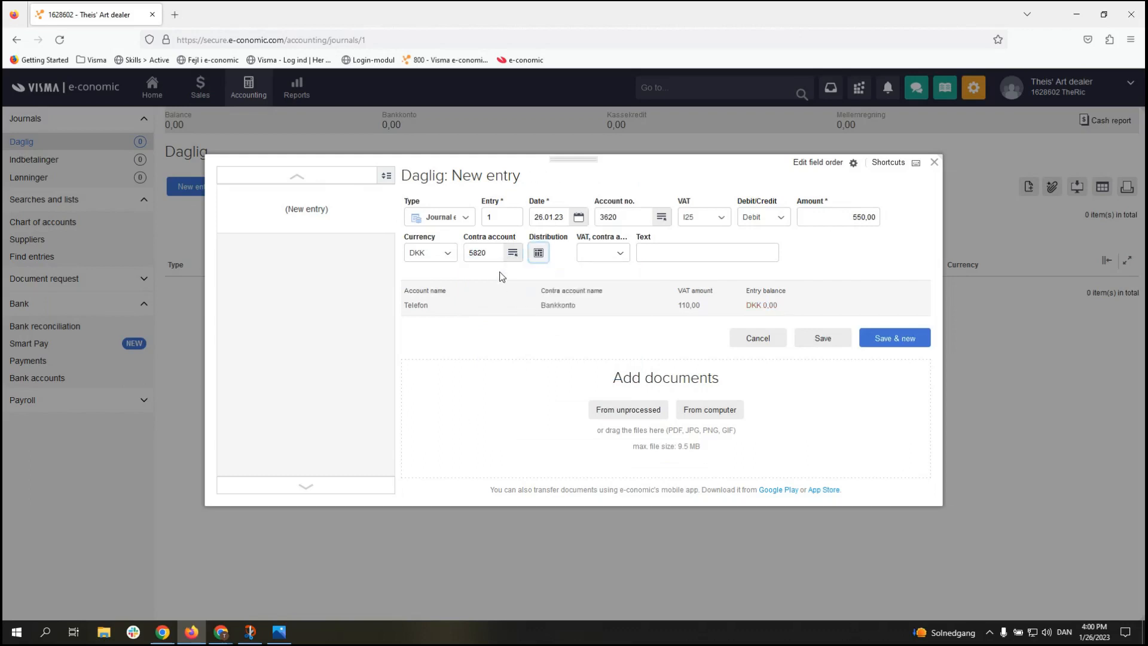
left_click(665, 252)
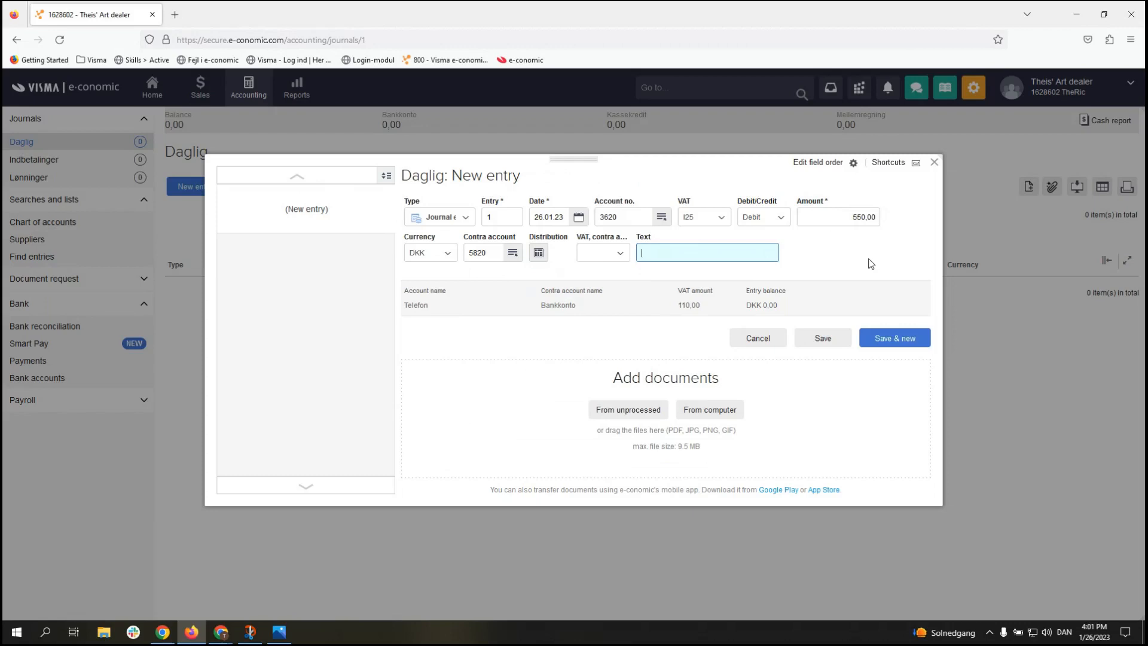
Step: Enter 'Phone bill' as the entry text and save it with Save & new
type("Phone bill")
left_click(862, 258)
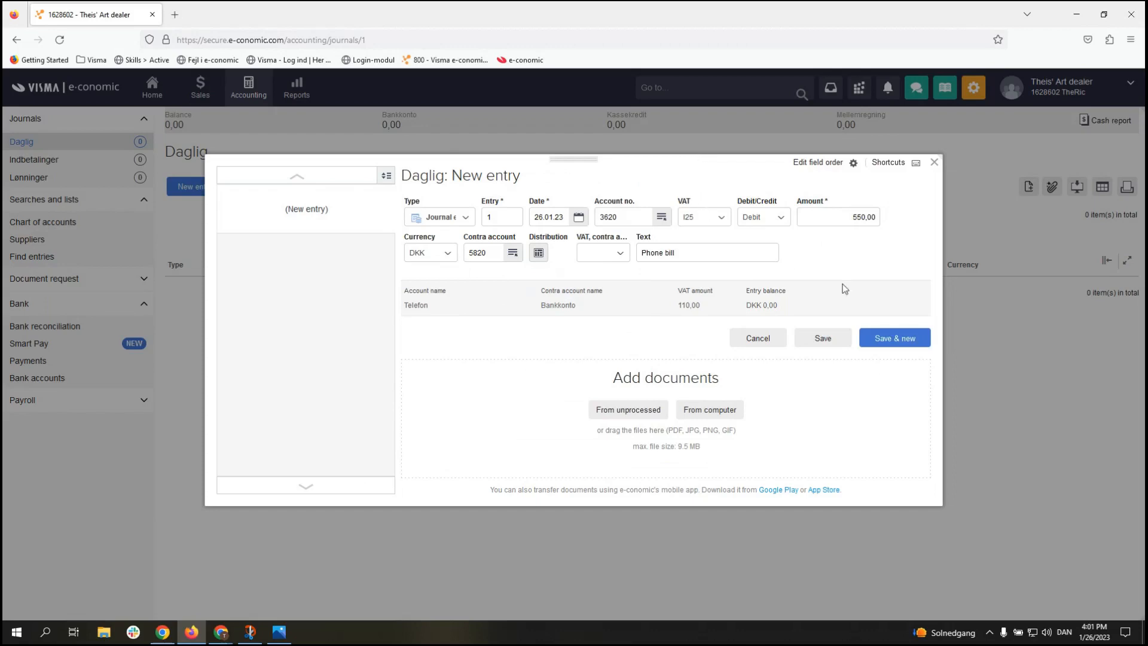
left_click(886, 339)
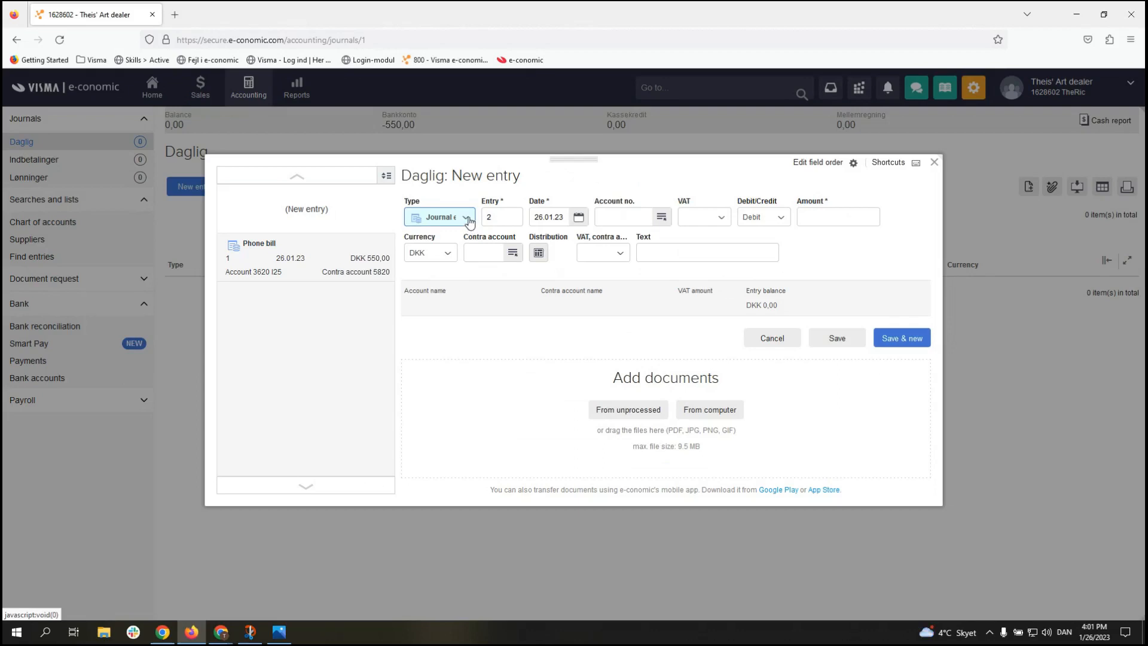
Step: Make the new entry a Supplier invoice with entry number 2
left_click(468, 219)
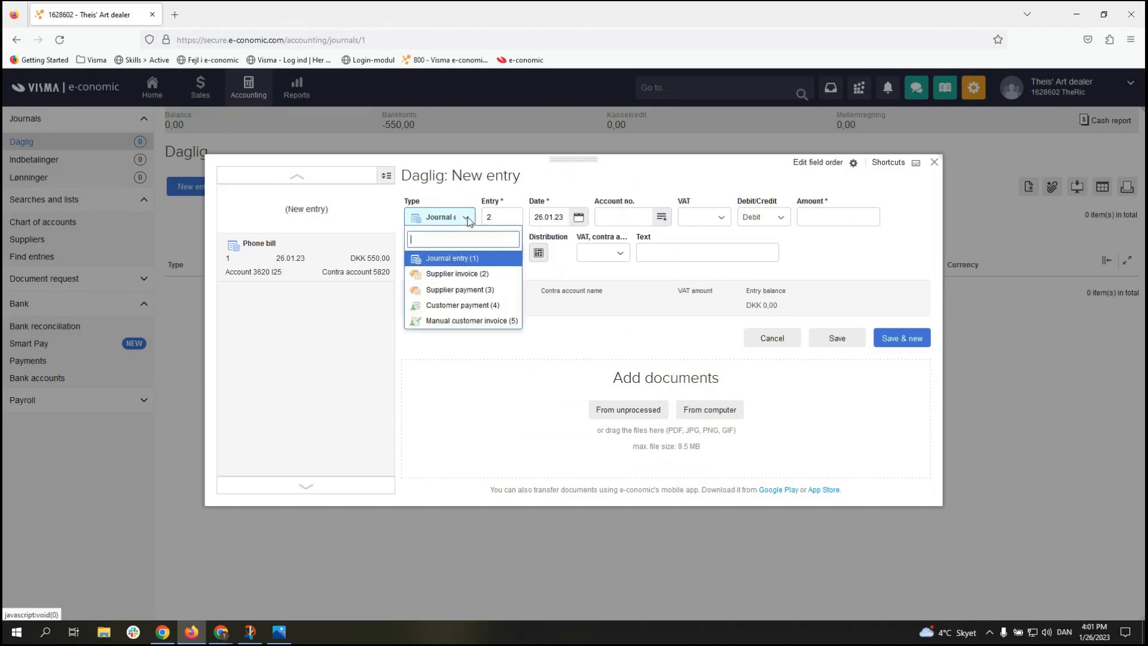
left_click(490, 275)
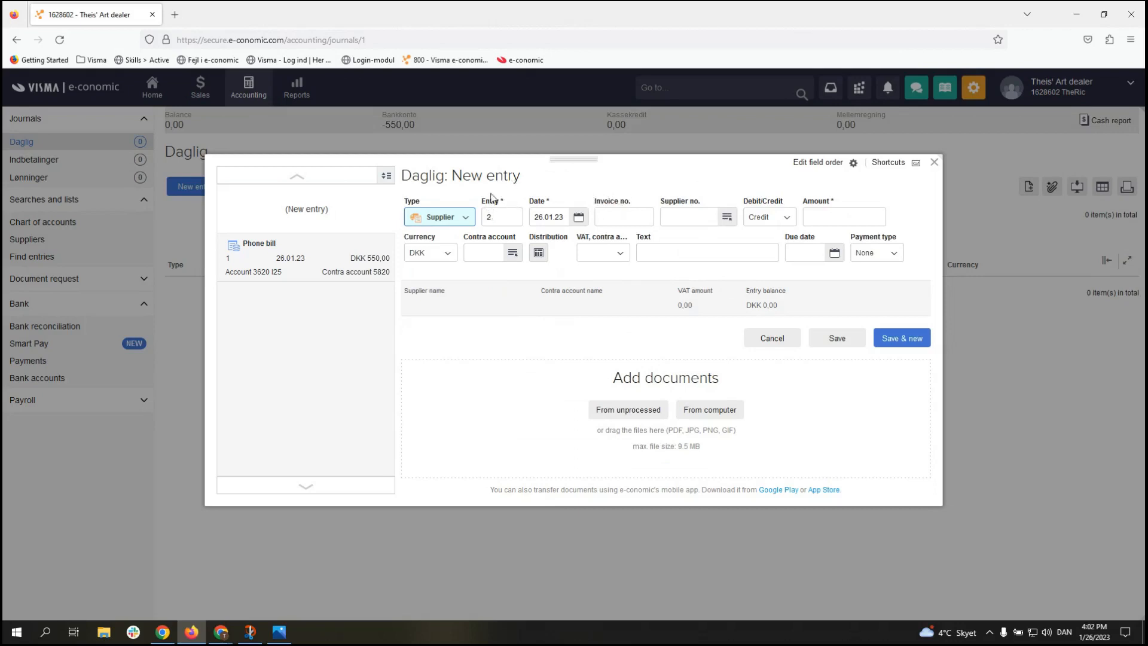
left_click(489, 218)
key("BackSpace")
type("2")
Step: Enter invoice number 123 and bring up the empty Suppliers list
left_click(637, 215)
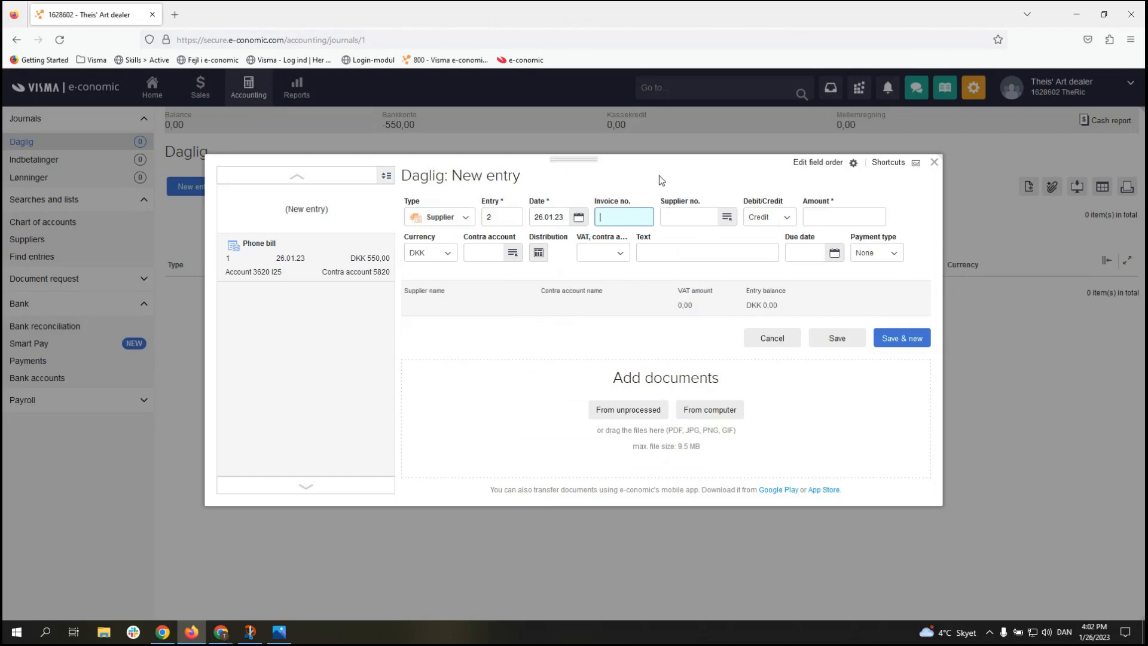
type("123")
left_click(697, 216)
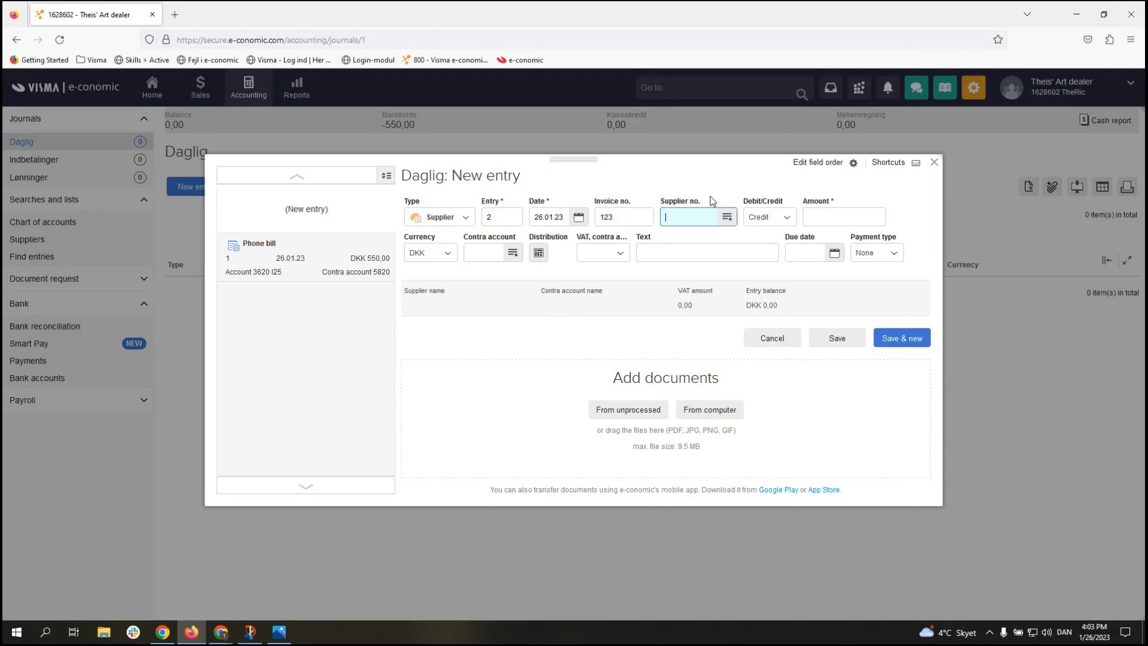
left_click(731, 219)
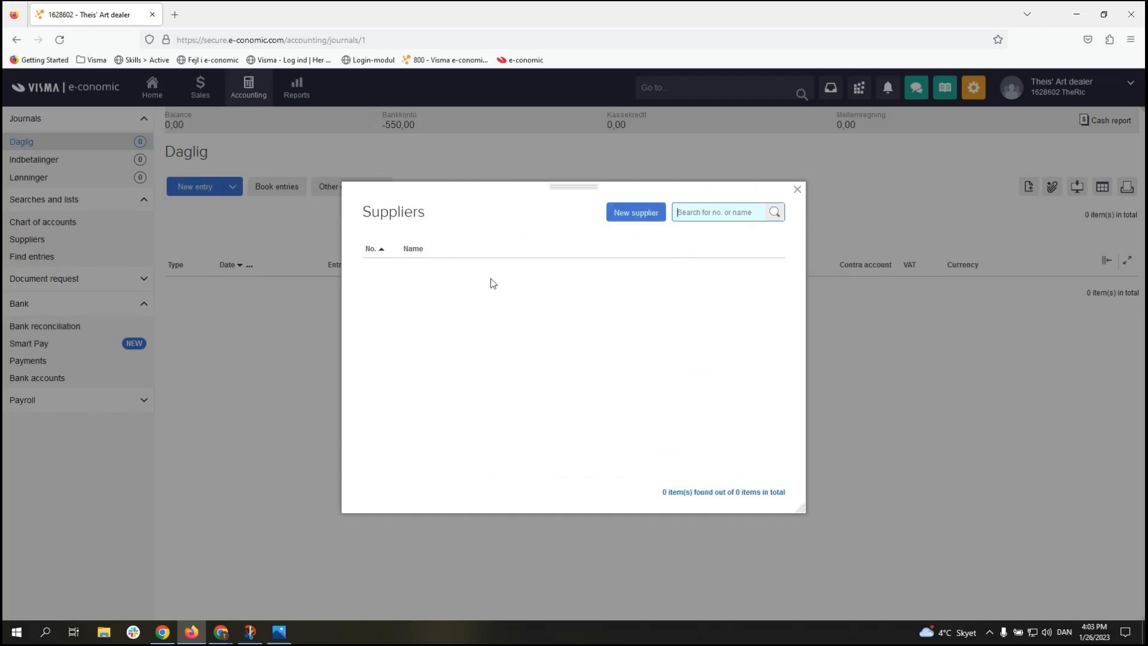
Step: Start a new supplier numbered 1 in supplier group 1
left_click(626, 220)
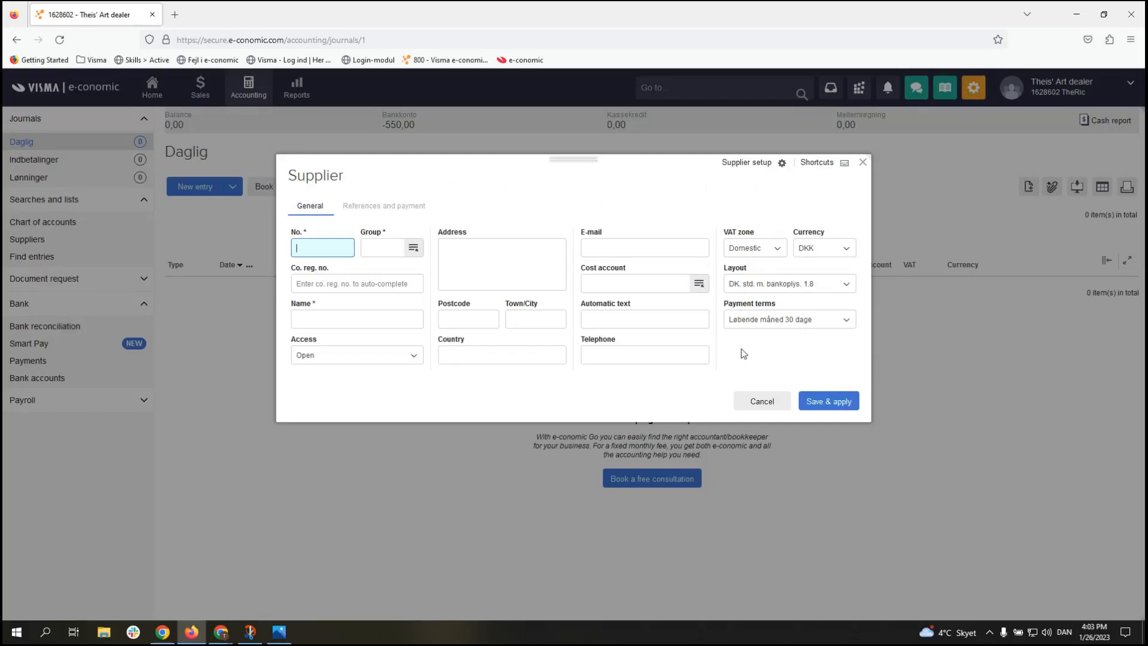
type("1")
left_click(371, 250)
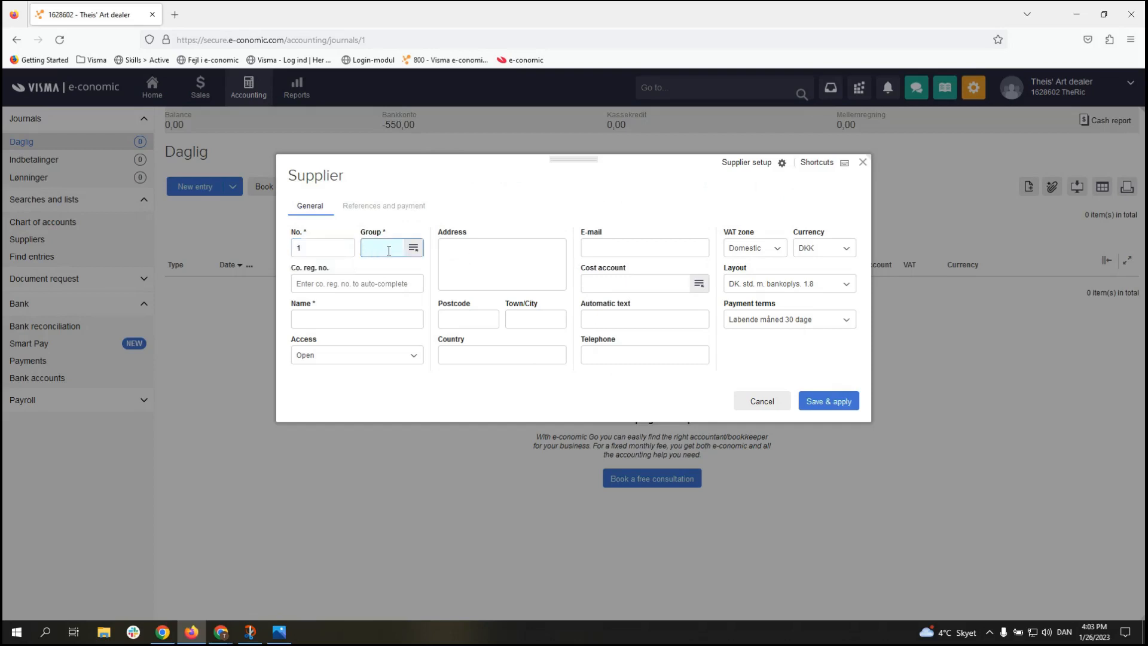
type("1")
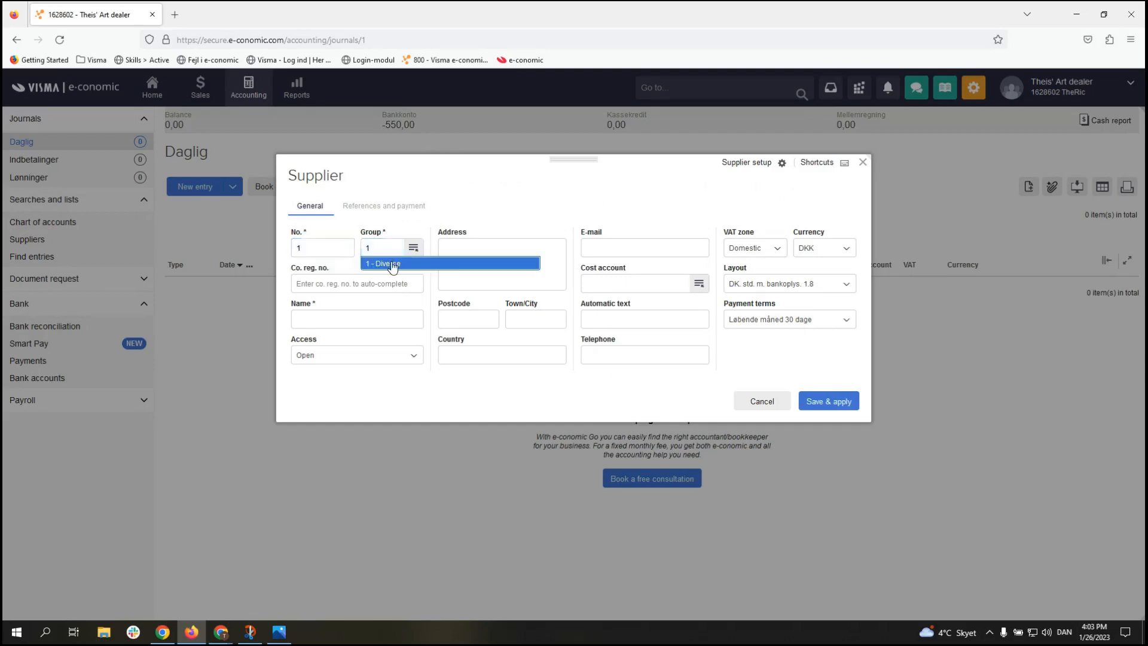
left_click(393, 264)
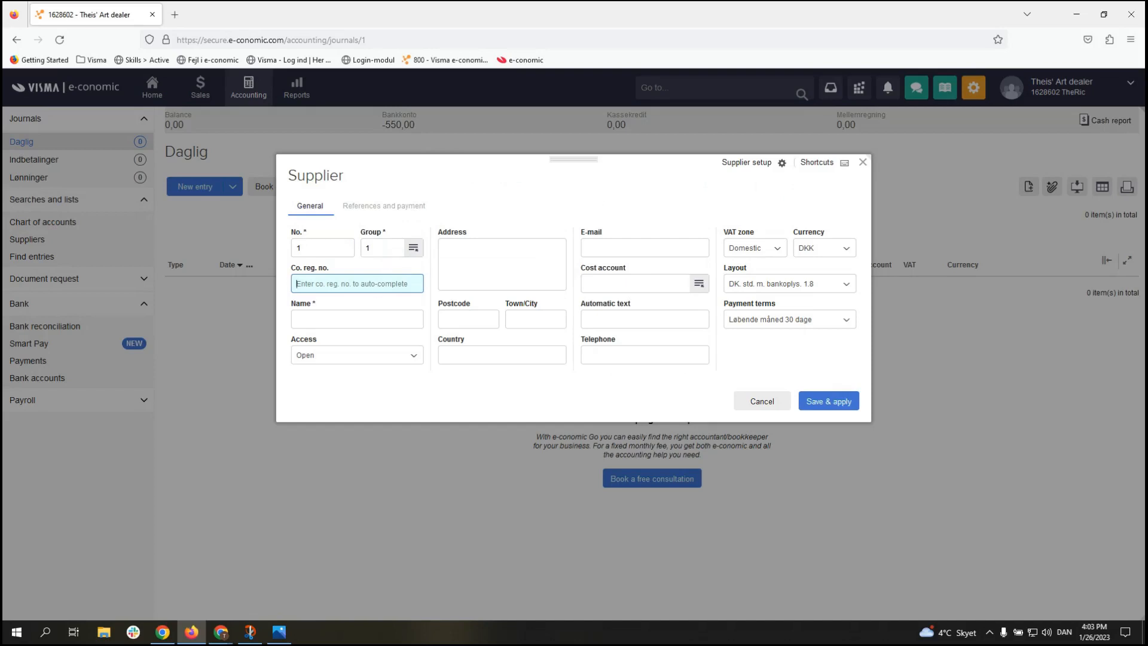
Step: Paste the supplier's company registration number to auto-fill its details, then save and apply it
key("alt+Tab")
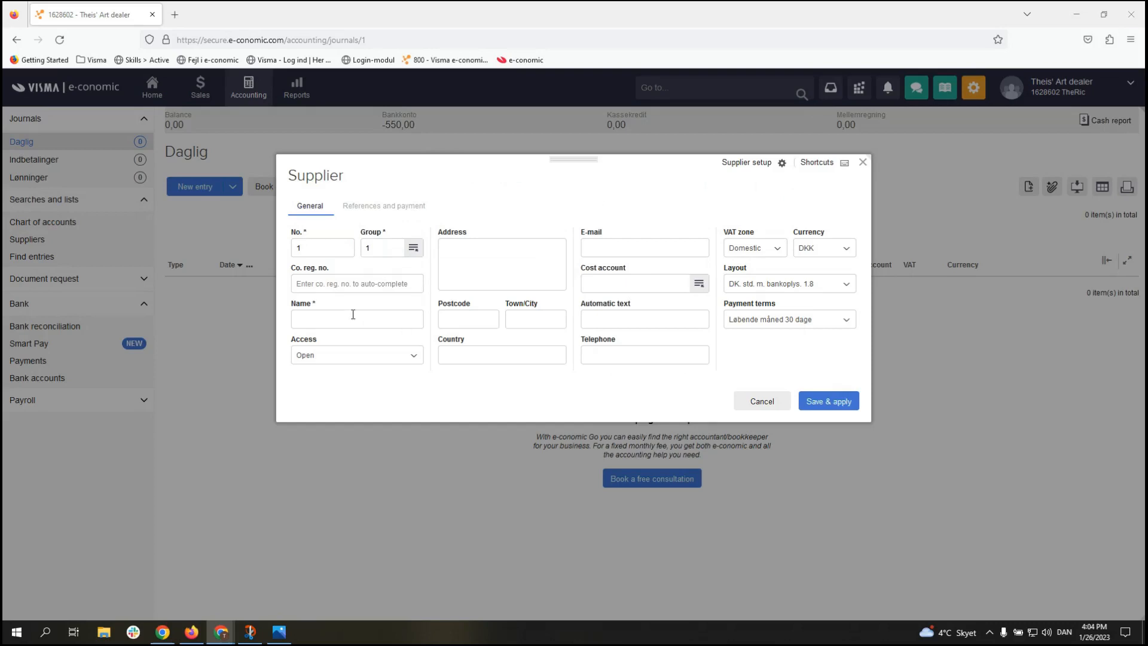
left_click(356, 284)
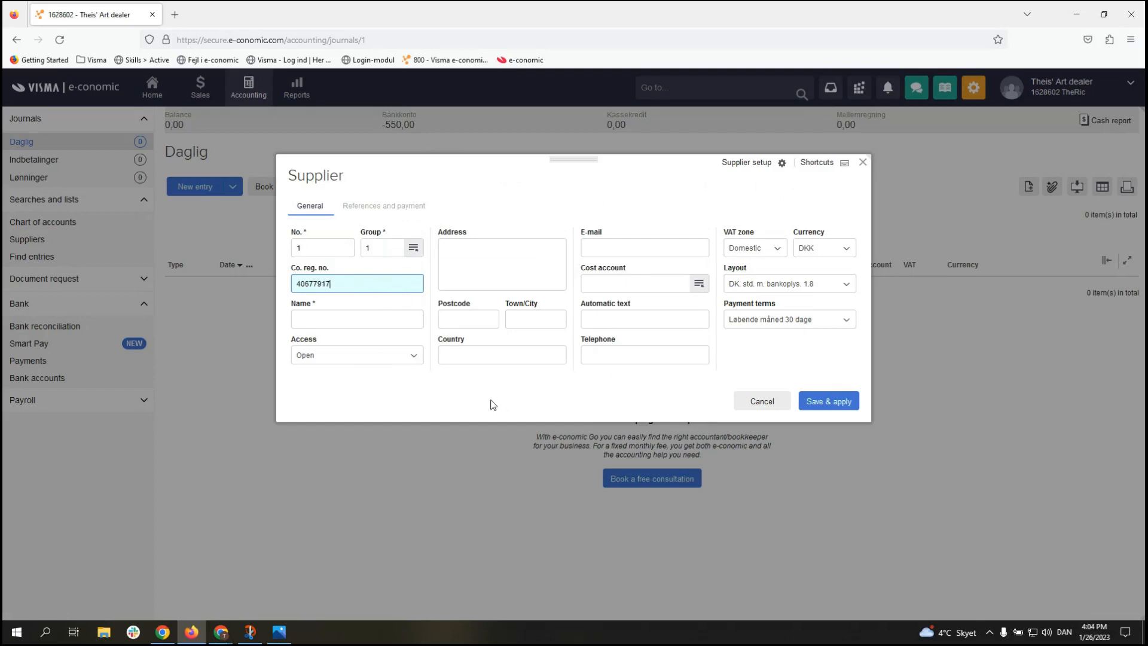
key("Tab")
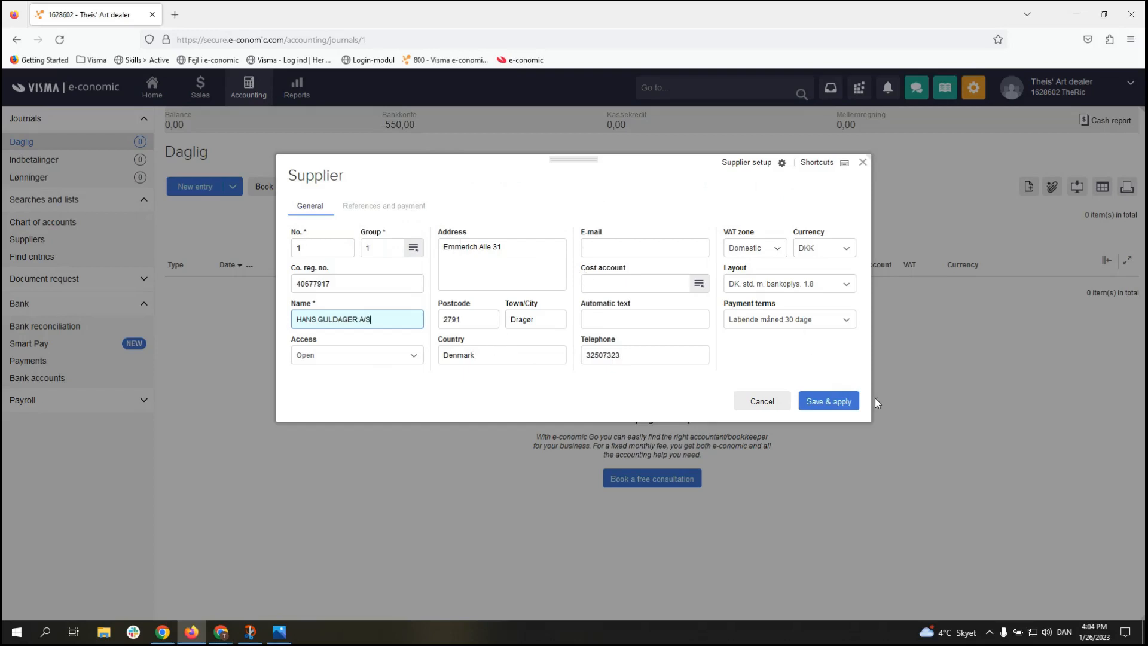
left_click(833, 405)
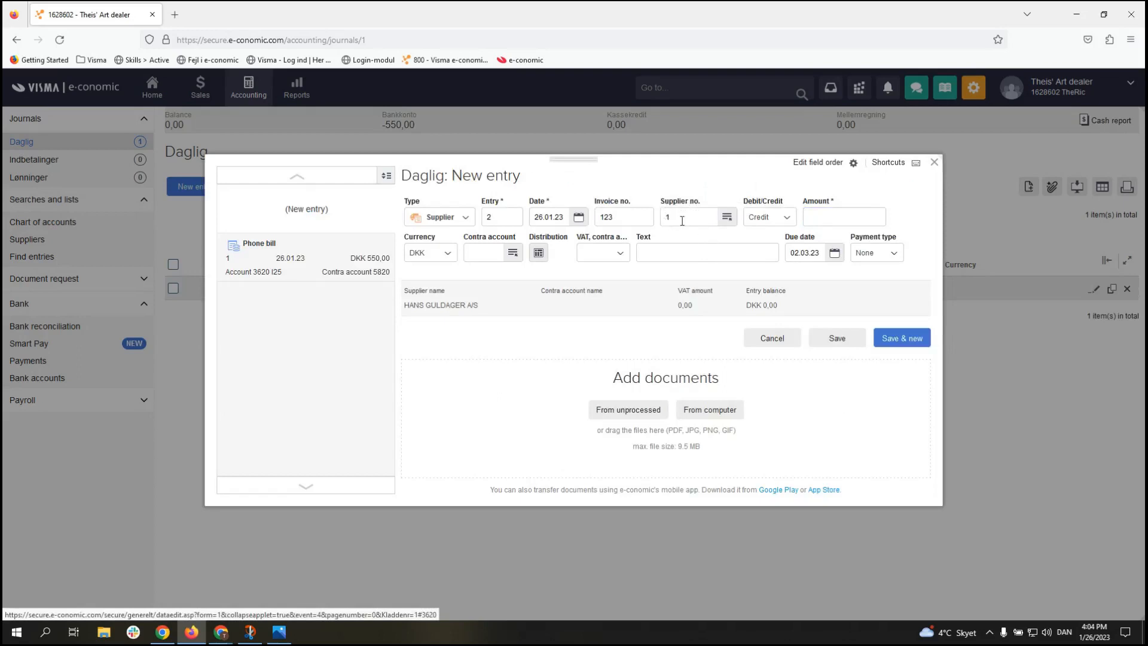
Step: Enter 5000 as entry 2's amount, leaving a balance of DKK -5.000,00
left_click(863, 217)
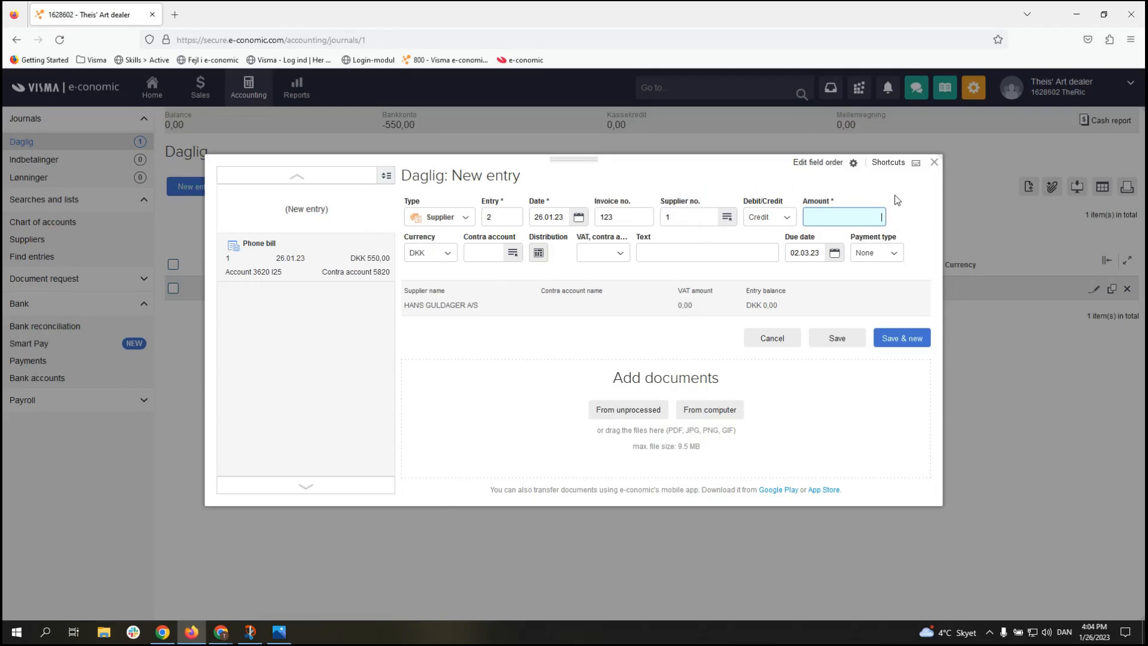
type("5000")
left_click(527, 293)
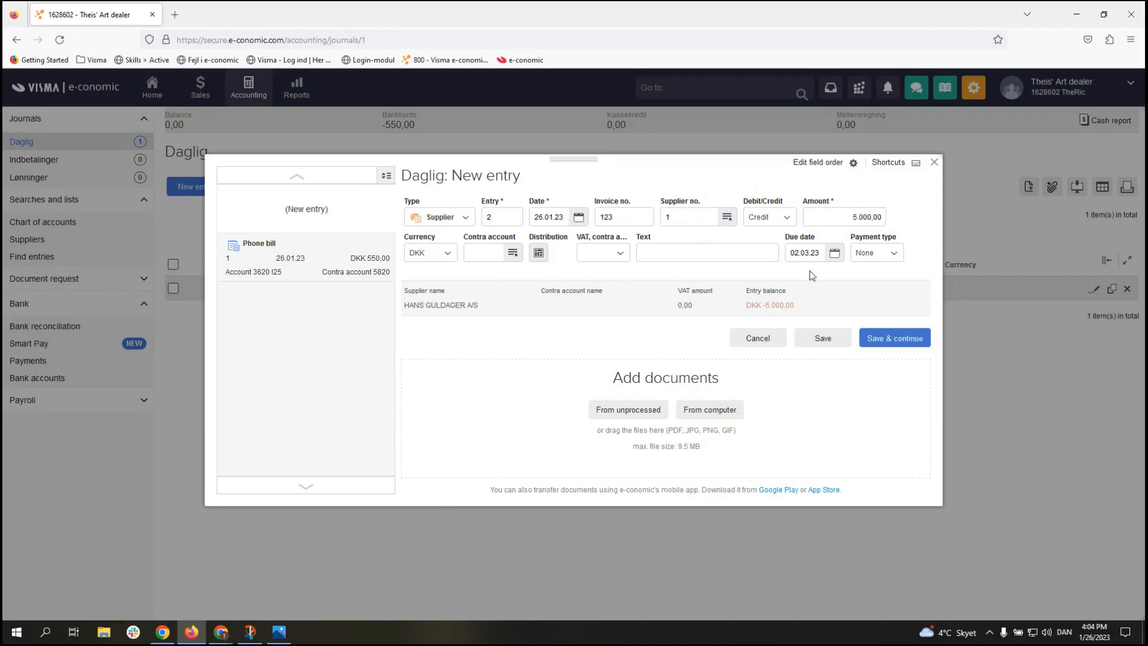
left_click(491, 252)
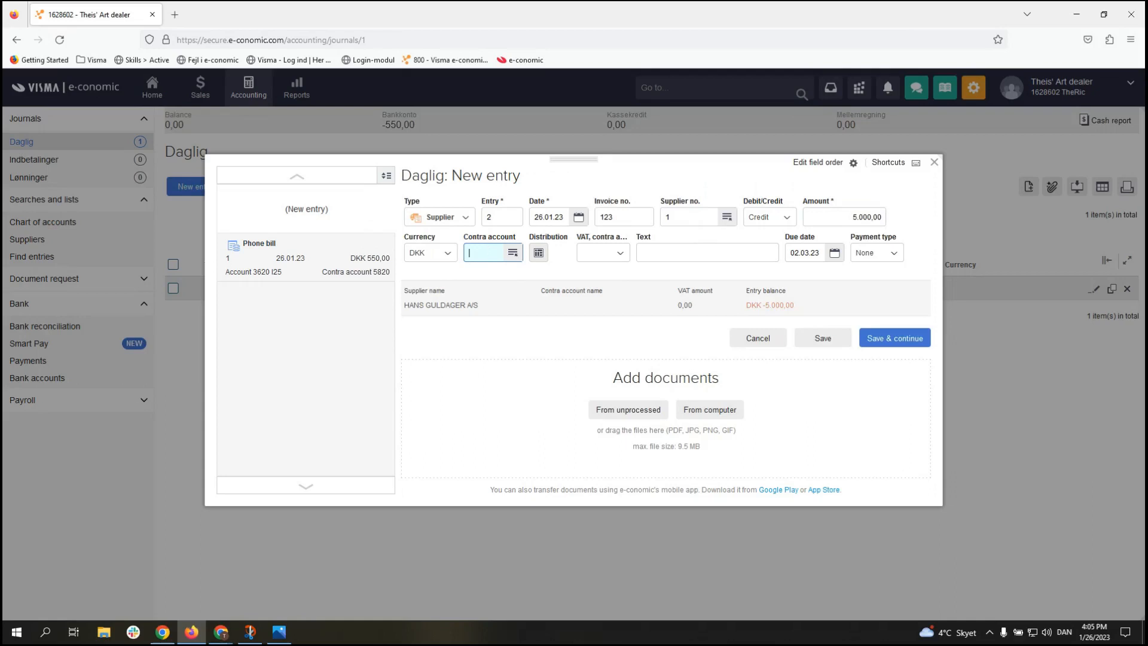
key("alt+Tab")
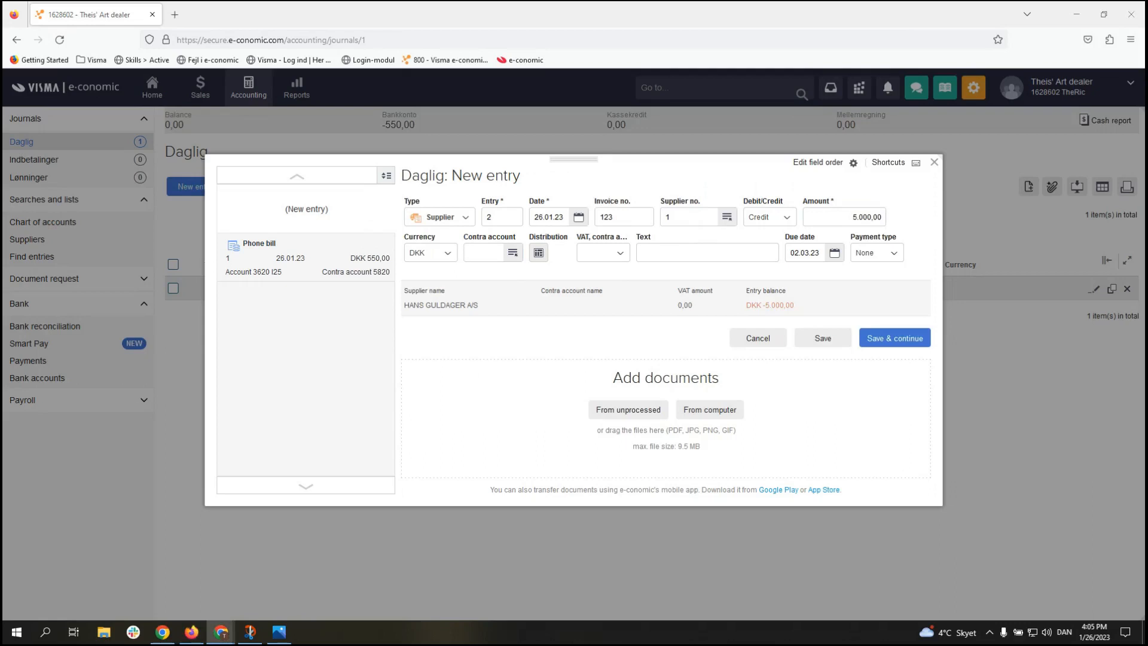
left_click(487, 256)
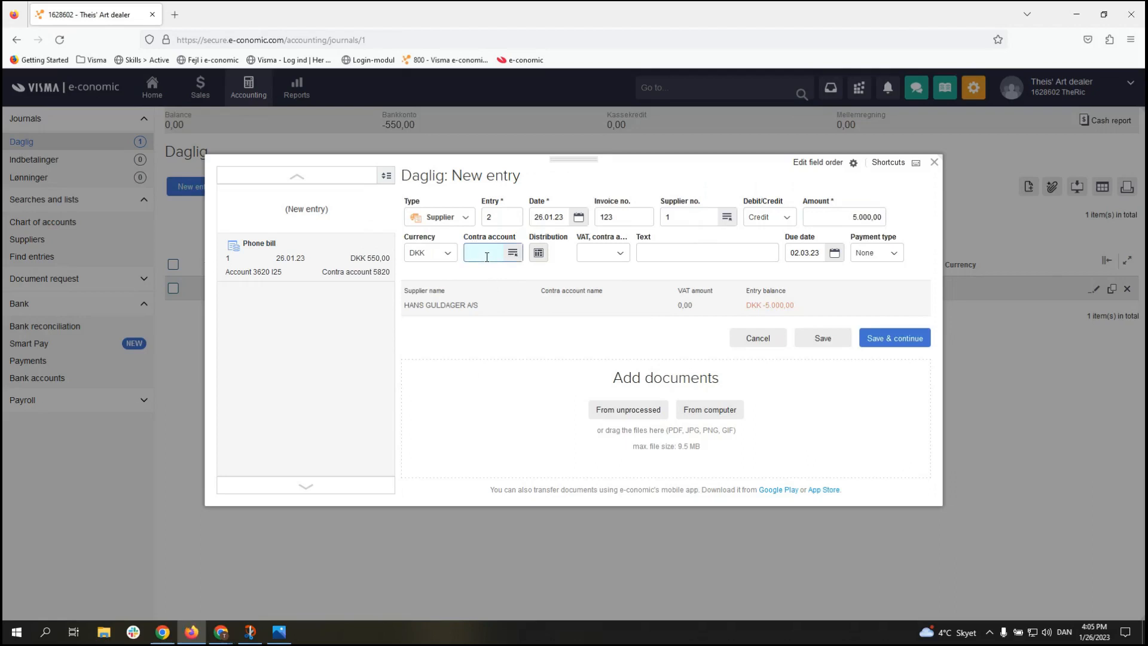
Step: Set contra account 1310 Direkte omkostninger m/moms and the text 'Supplier invoice'
type("omk")
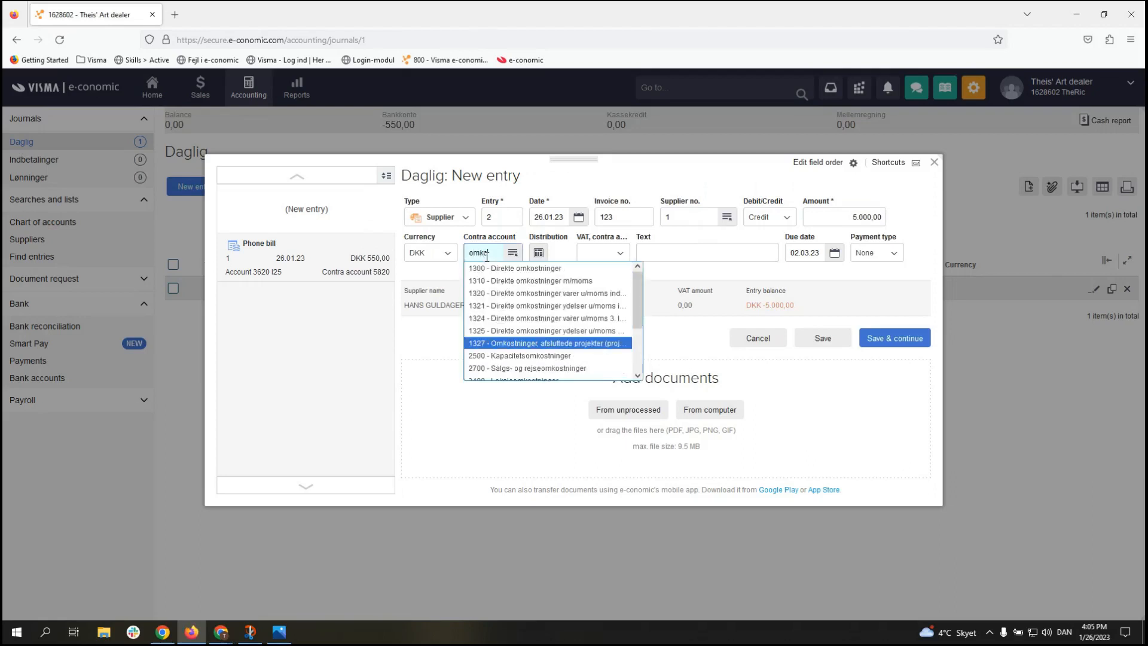
type("o")
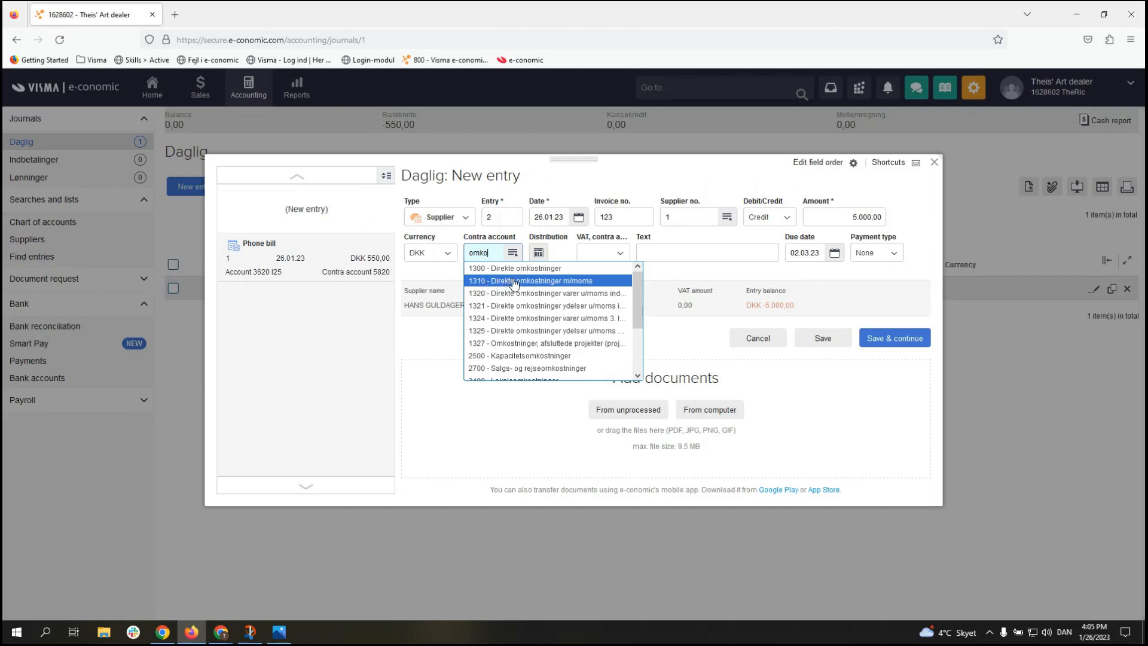
left_click(565, 281)
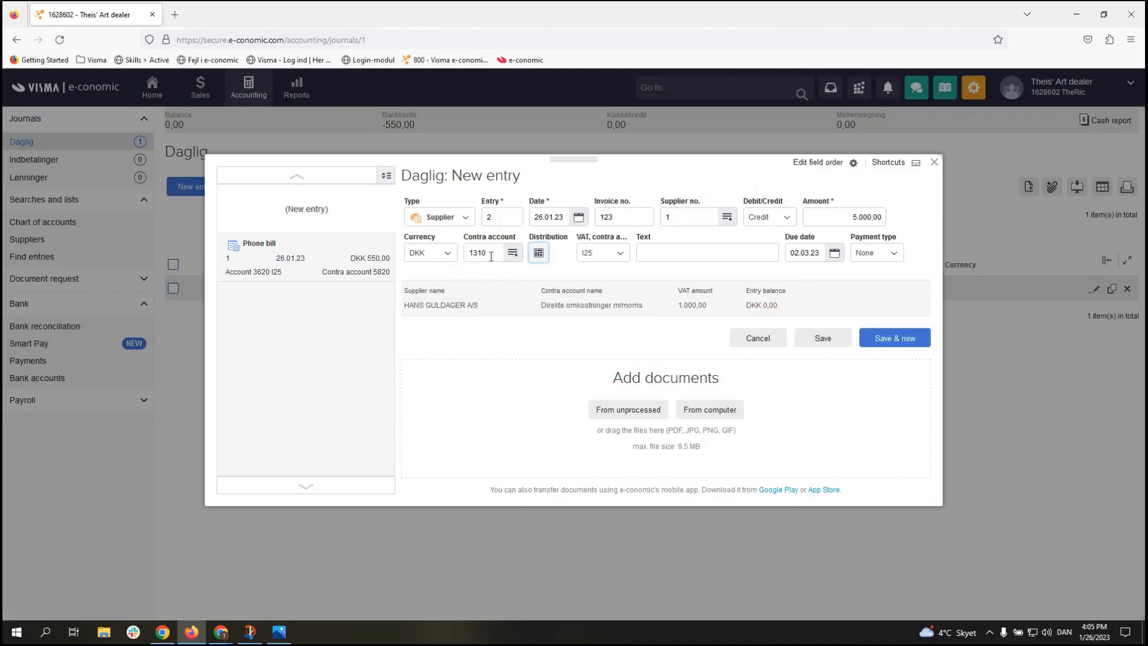
left_click(658, 252)
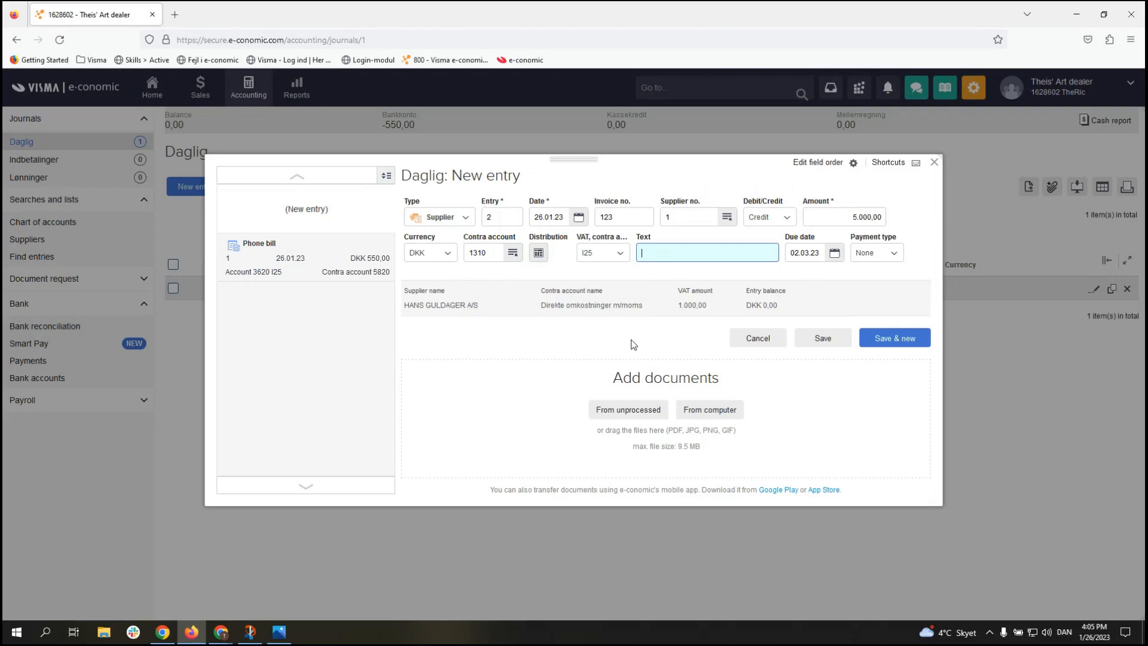
type("Supplier invoice")
Step: Save the supplier invoice and make the new entry 3 a Supplier payment
left_click(880, 340)
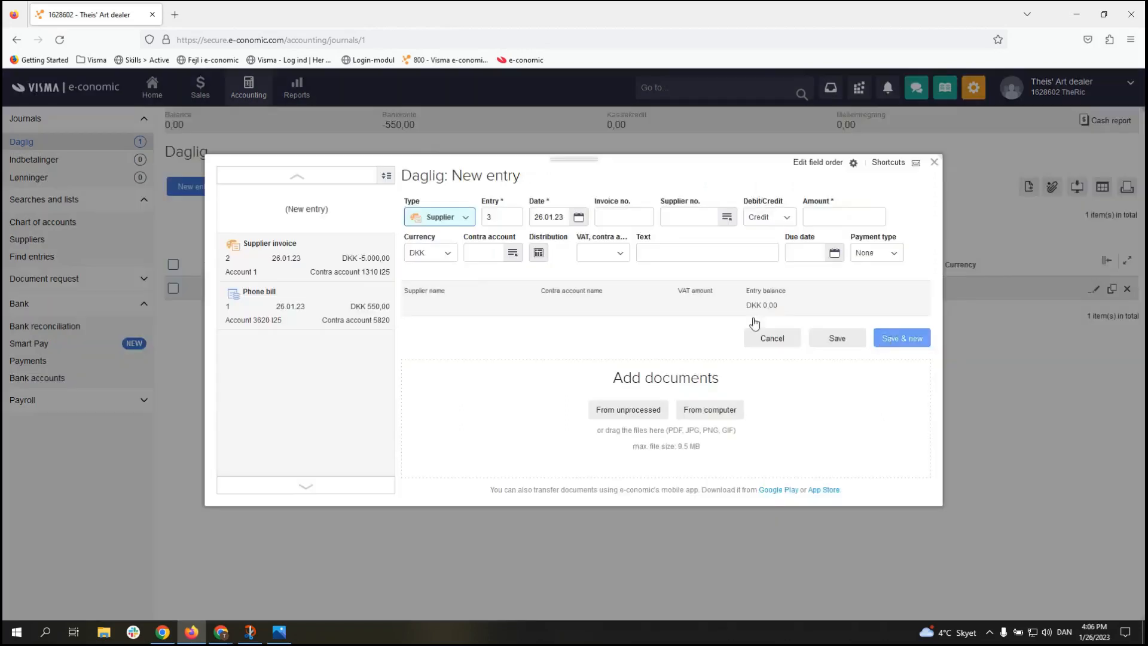
left_click(469, 218)
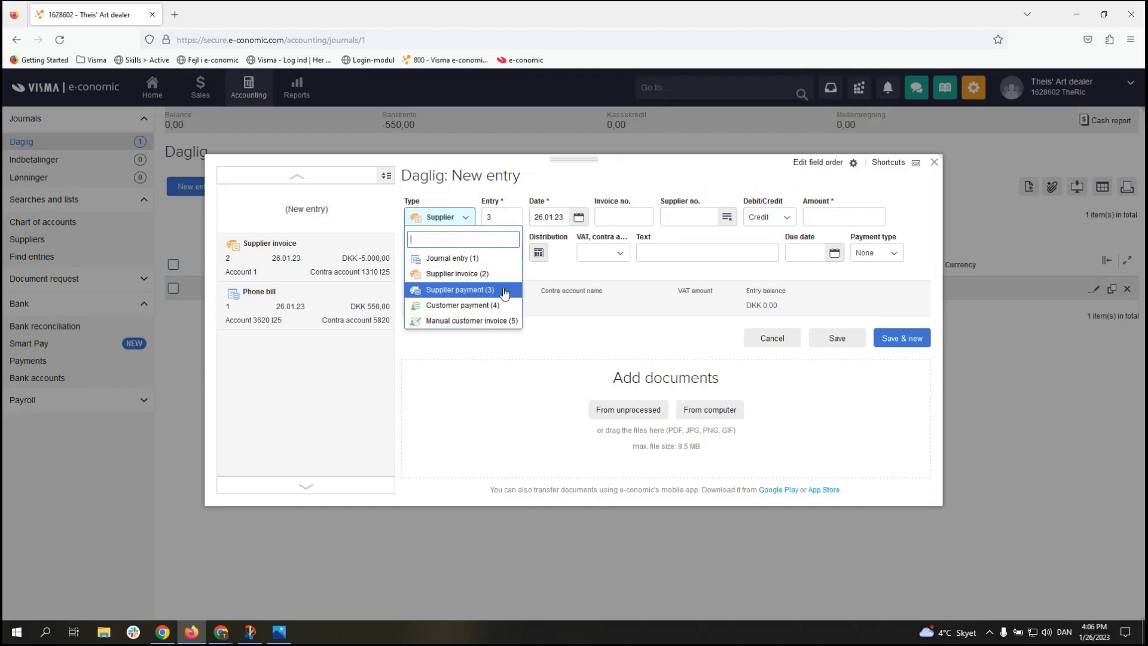
left_click(474, 292)
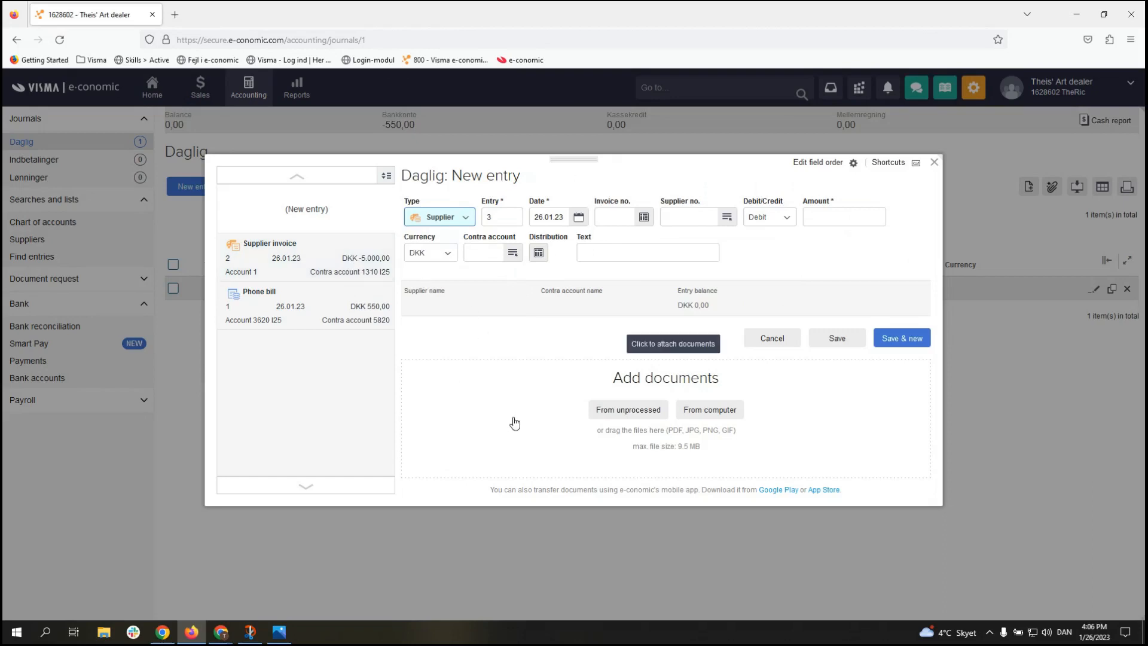
left_click(464, 219)
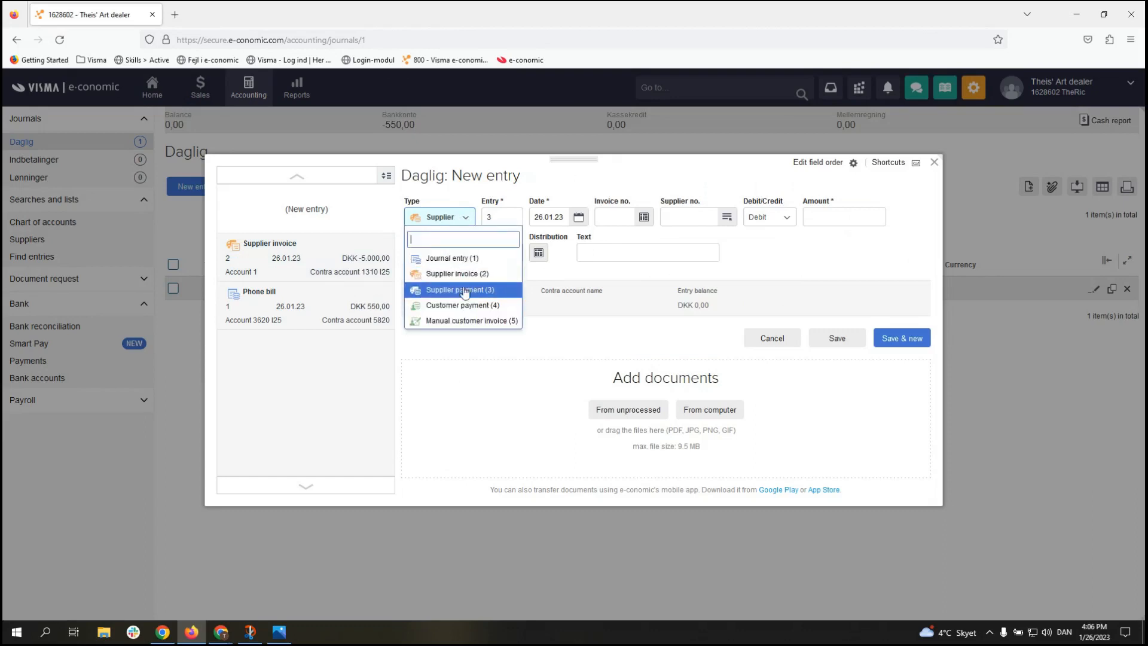
left_click(500, 292)
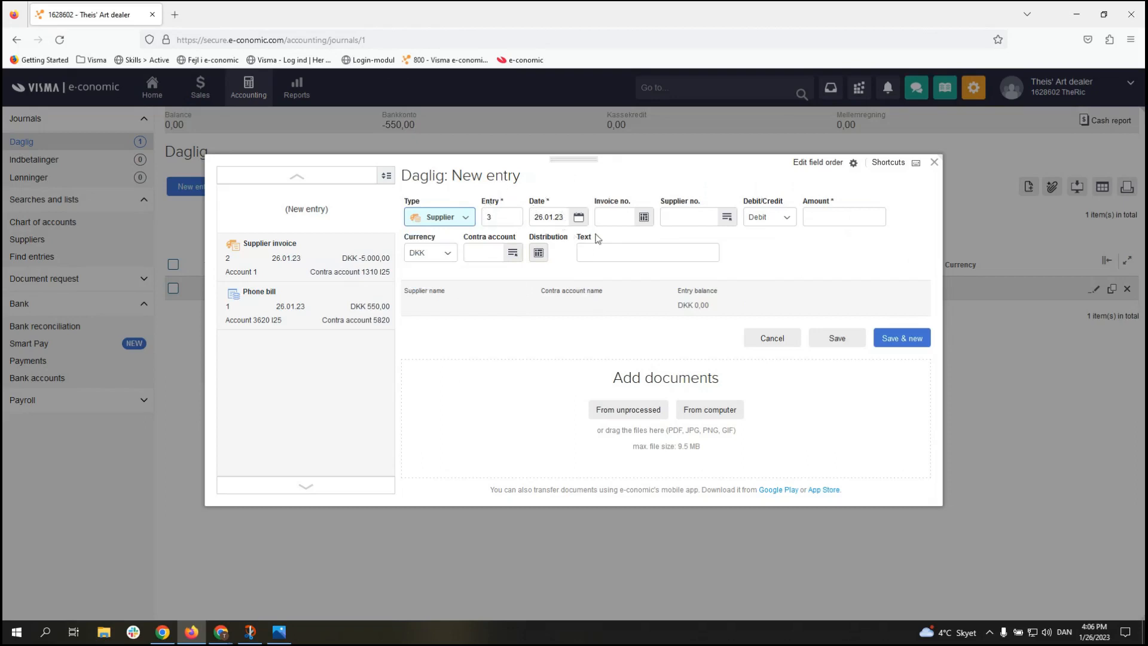
Step: Fill in invoice 123, supplier 1 and contra account 5820 Bankkonto
left_click(613, 224)
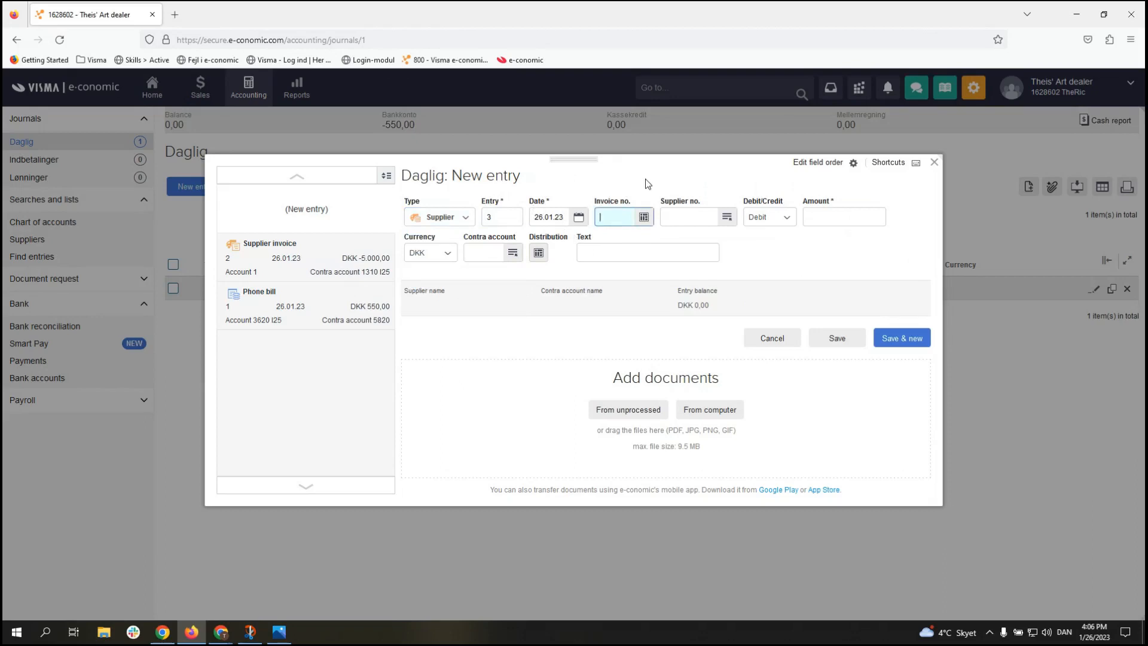
type("123")
key("Tab")
type("1")
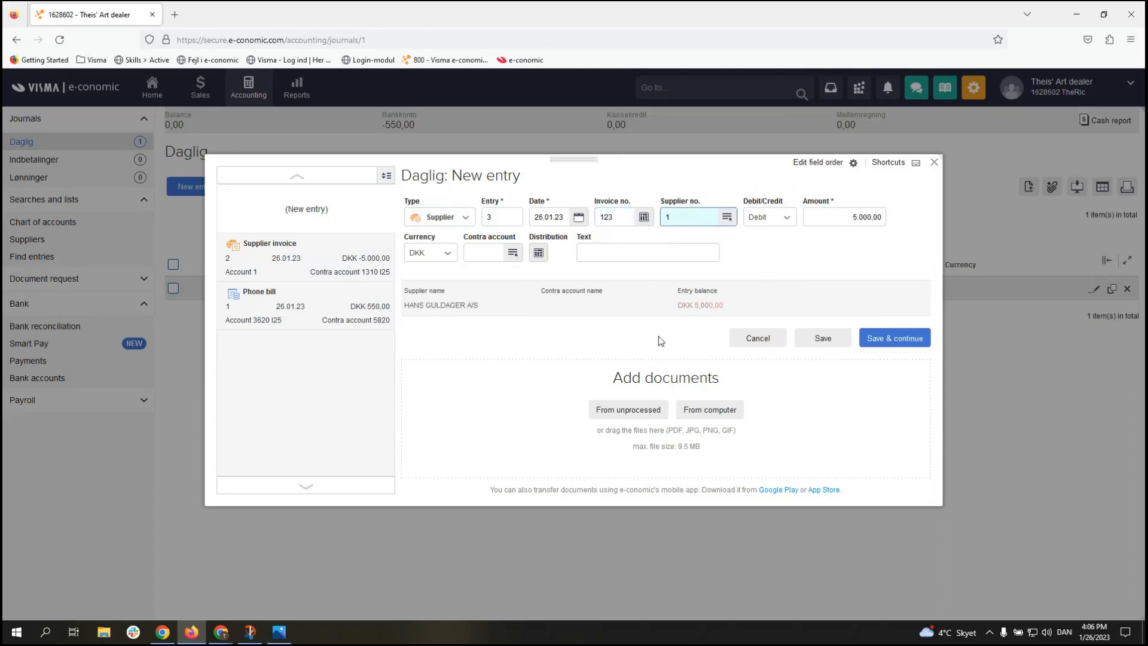
left_click(476, 256)
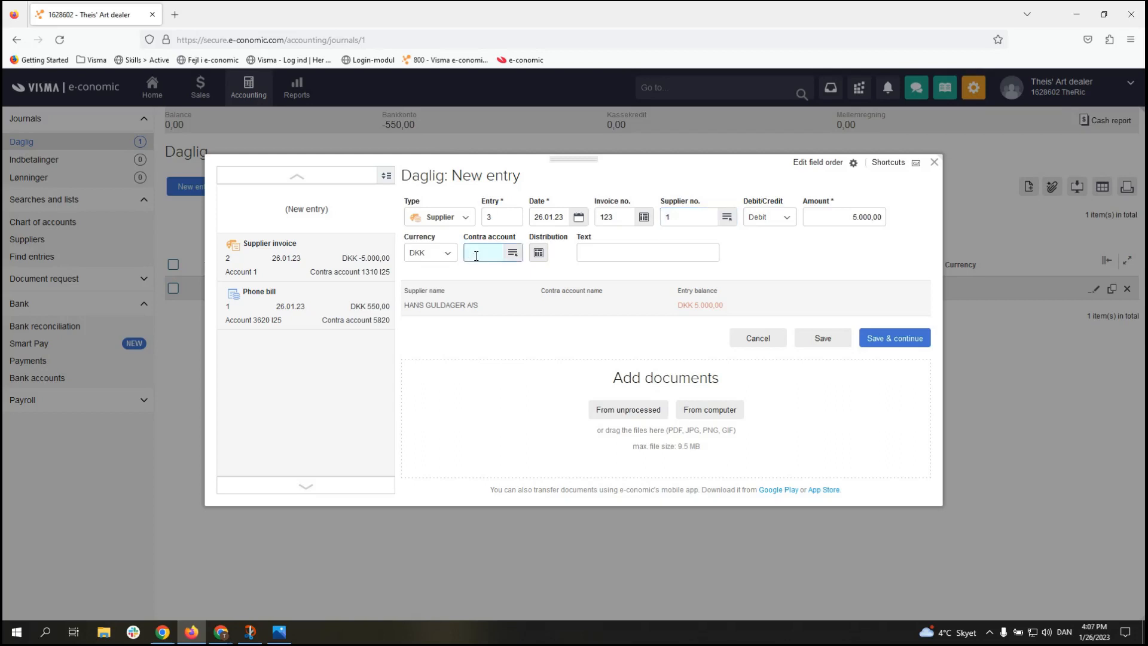
type("5820")
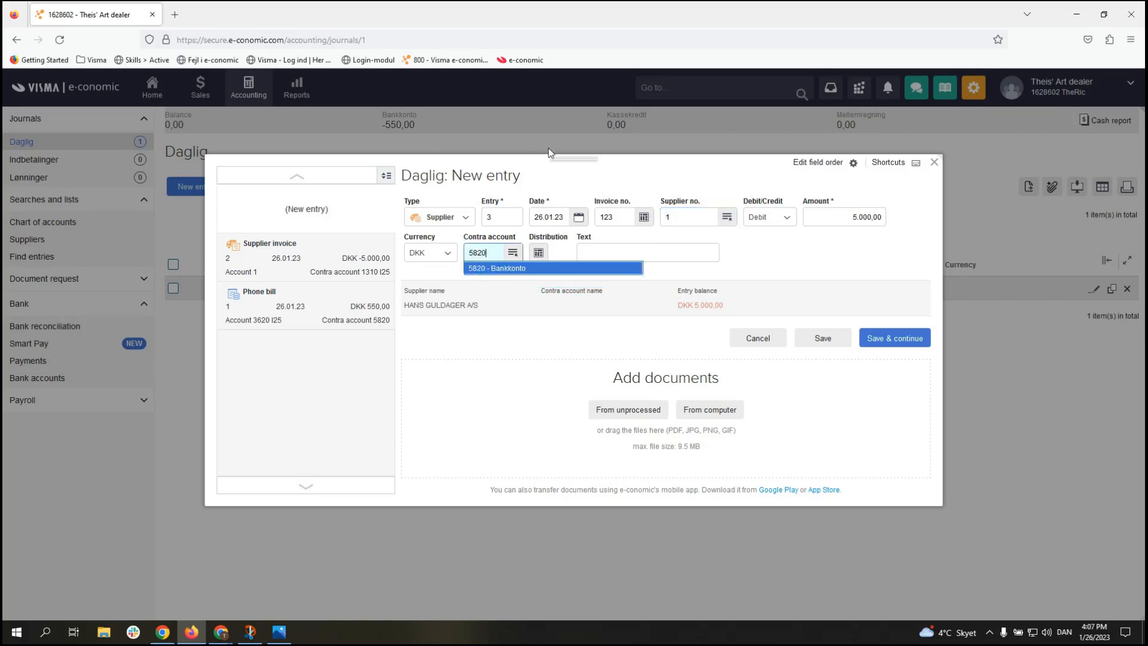
left_click(498, 272)
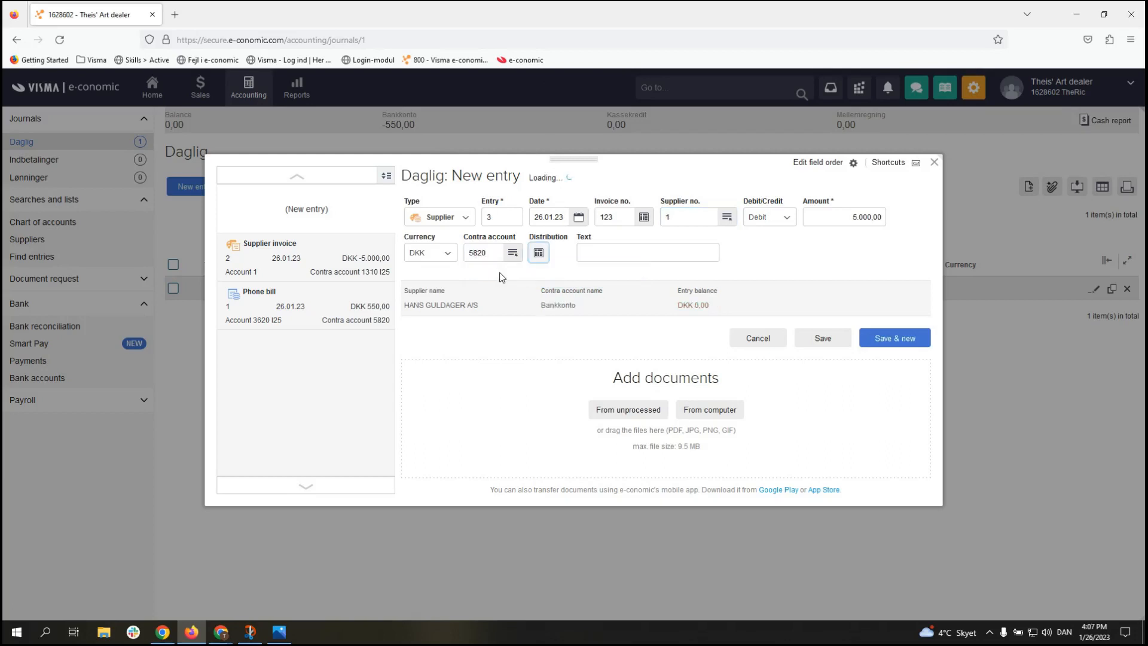
left_click(658, 253)
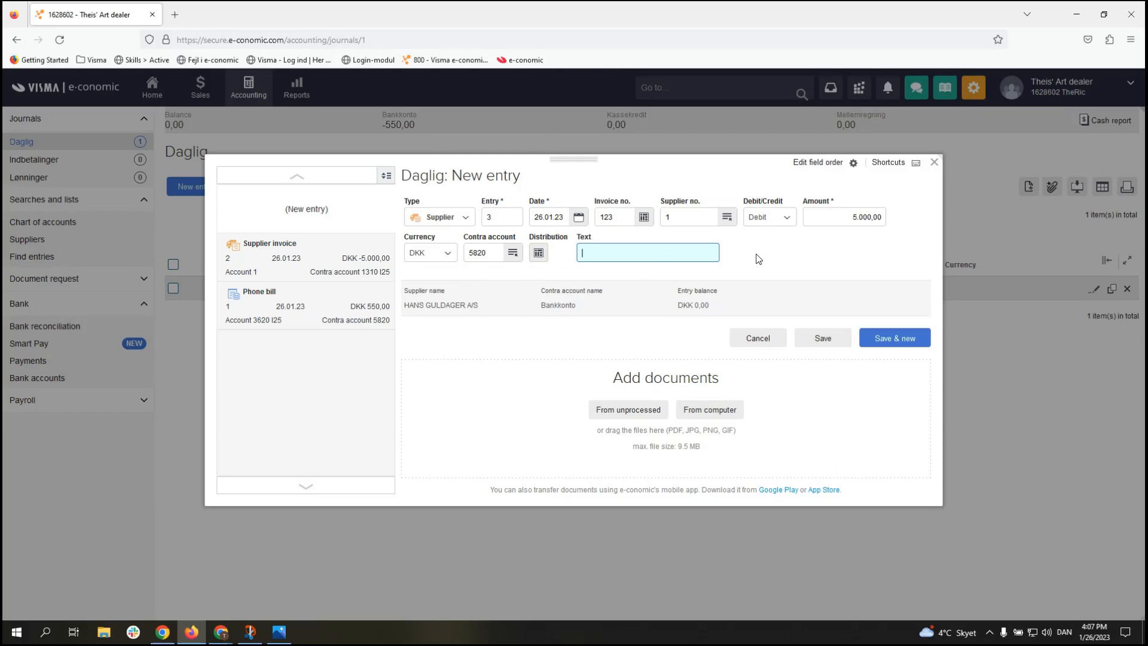
Step: Enter the text 'Supplier payment' and save the entry with Save & new
type("Supl")
key("BackSpace")
type("plier")
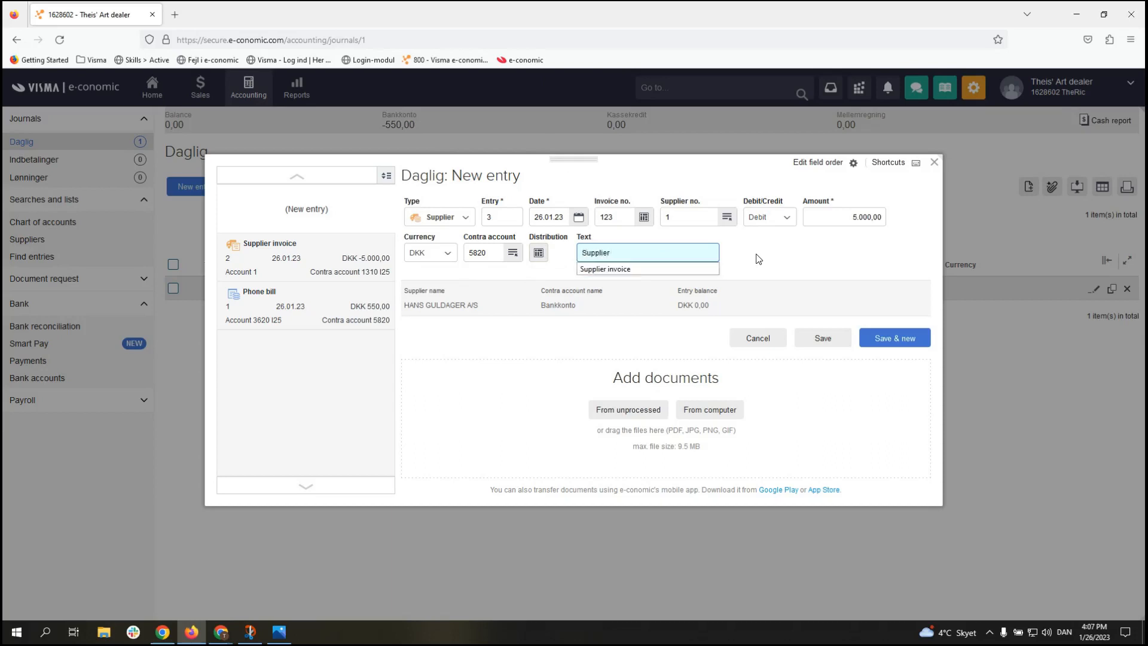
type(" payement")
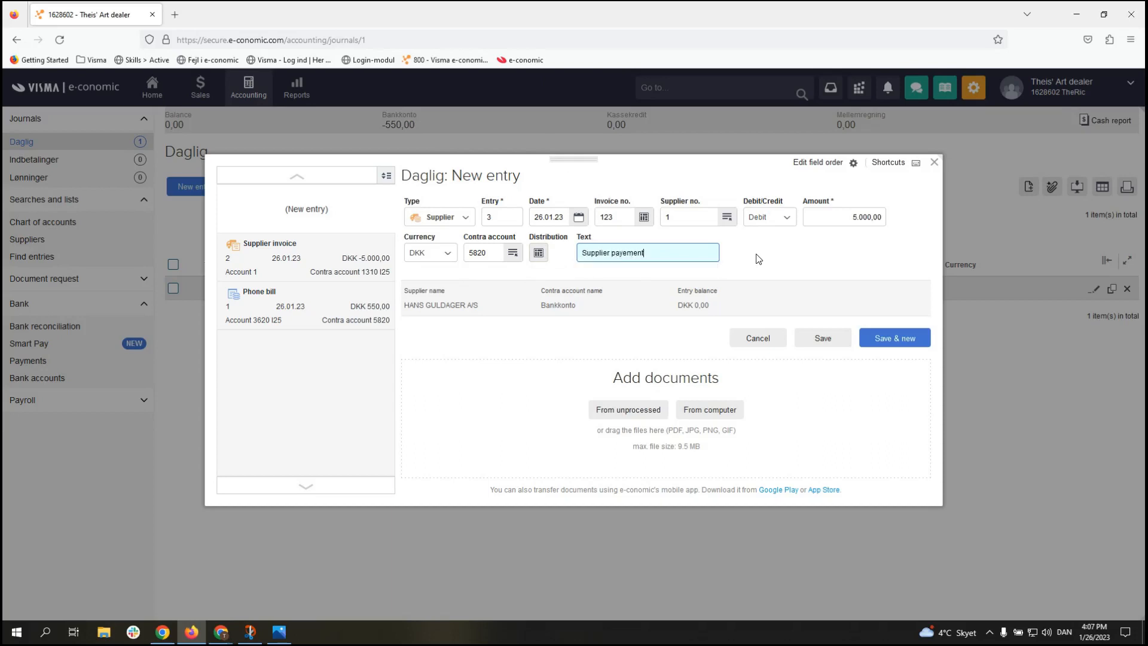
key("BackSpace")
key("BackSpace")
key("BackSpace")
key("BackSpace")
key("BackSpace")
type("ment")
left_click(755, 254)
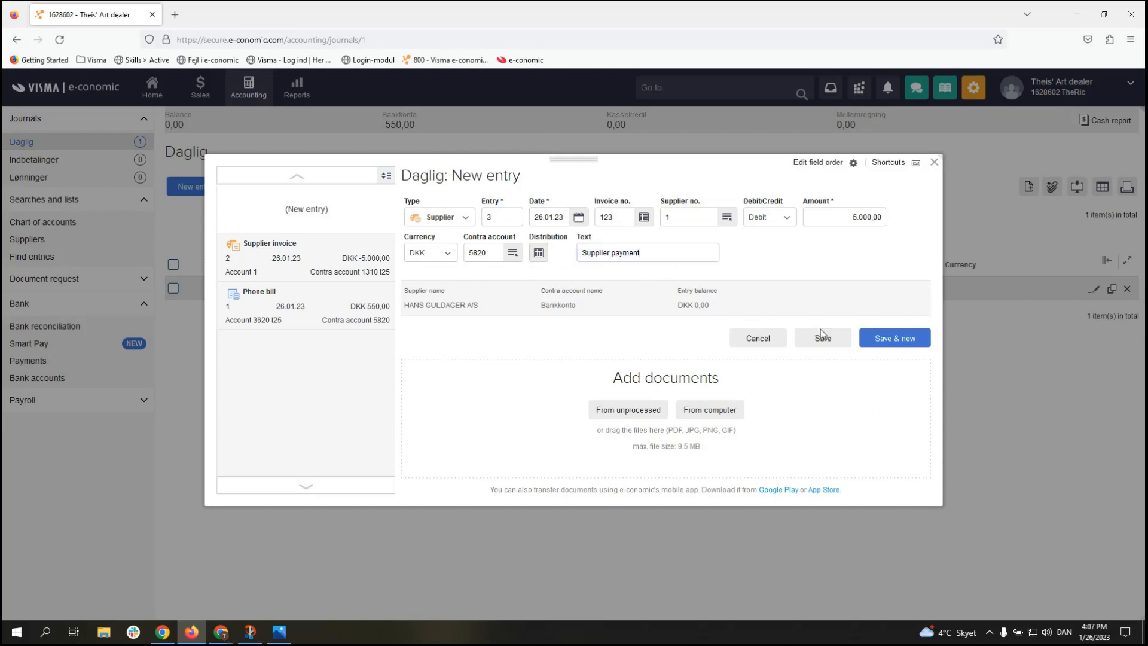
left_click(894, 338)
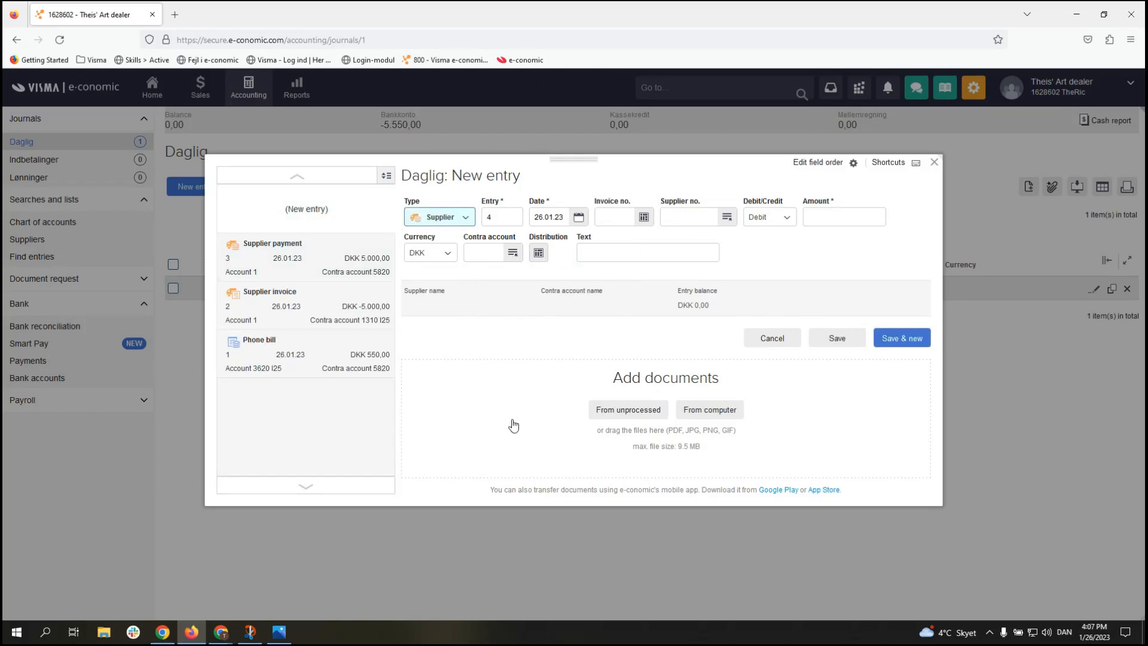
Step: Make entry 4 a Customer payment for invoice 10002, auto-filling customer 1
left_click(466, 223)
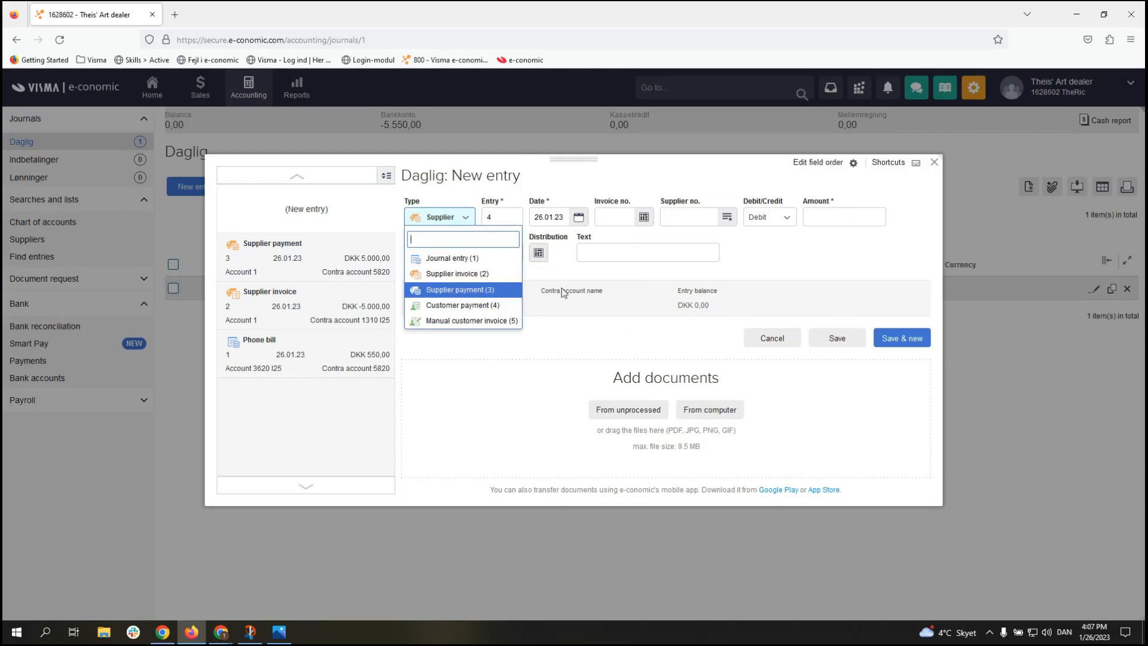
left_click(443, 306)
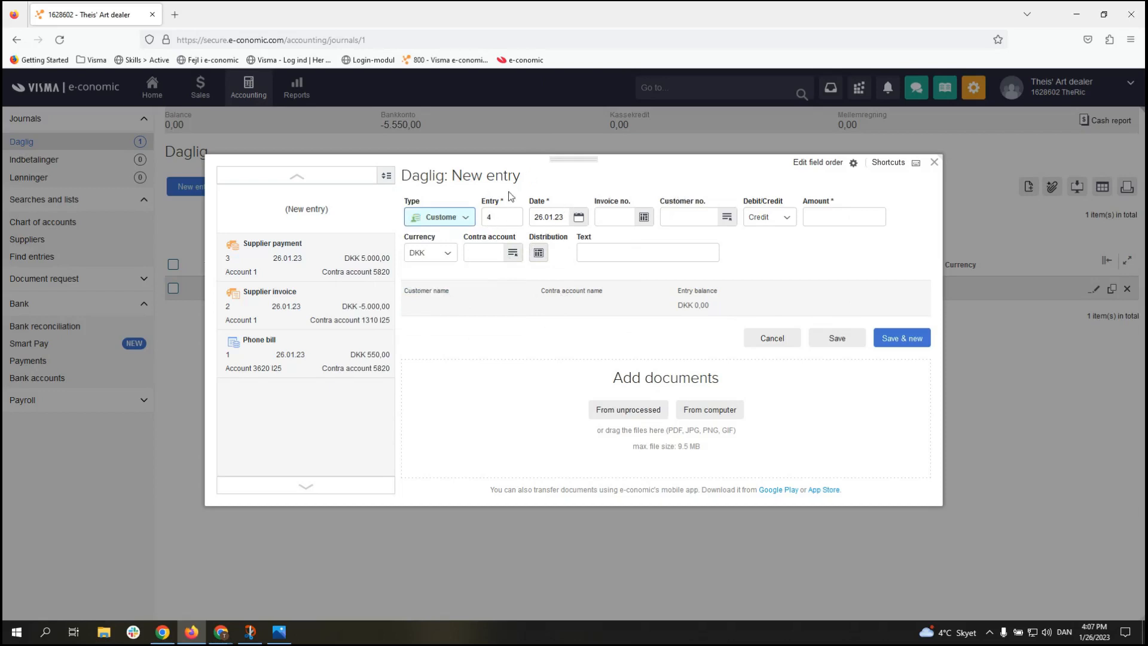
left_click(620, 216)
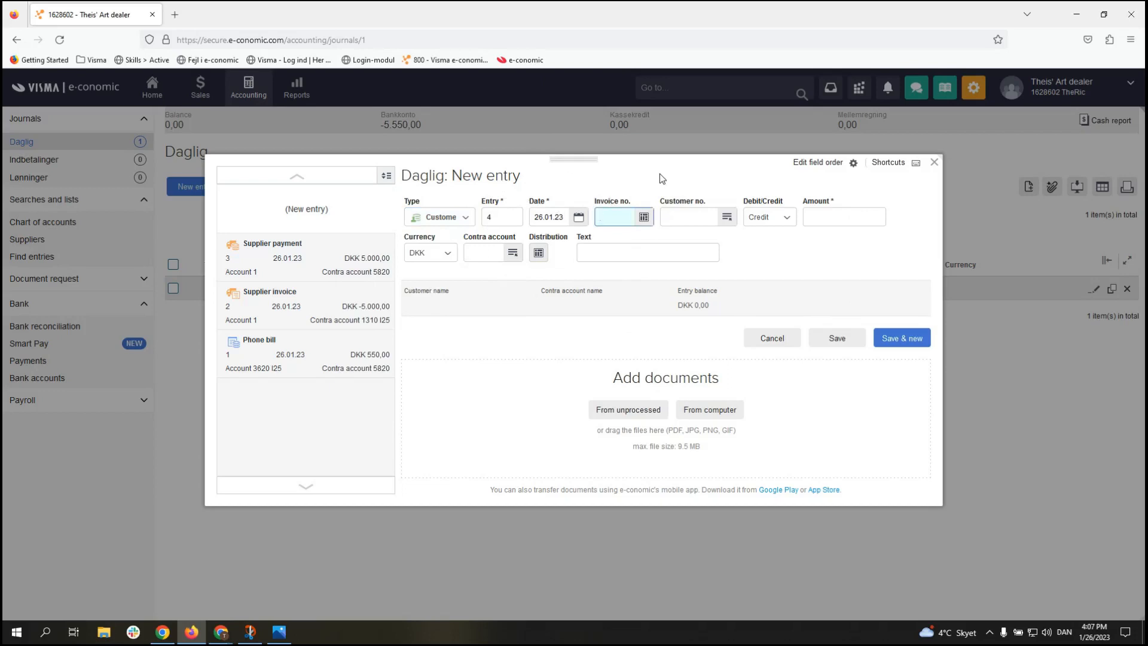
type("10002")
key("Tab")
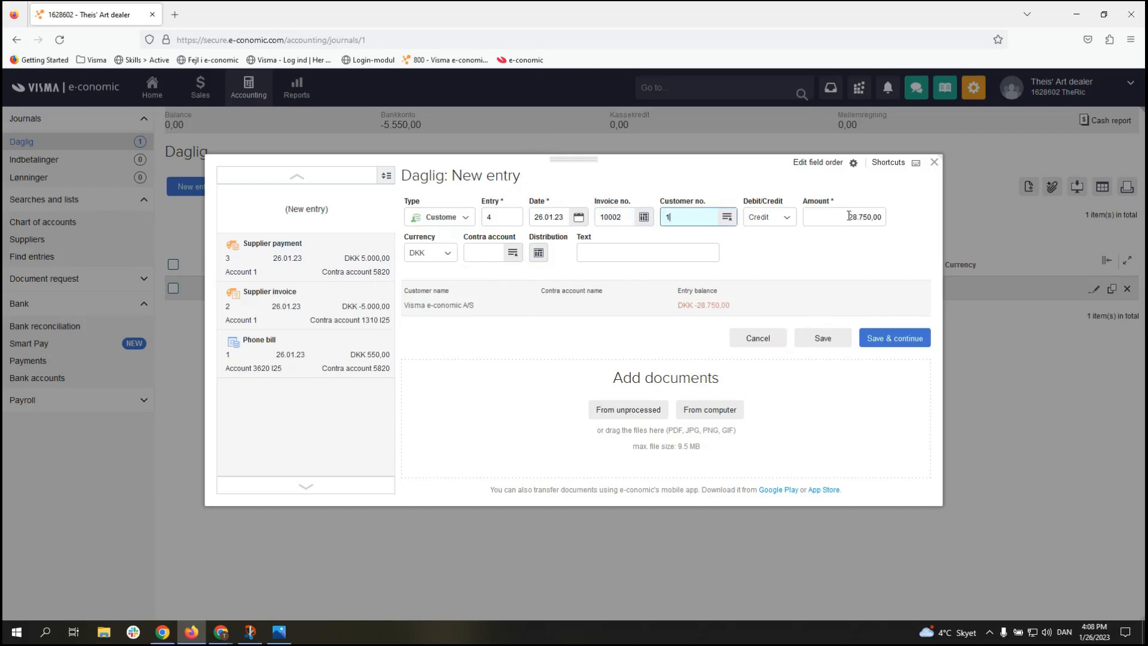
Step: Set contra account 5820 Bankkonto and the text 'Customer payment', then save the entry
left_click(488, 259)
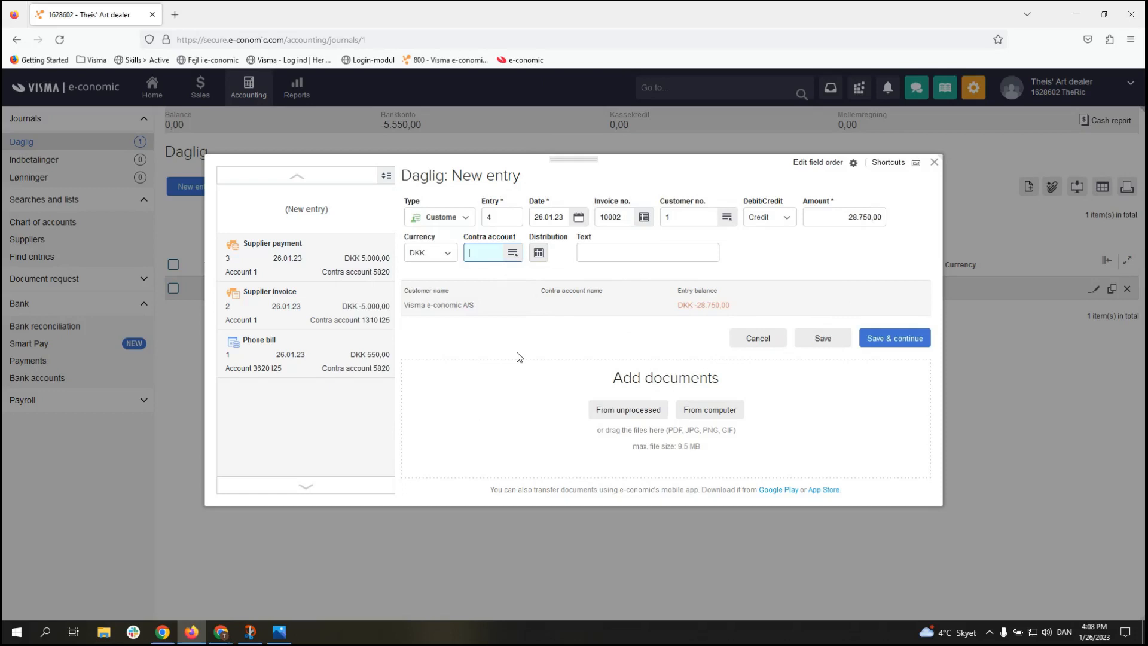
type("5820")
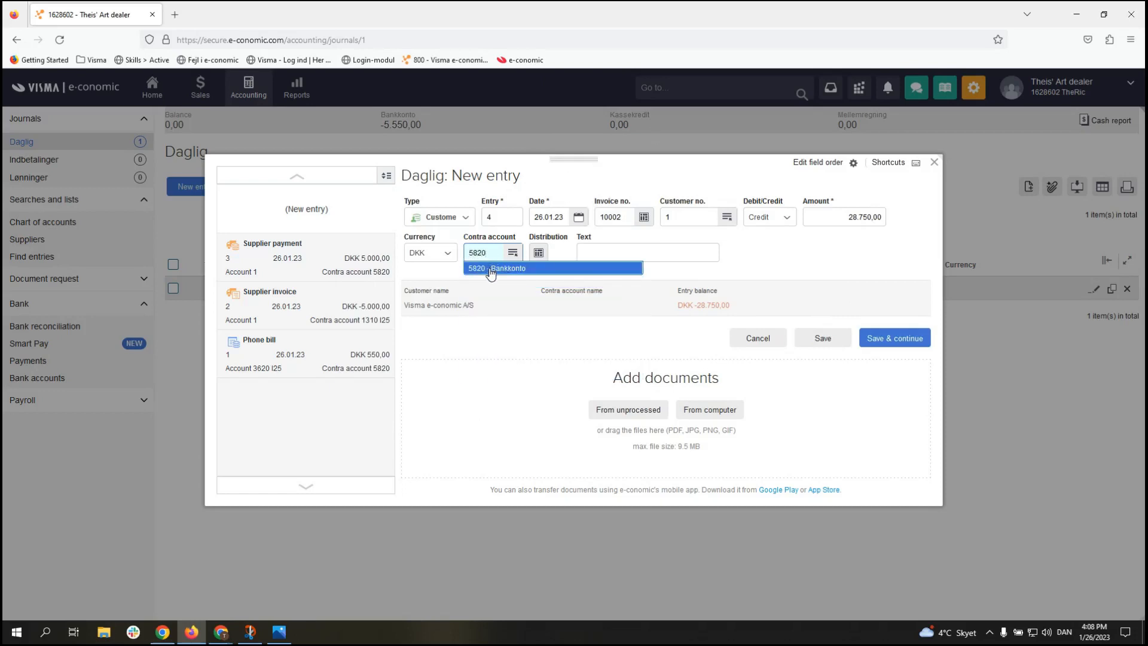
left_click(491, 269)
left_click(609, 257)
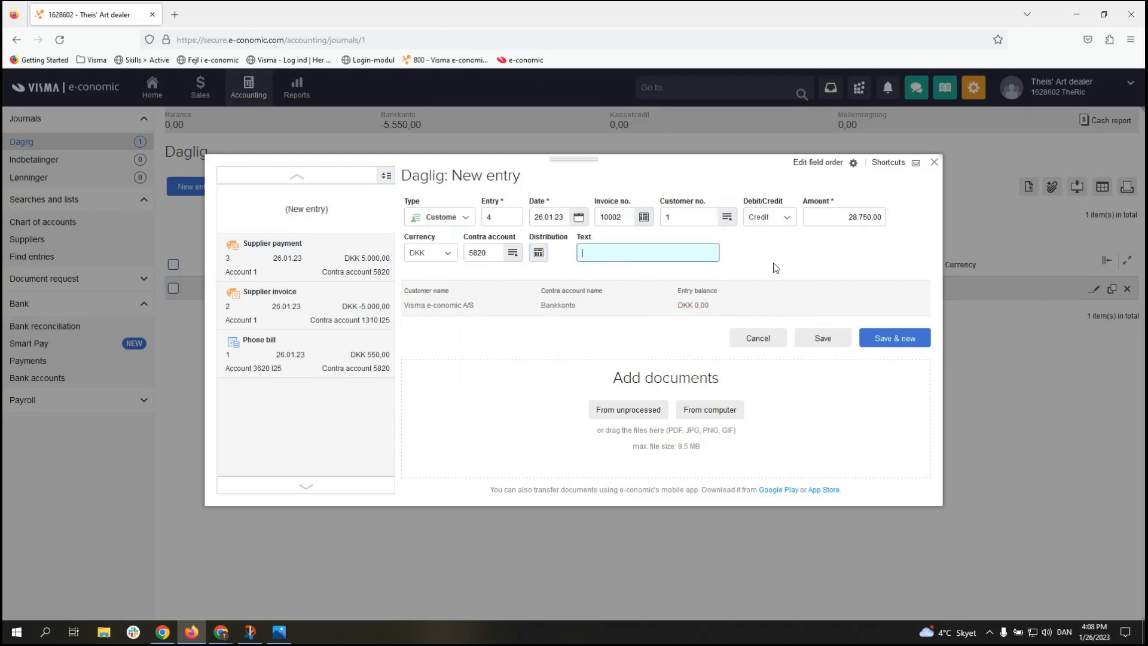
type("Costomer payment")
left_click(823, 338)
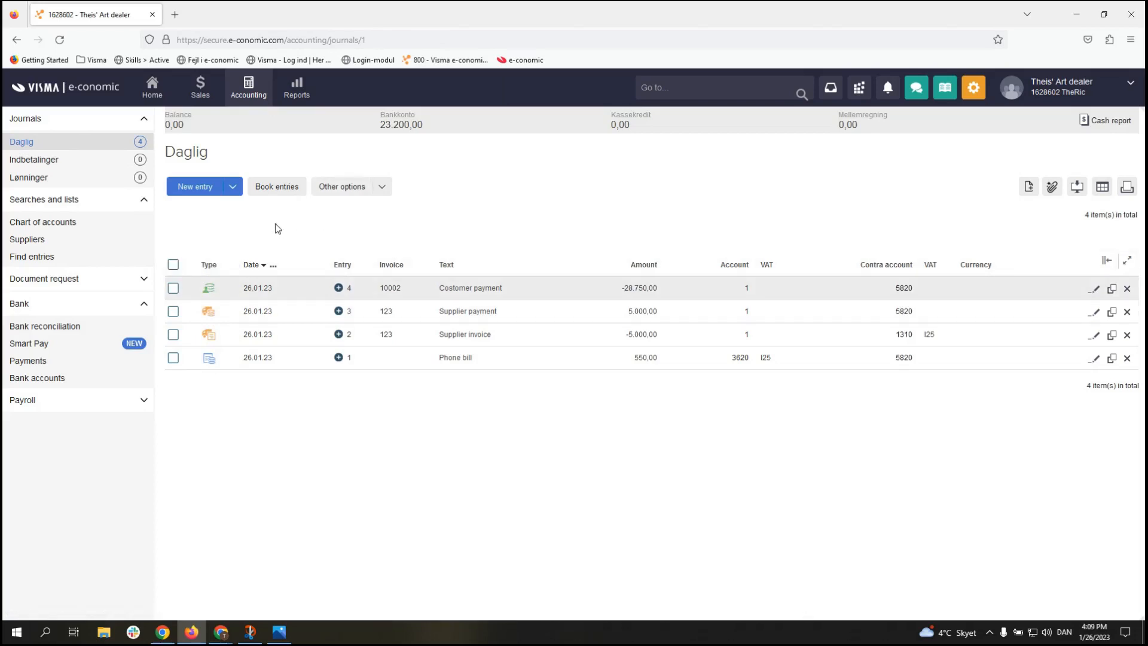
Step: Select all four journal entries and confirm booking them
left_click(174, 265)
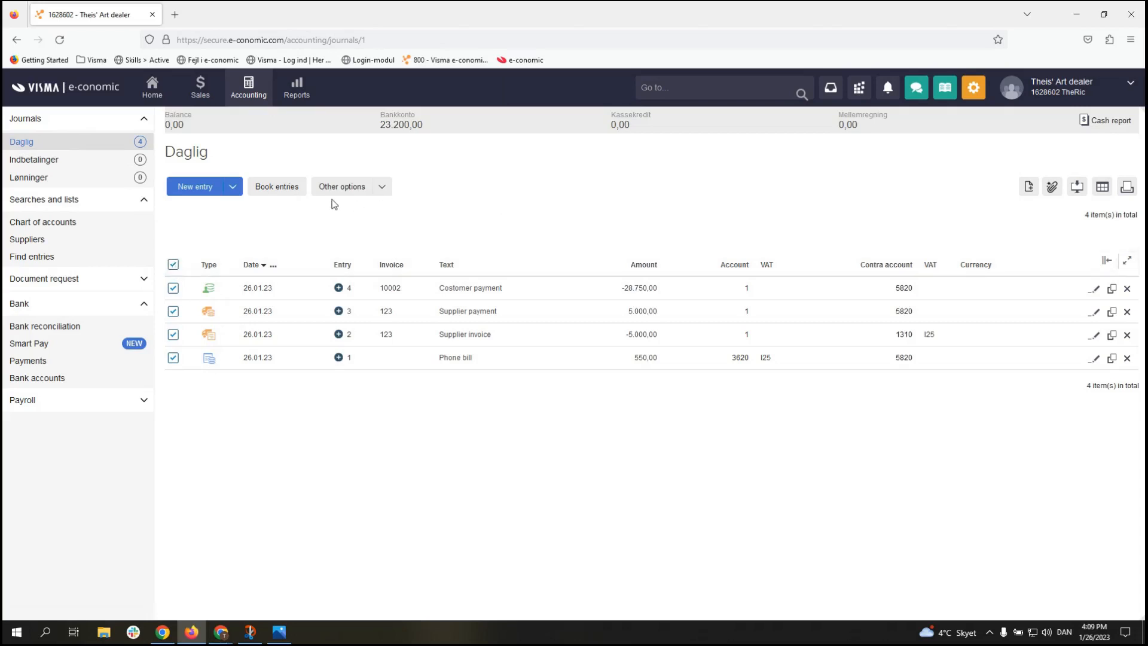
left_click(274, 190)
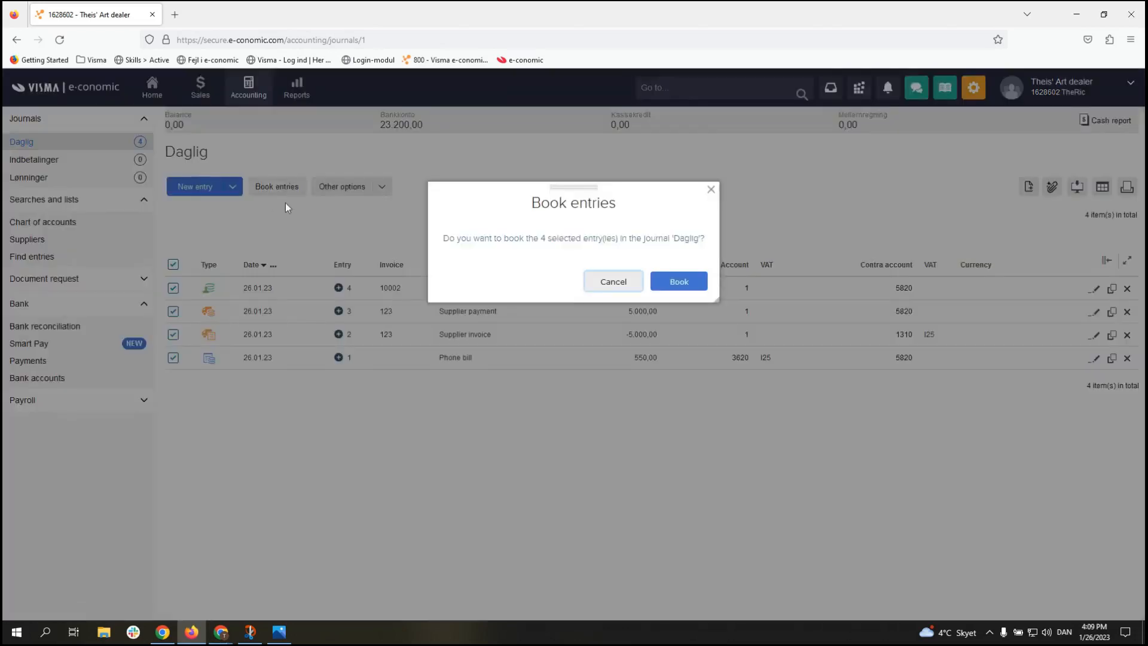
left_click(681, 292)
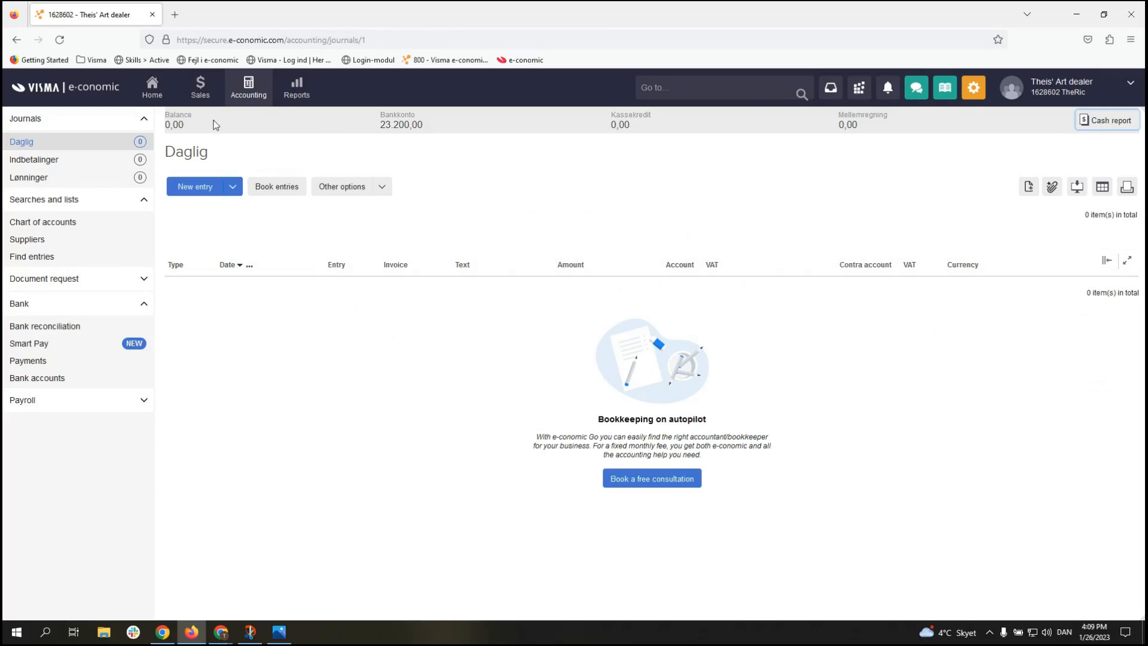
left_click(204, 103)
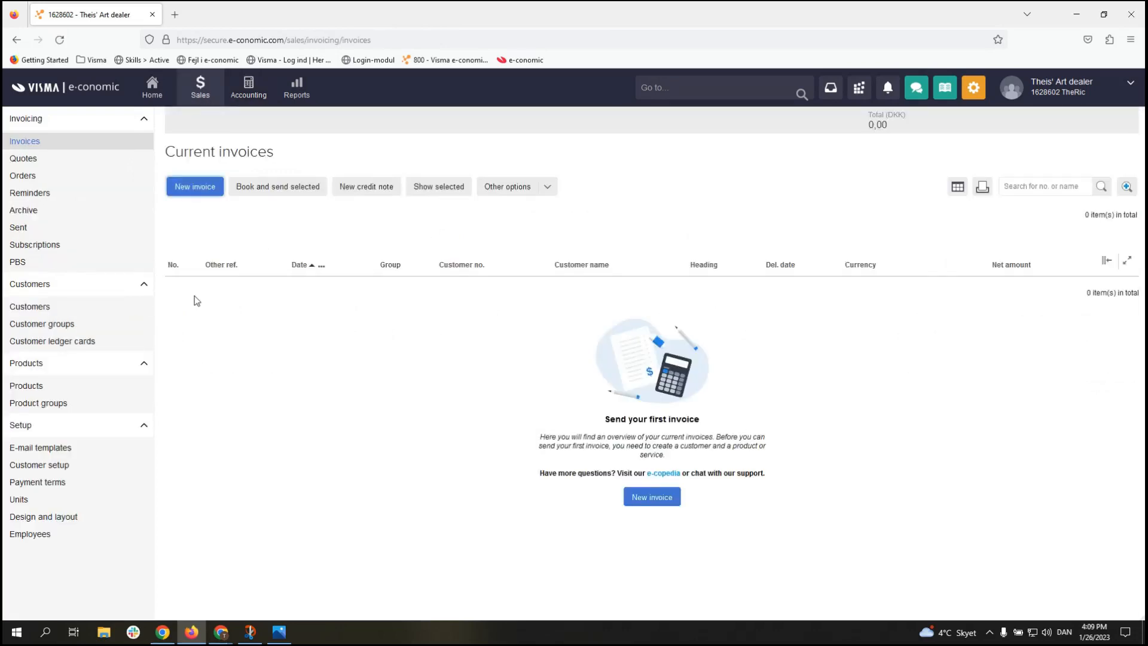
left_click(95, 307)
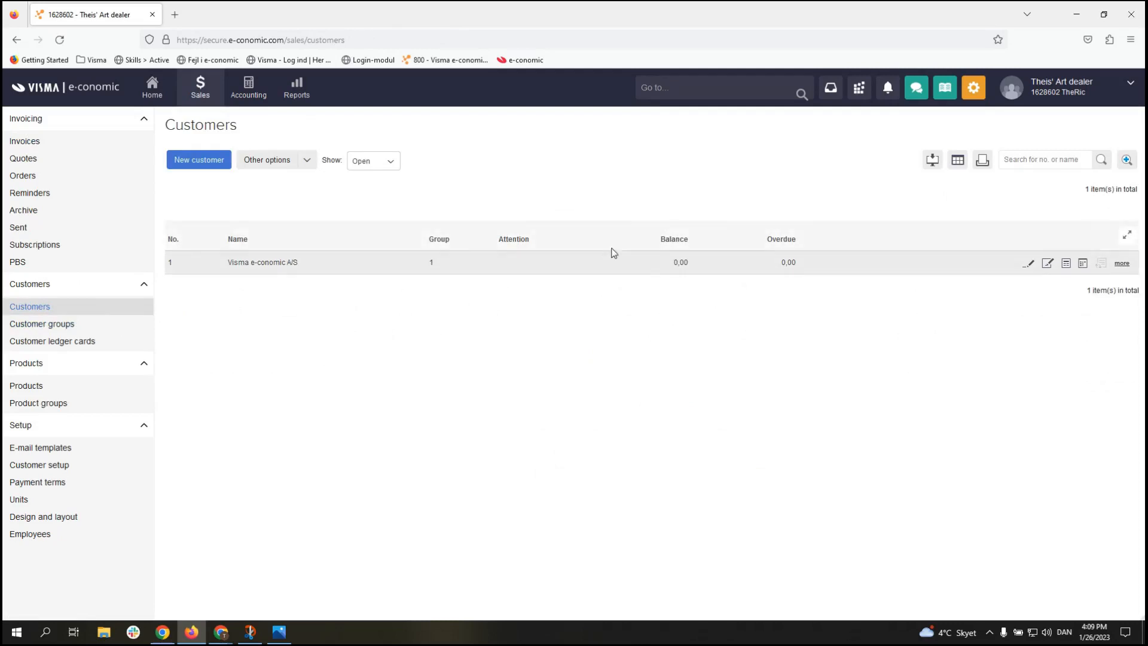
left_click(245, 95)
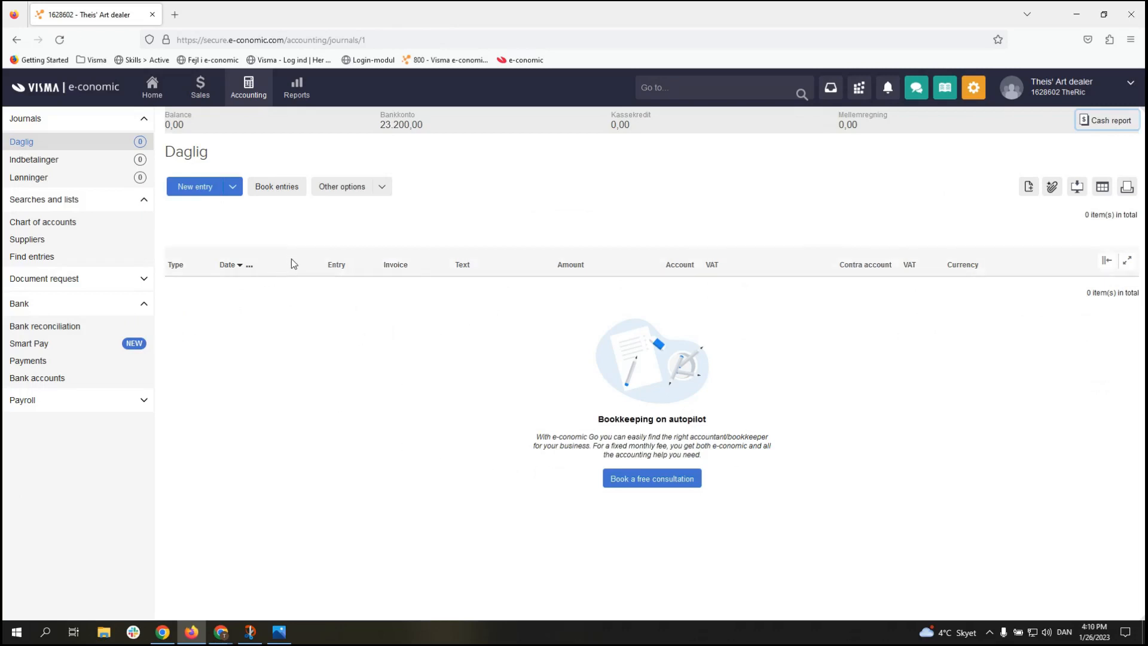
Step: Search posted entries without filters and list all 19 on one page
left_click(109, 263)
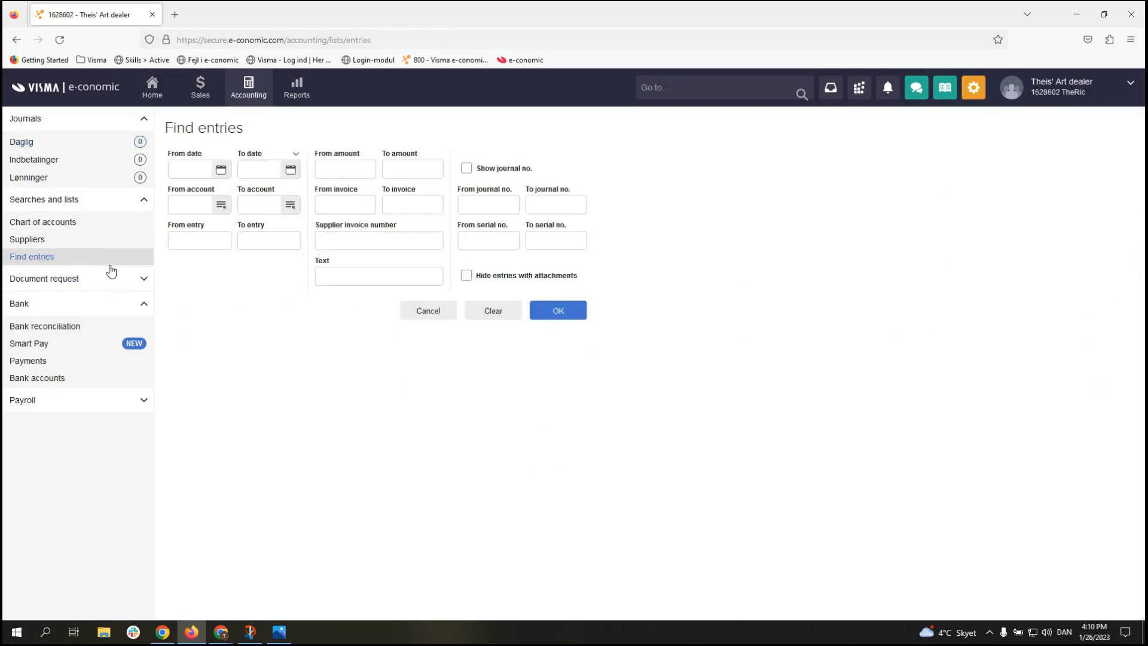
left_click(547, 315)
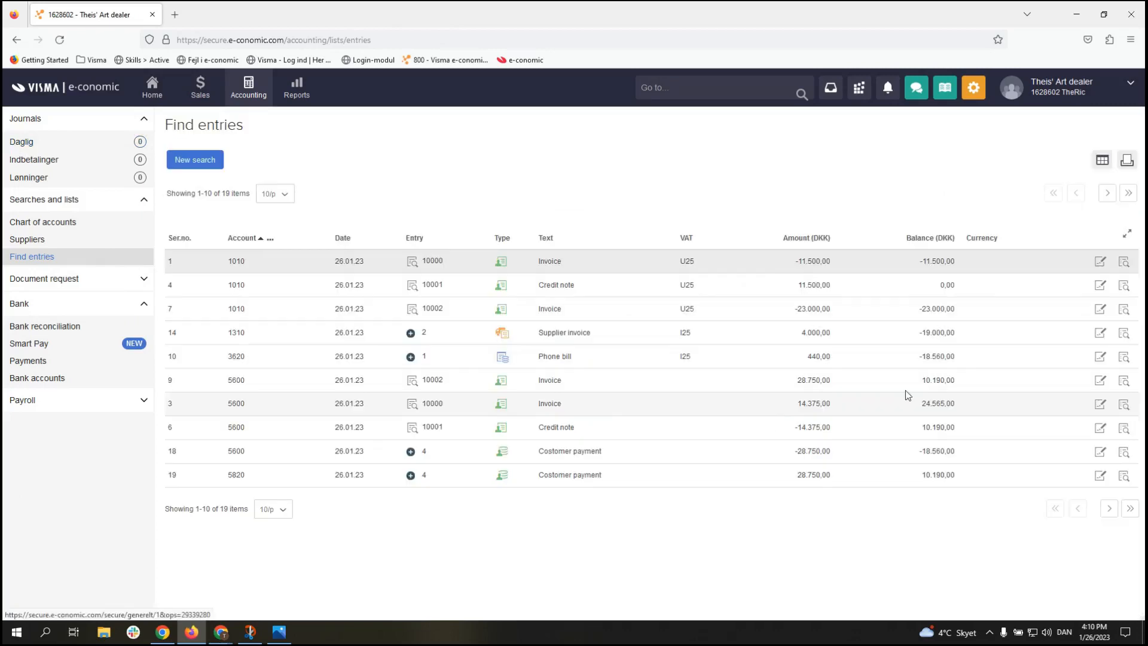
left_click(275, 194)
left_click(267, 240)
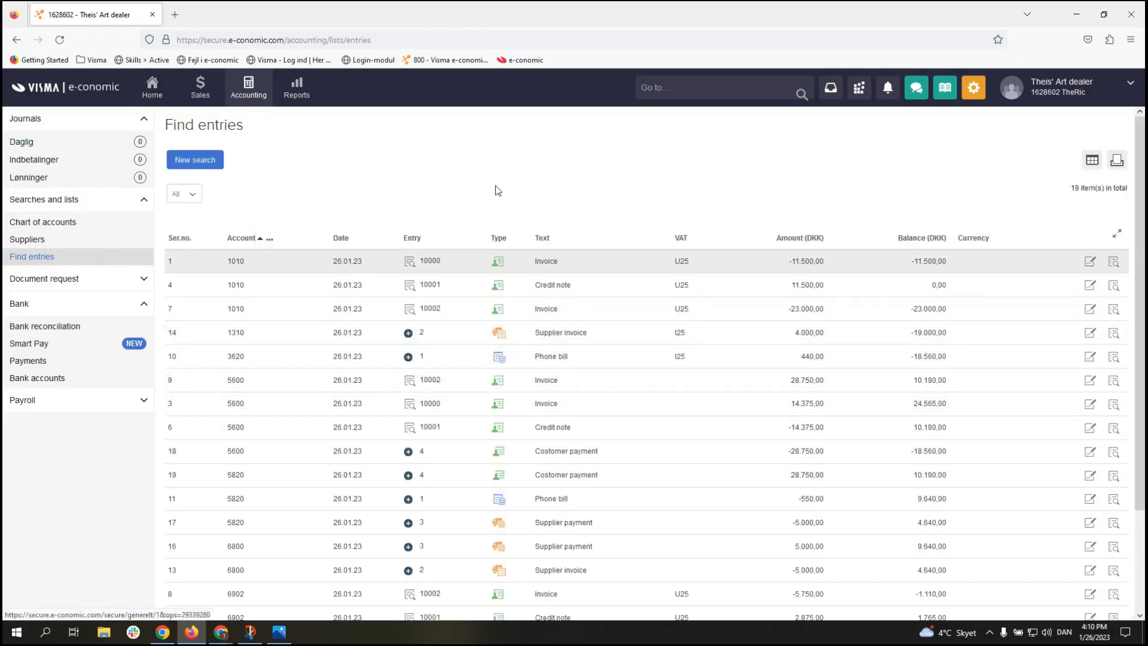
scroll(499, 190, "down", 2)
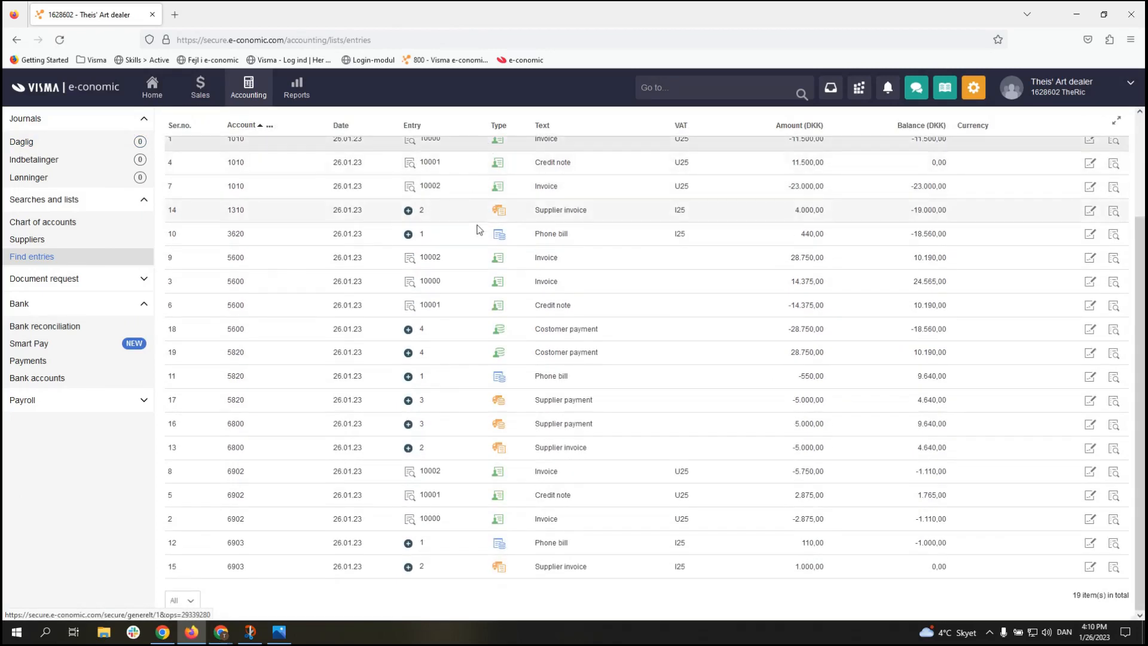
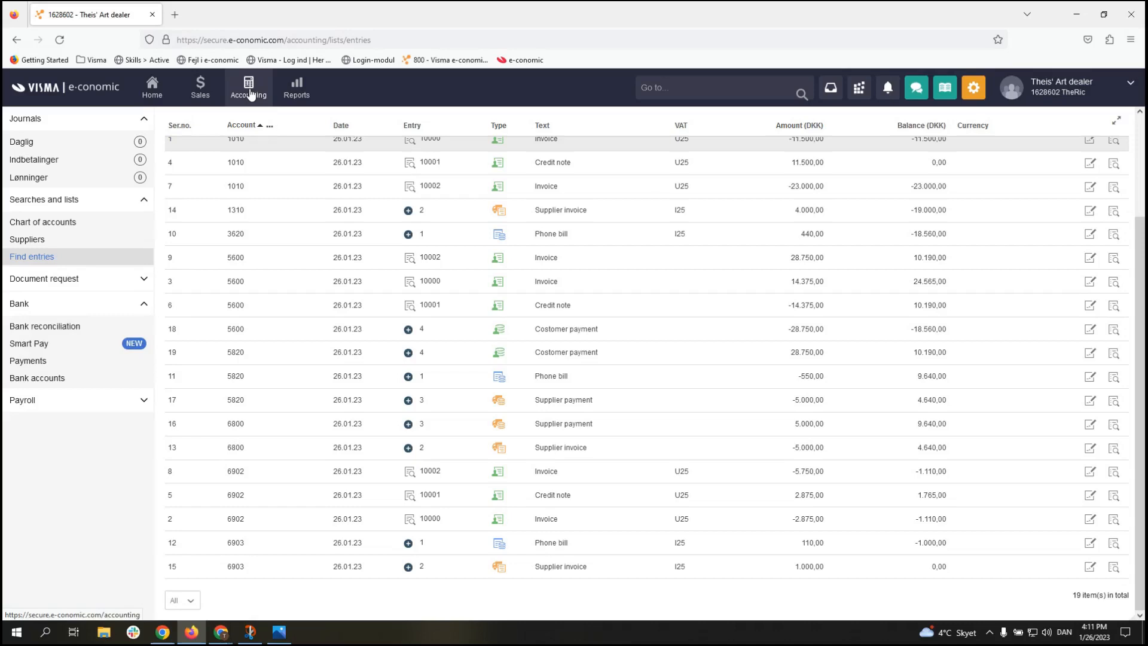
Step: Open the Reports area at the Period total report under Financial statements
left_click(300, 98)
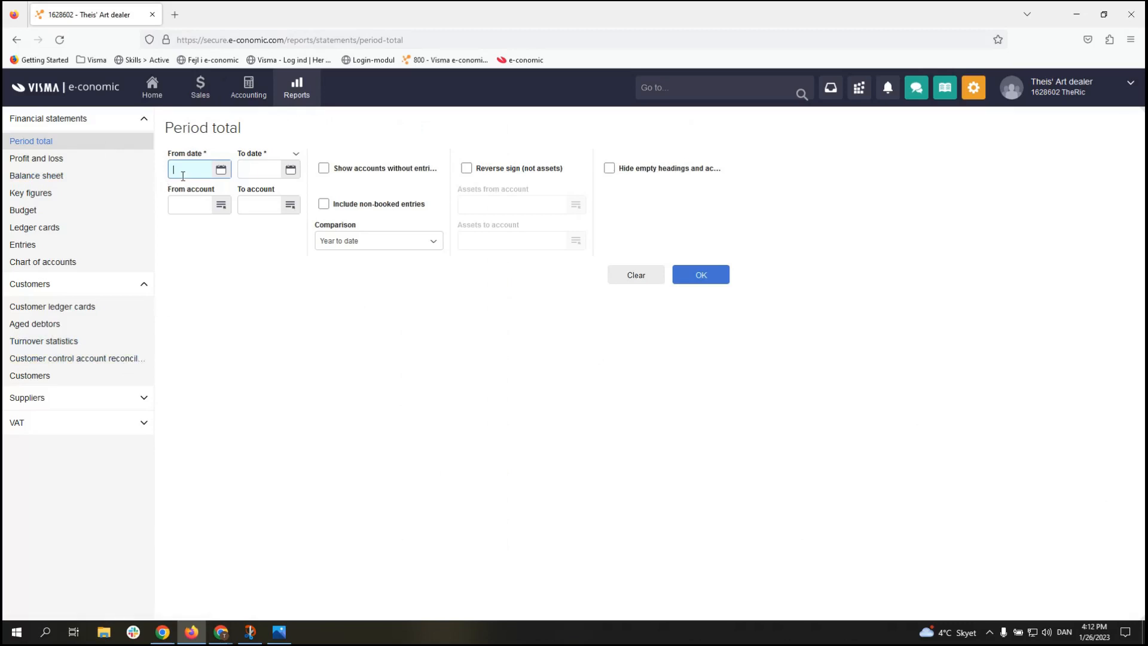
Step: Enter the report period from 01.01.23 to 31.12.23
type("01.01.23")
key("Tab")
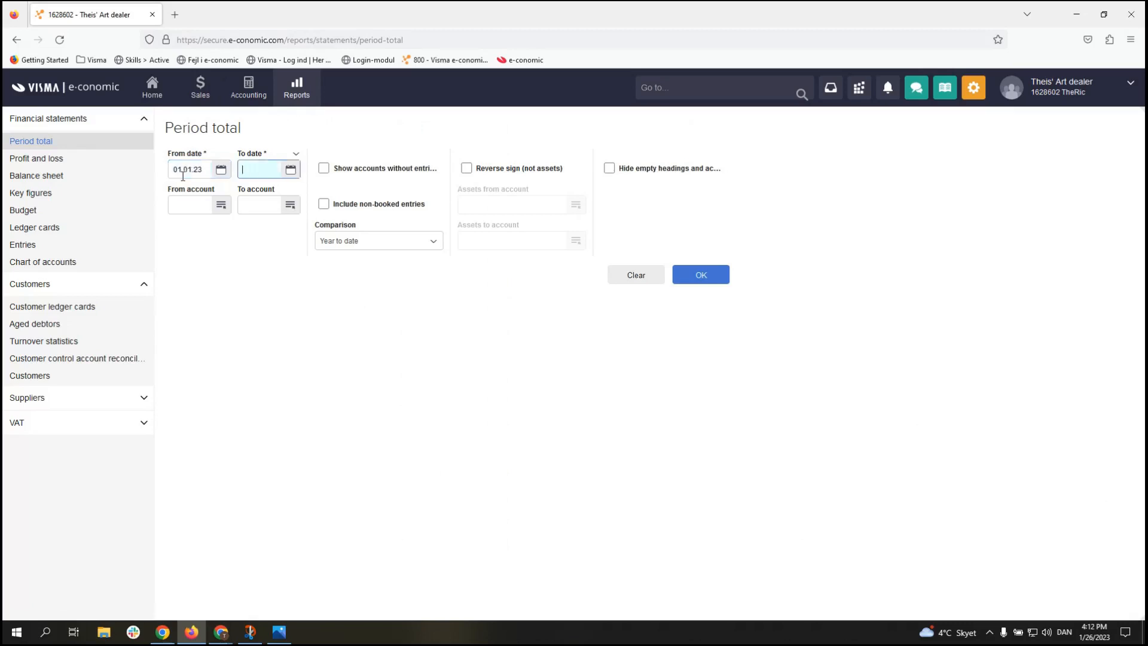
type("31.")
type("12.23")
left_click(285, 270)
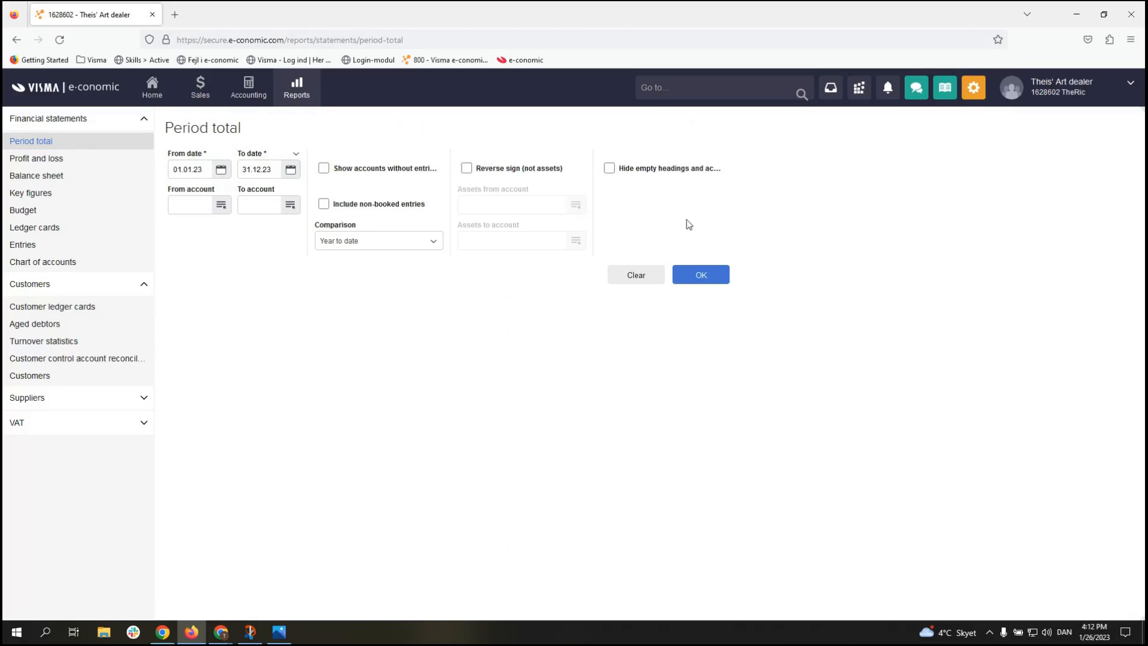
Step: Run the 2023 Period total report and view the three entries behind account 1010
left_click(702, 277)
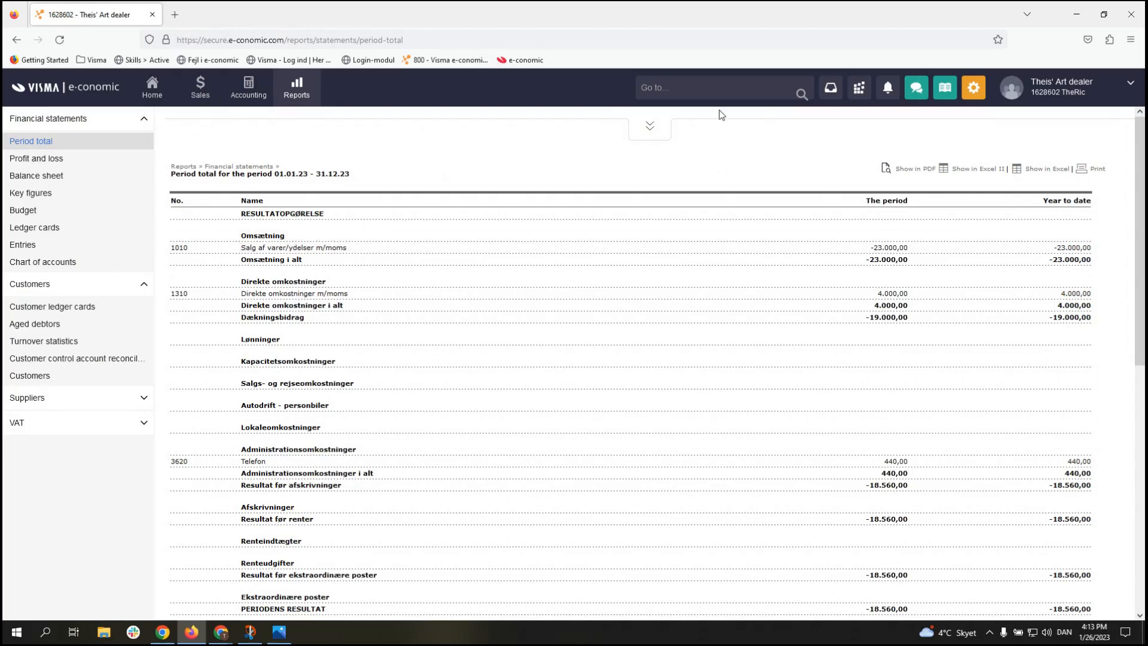
left_click(894, 251)
left_click_drag(696, 207, 690, 124)
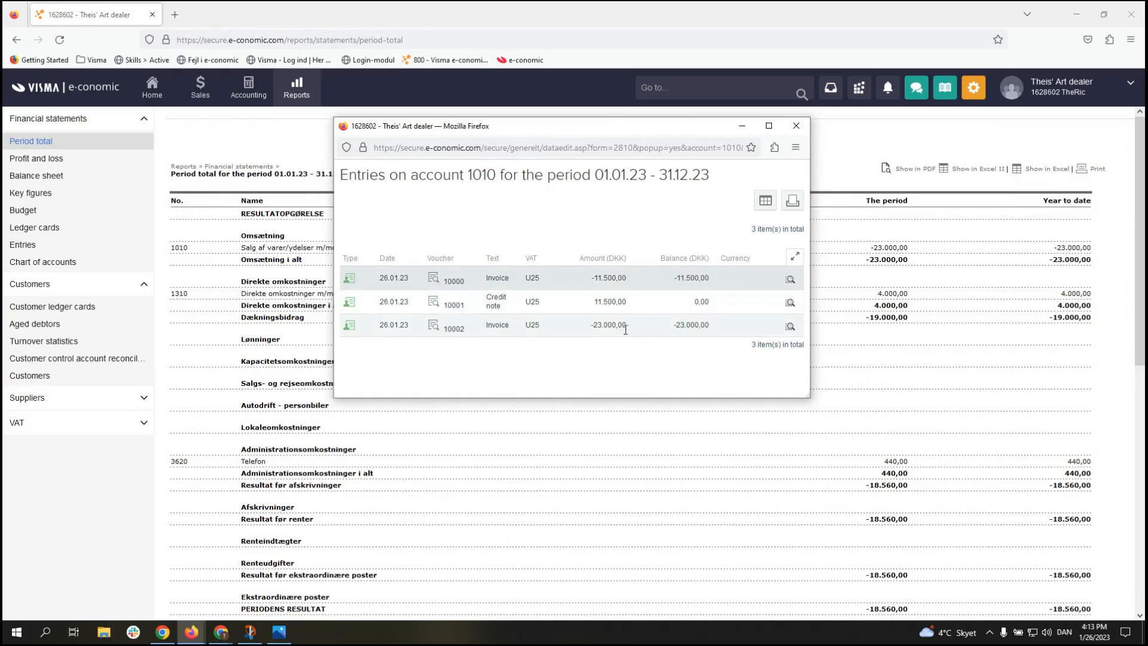
Step: Close the 1010 entries, check the single supplier invoice behind account 1310, and close it
left_click(797, 126)
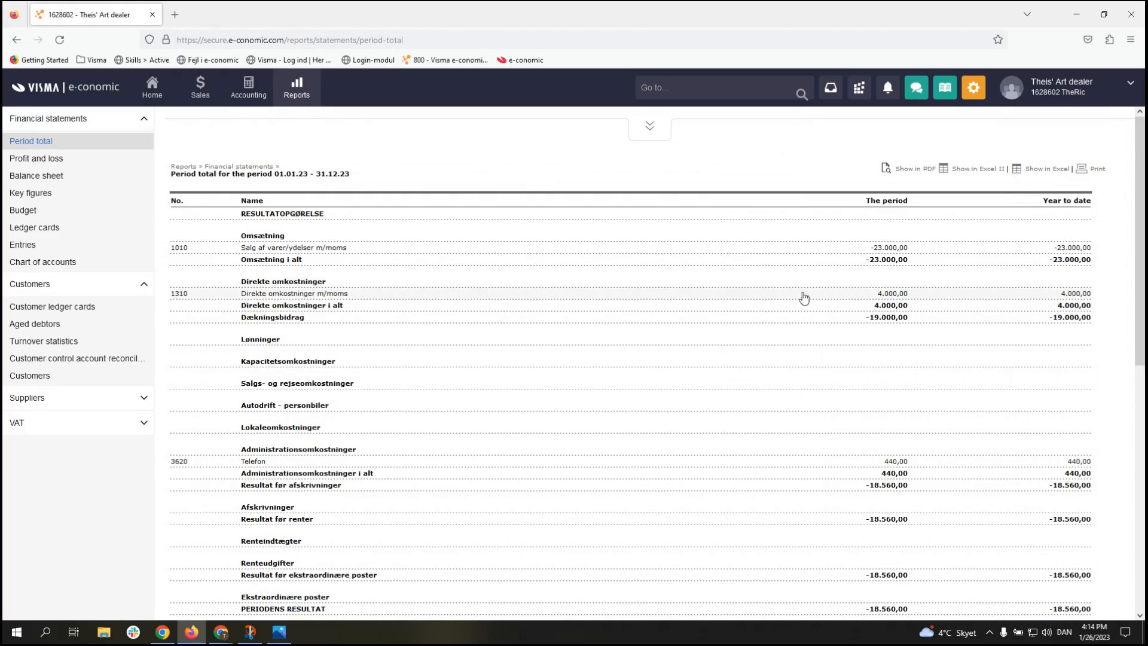
left_click(881, 298)
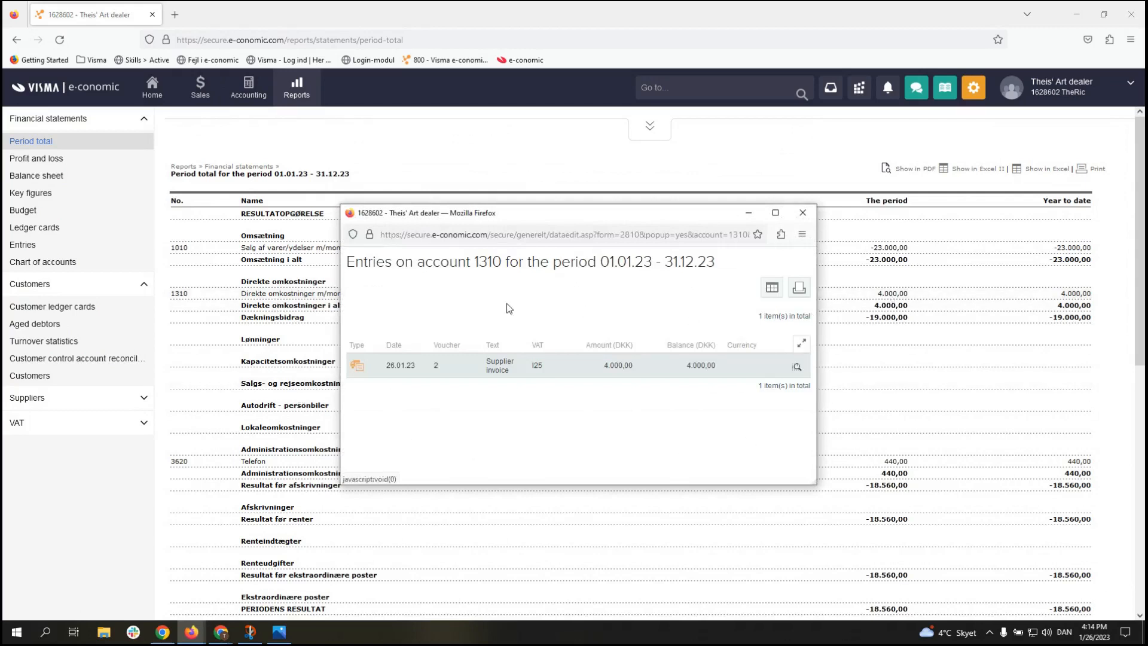
left_click(803, 212)
scroll(803, 400, "down", 2)
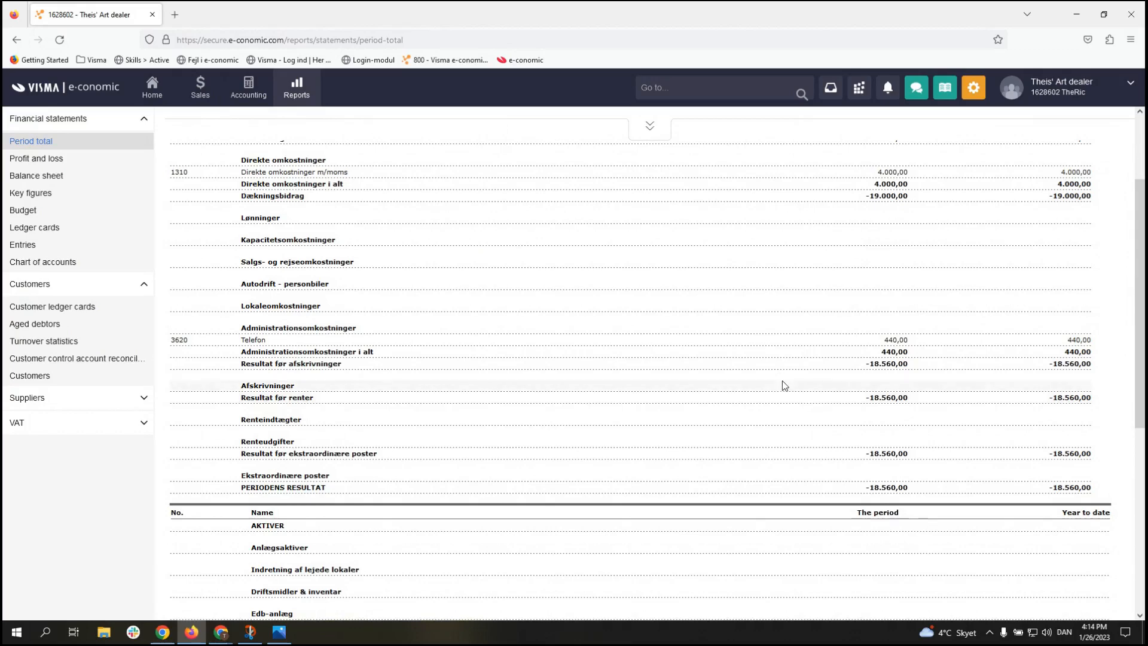
scroll(803, 309, "up", 1)
scroll(803, 309, "up", 3)
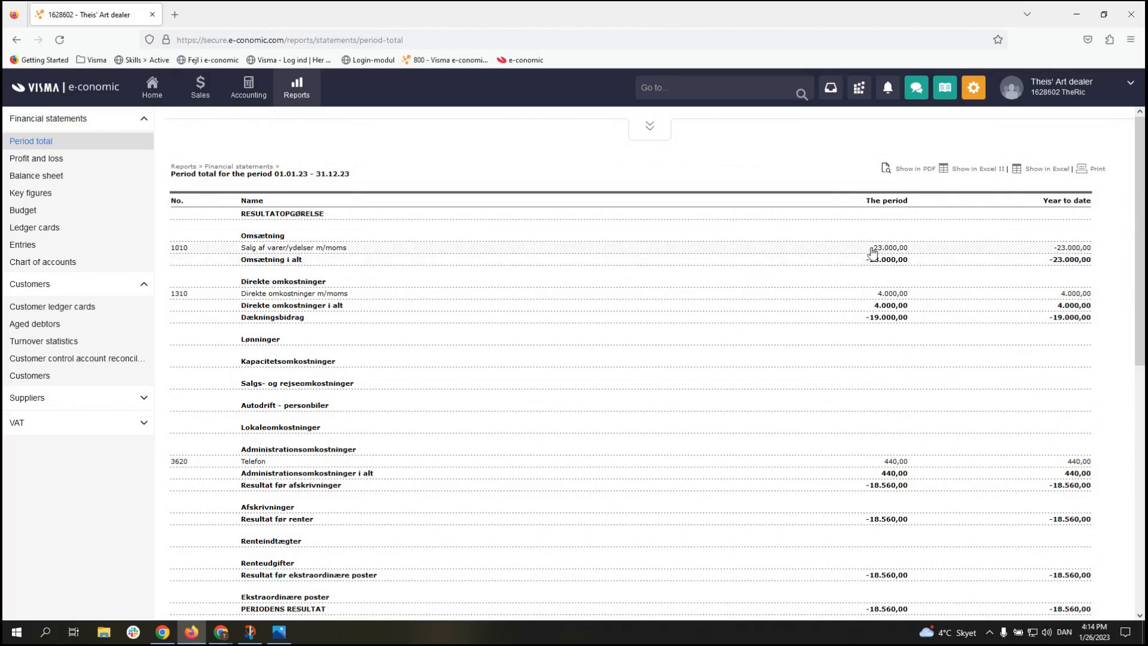
scroll(883, 263, "down", 8)
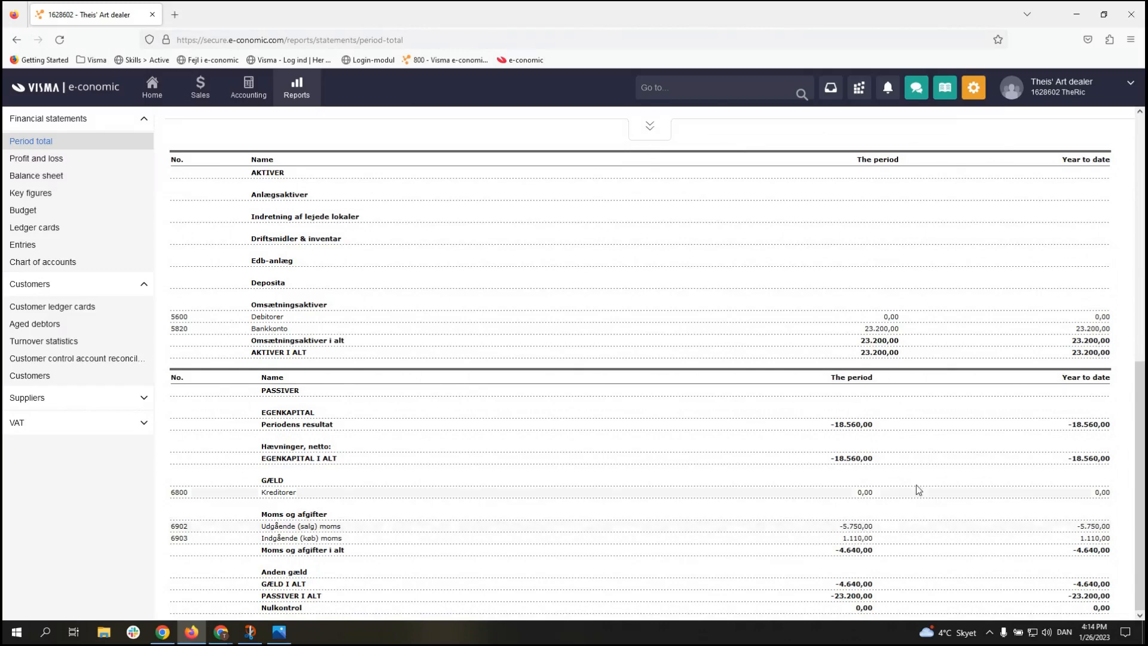
scroll(918, 487, "up", 10)
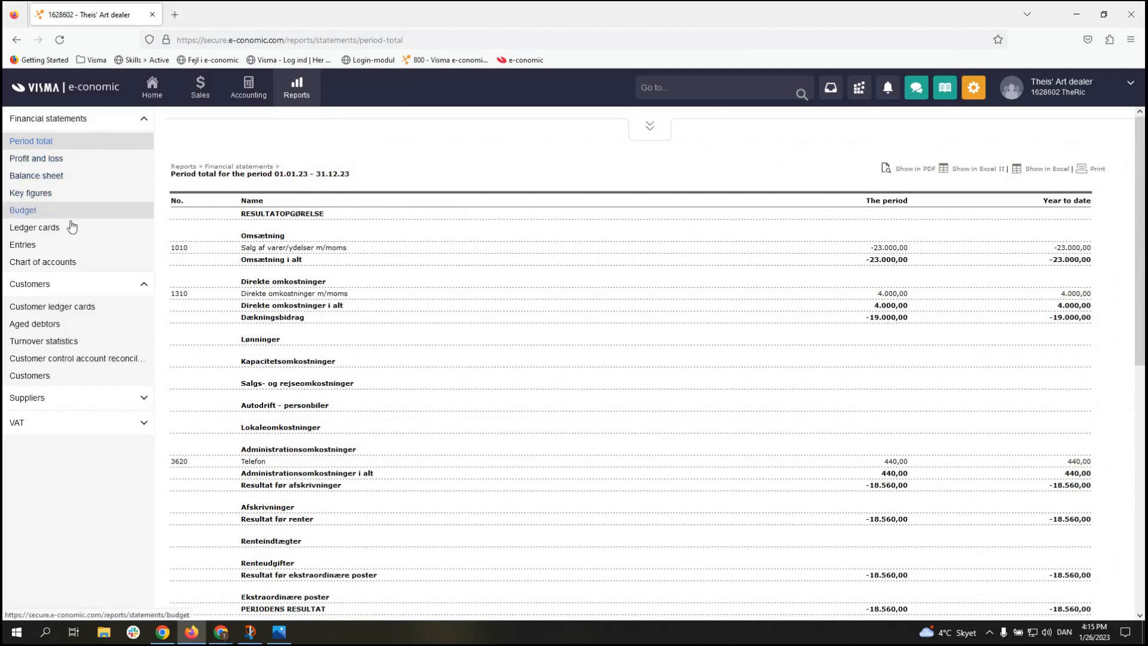
Step: Open the customer Turnover statistics form with Based on kept at Customers
left_click(78, 340)
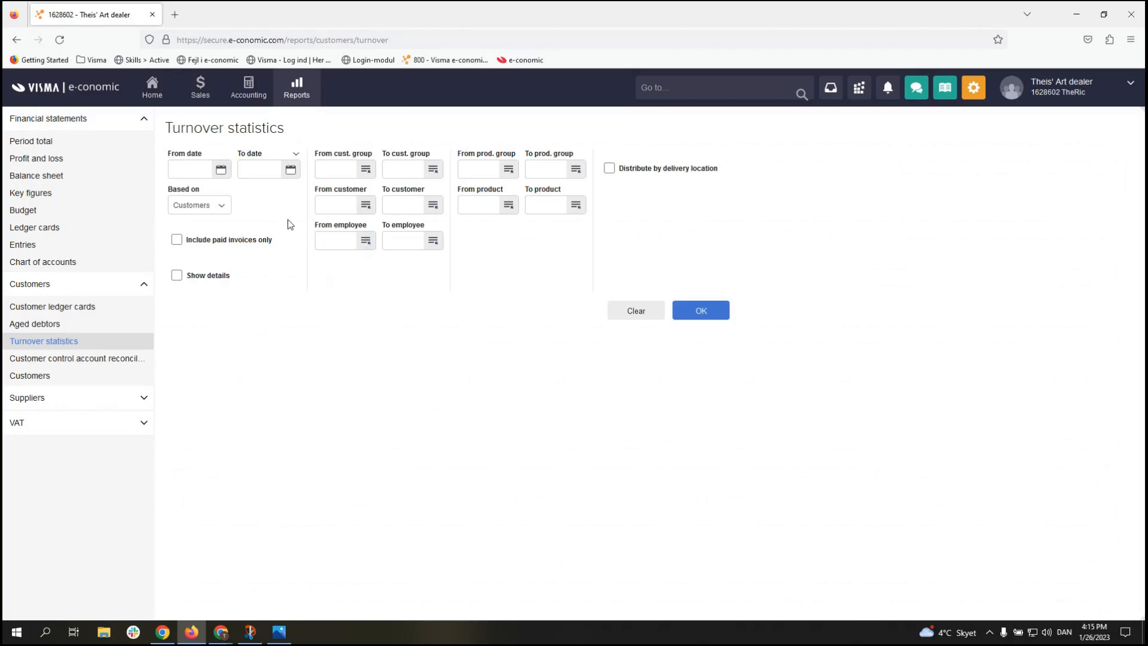
left_click(222, 208)
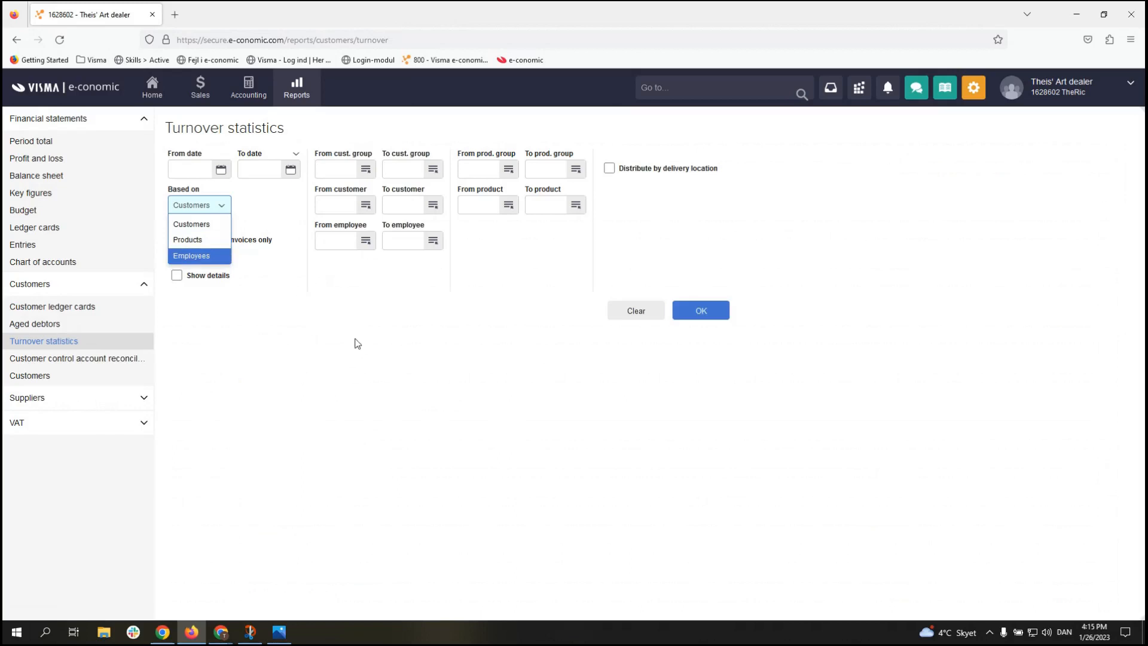
left_click(192, 225)
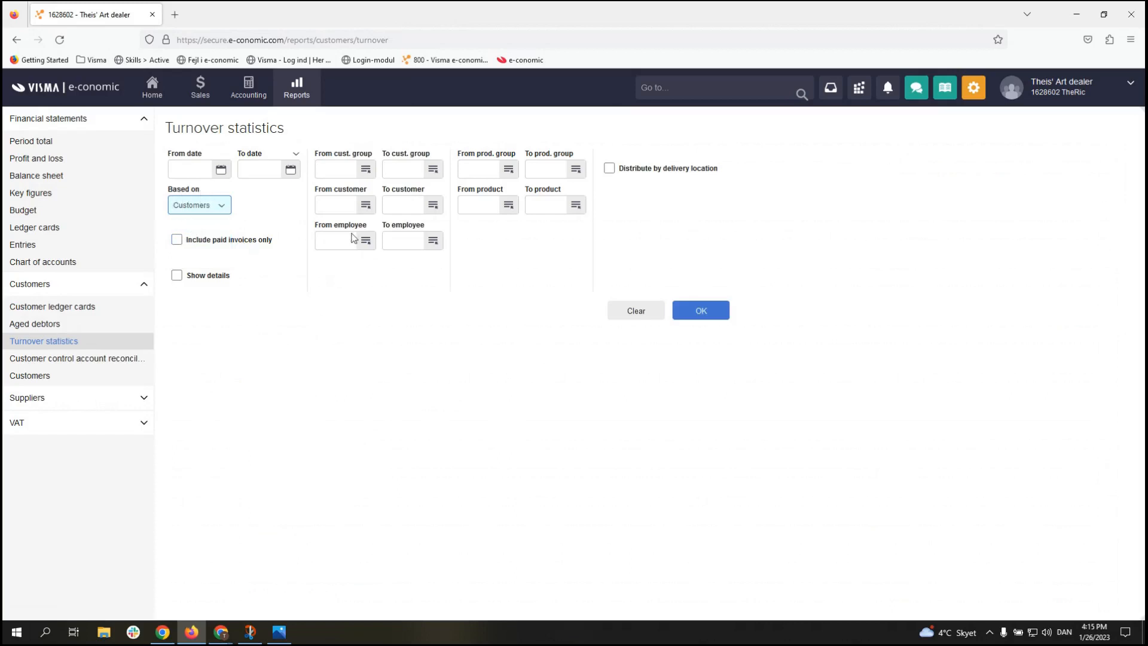
Step: Run customer turnover statistics: turnover 23.000,00, costs 11.500,00, gross profit 50%; reopen filters
left_click(700, 313)
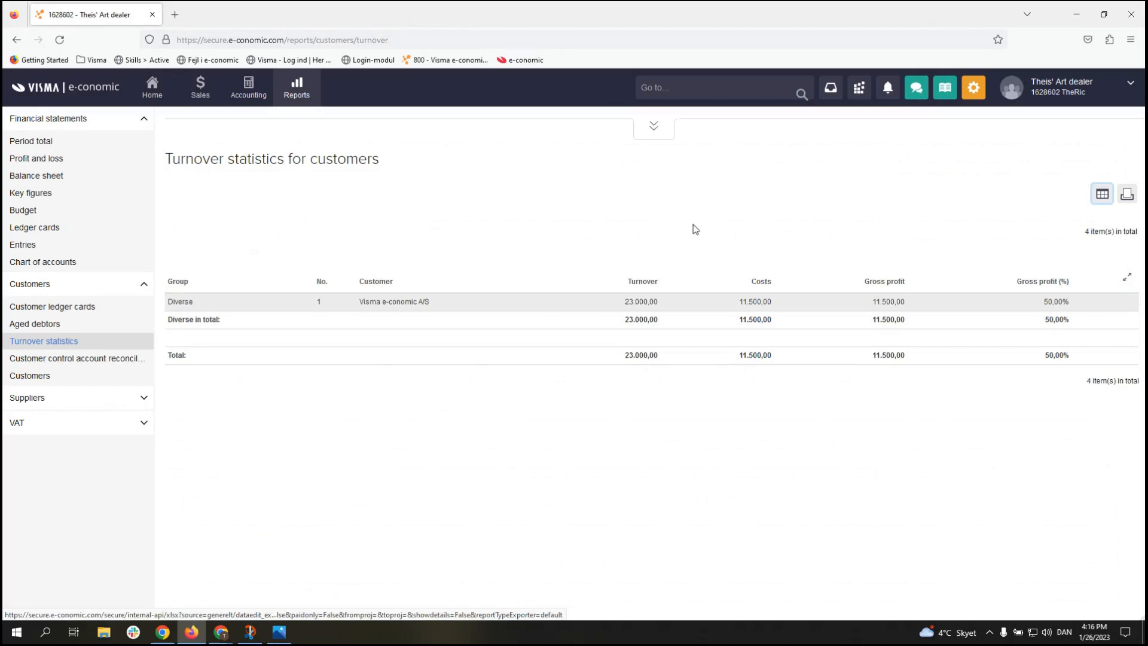
left_click(651, 128)
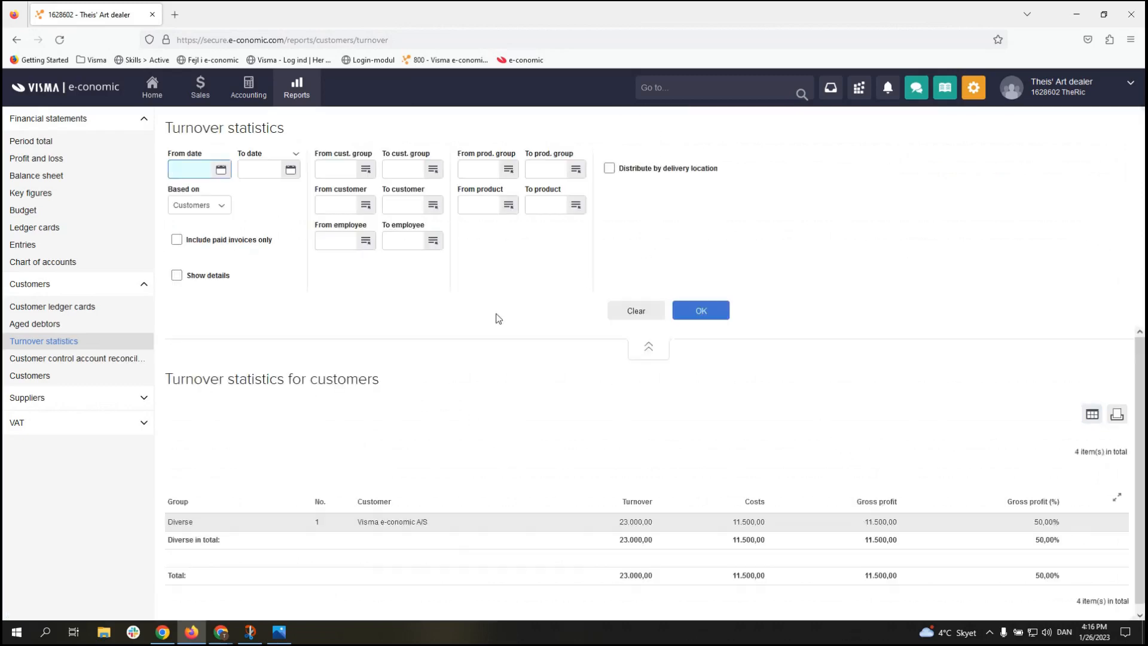
Step: Rerun the statistics based on Products: Mona Lisa 20.000,00 and Wall hang 3.000,00
left_click(214, 206)
left_click(214, 241)
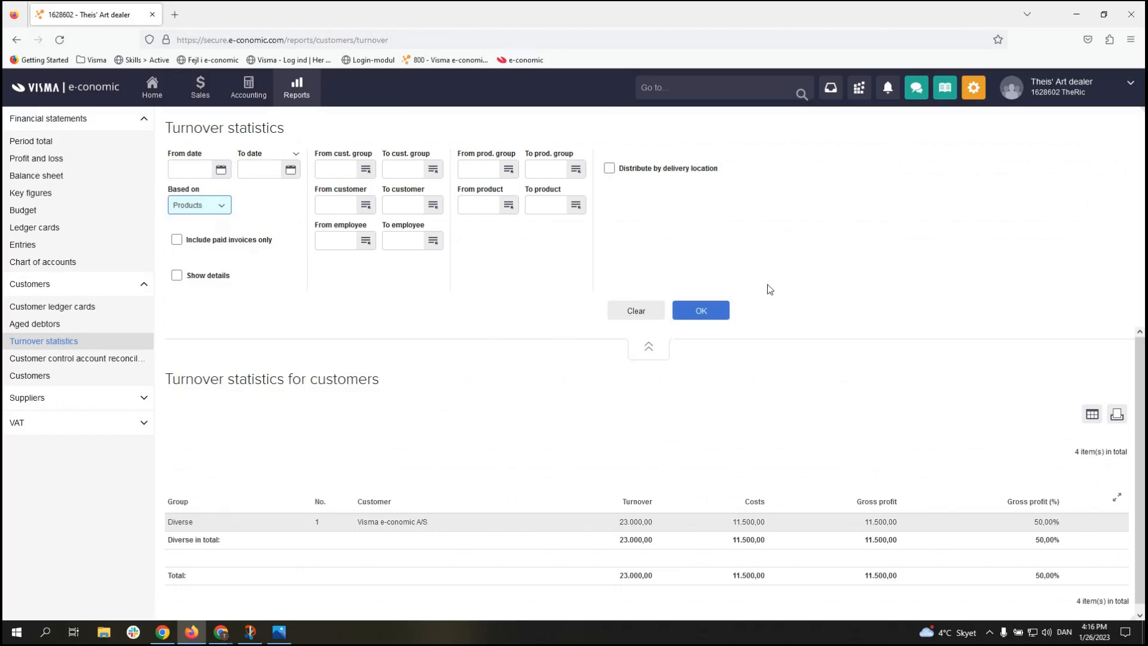
left_click(709, 317)
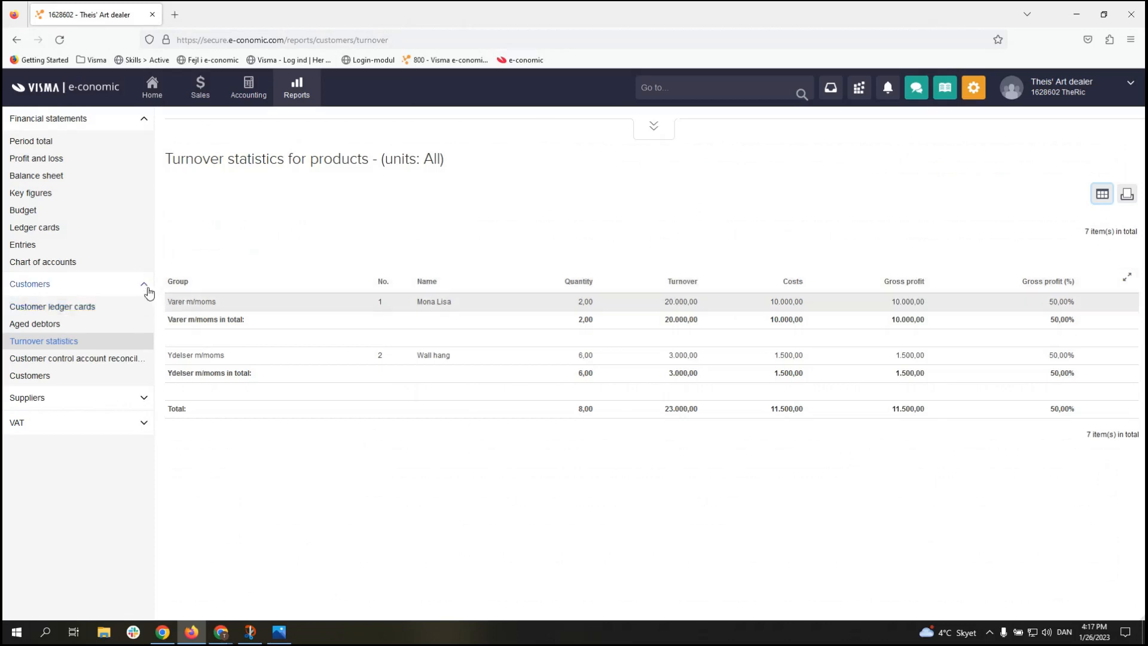
left_click(143, 432)
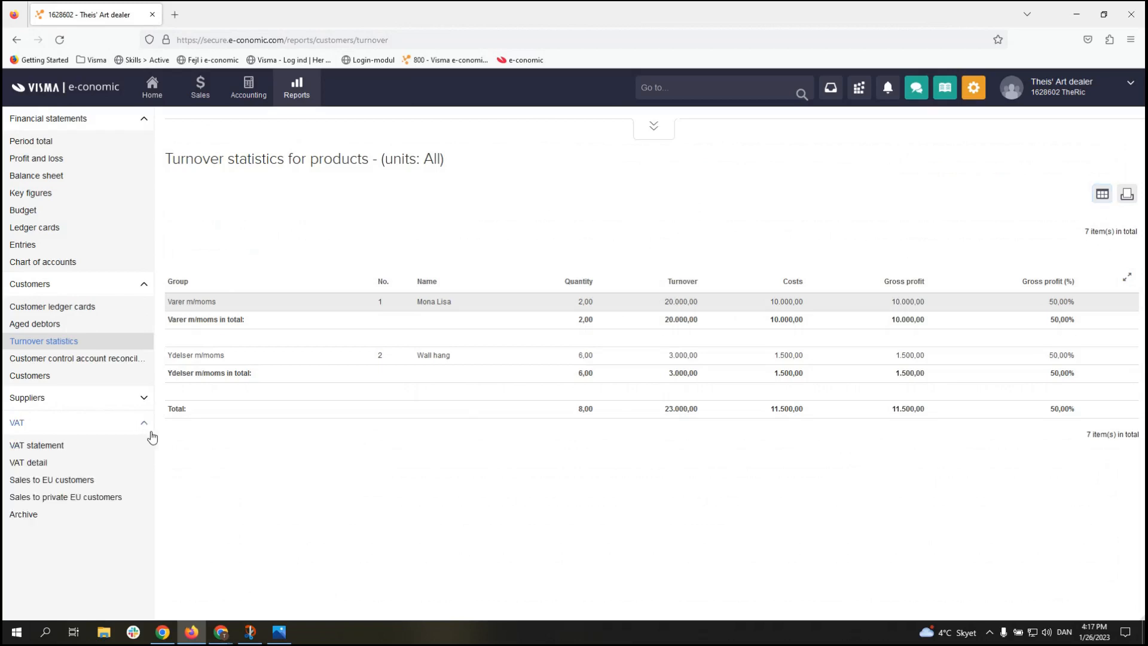
Step: Generate the VAT statement for Year 2023, Whole year: sales VAT 5.750, purchase VAT 1.110
left_click(80, 447)
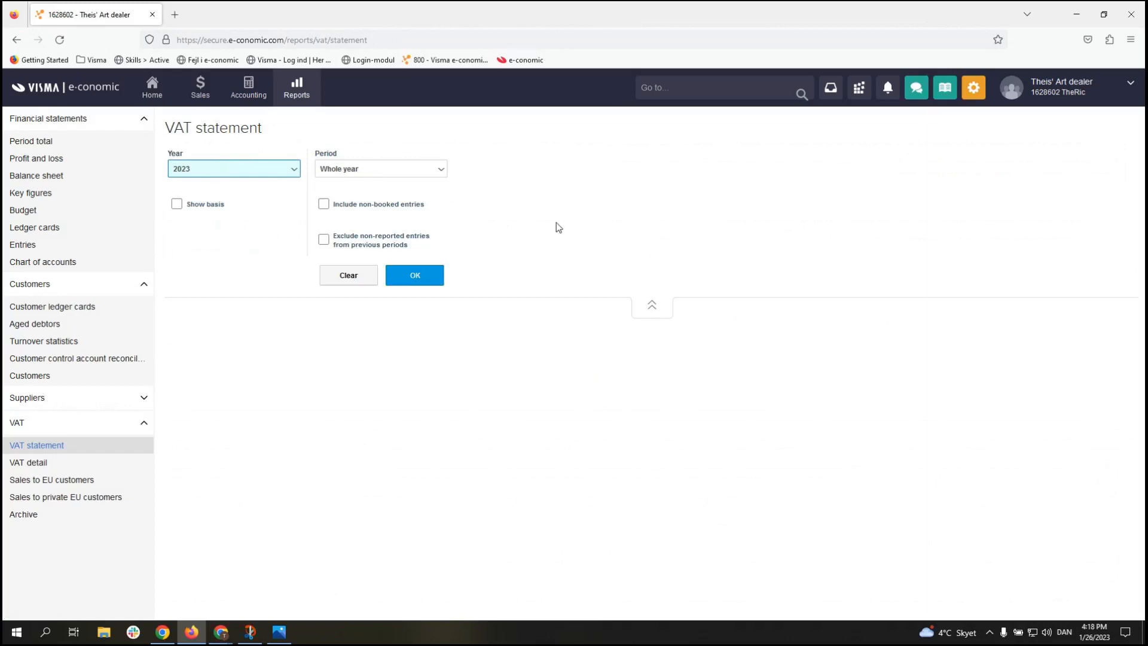
left_click(417, 277)
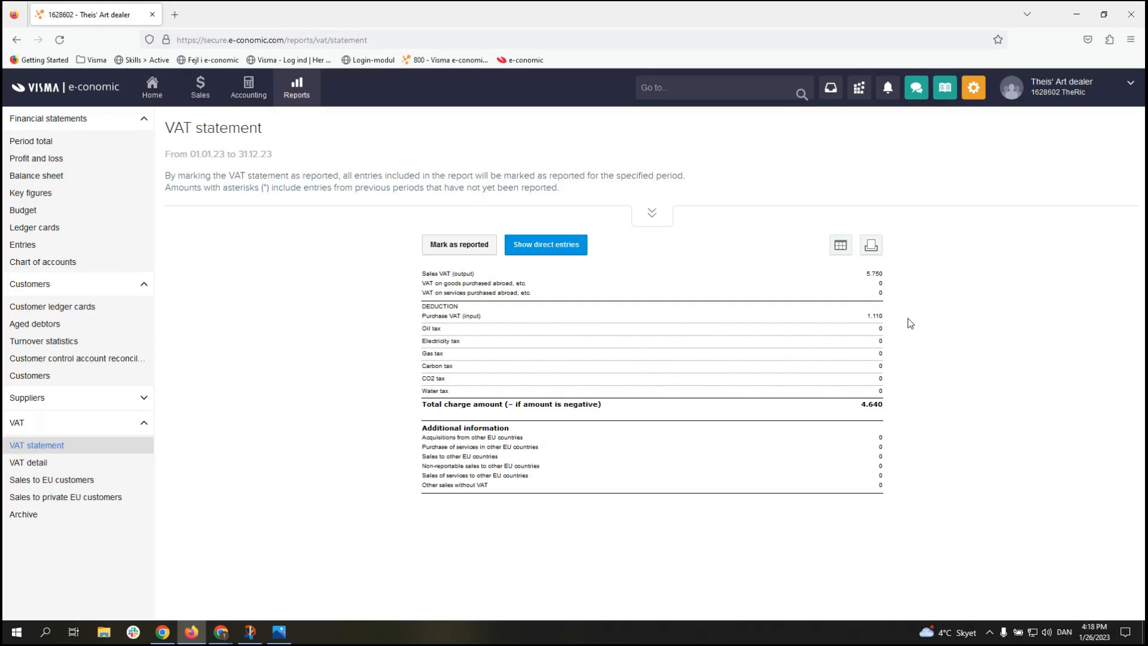
left_click(875, 317)
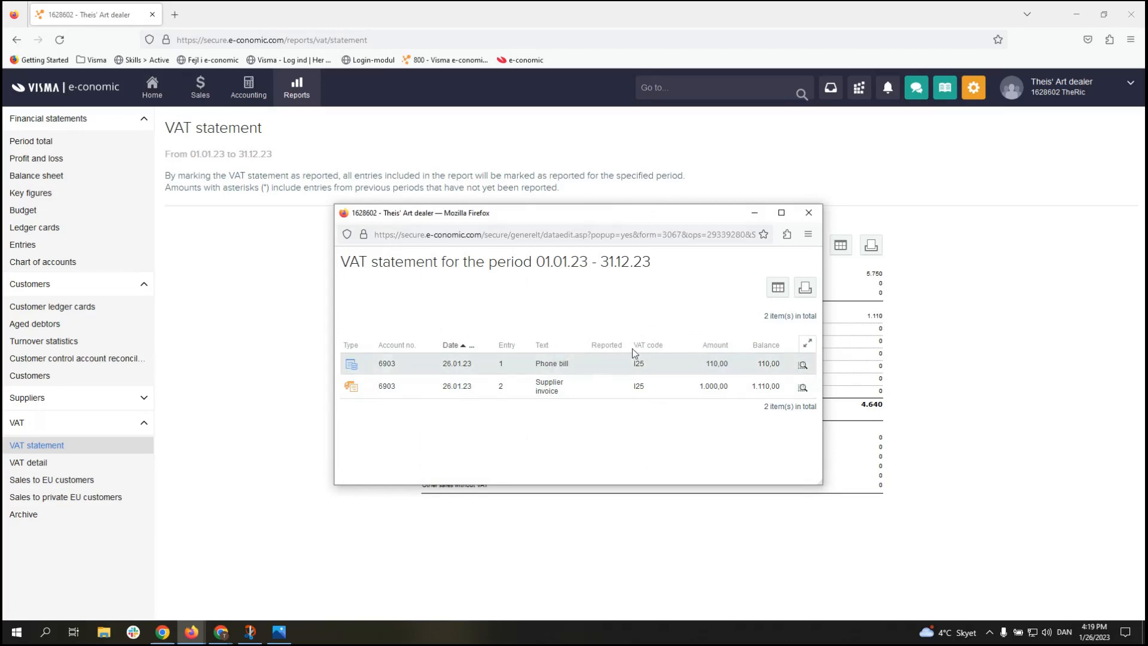
left_click(813, 217)
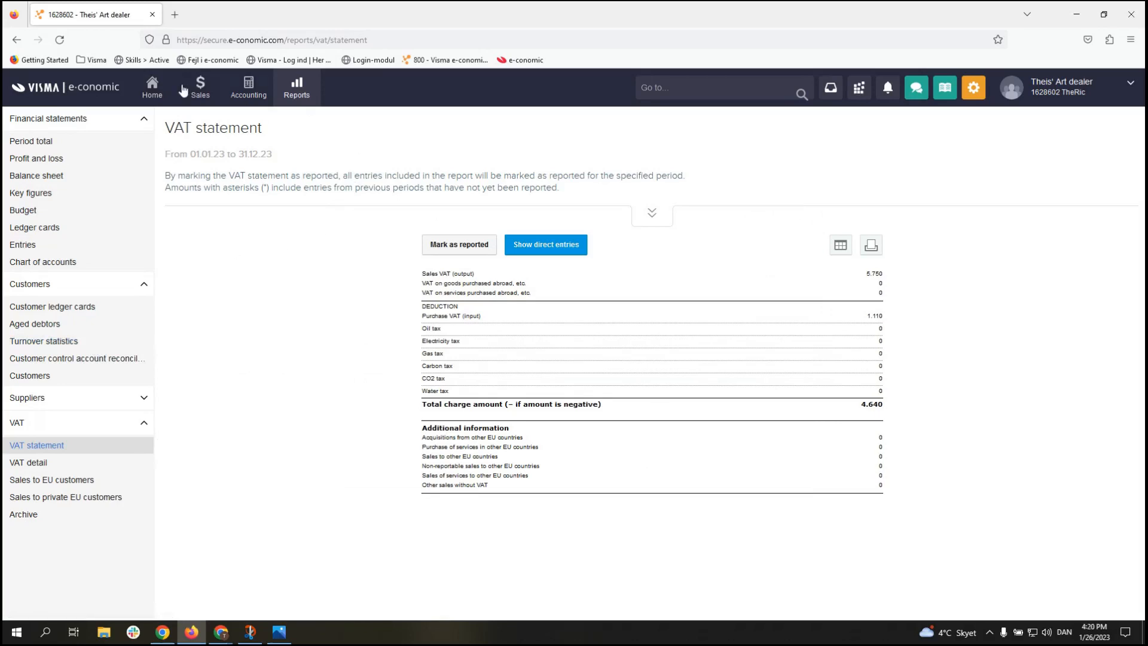
Step: Go back to the e-conomic Home dashboard
left_click(157, 95)
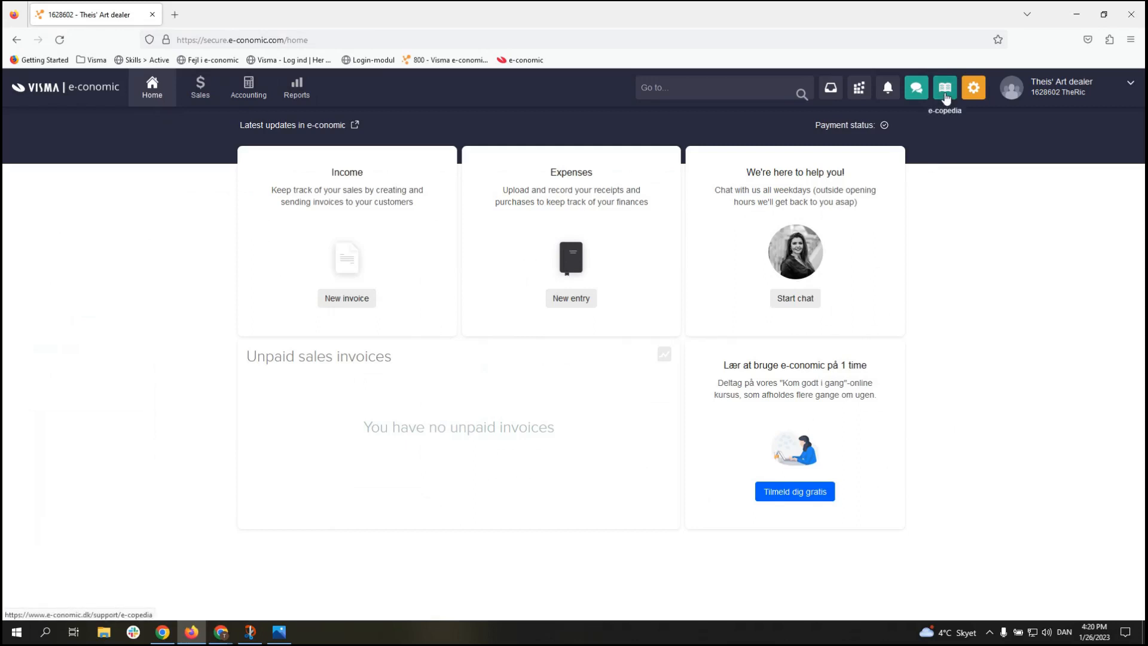
Step: Search e-copedia for 'kreditnota ud fra faktura', then return to the e-conomic tab
left_click(945, 96)
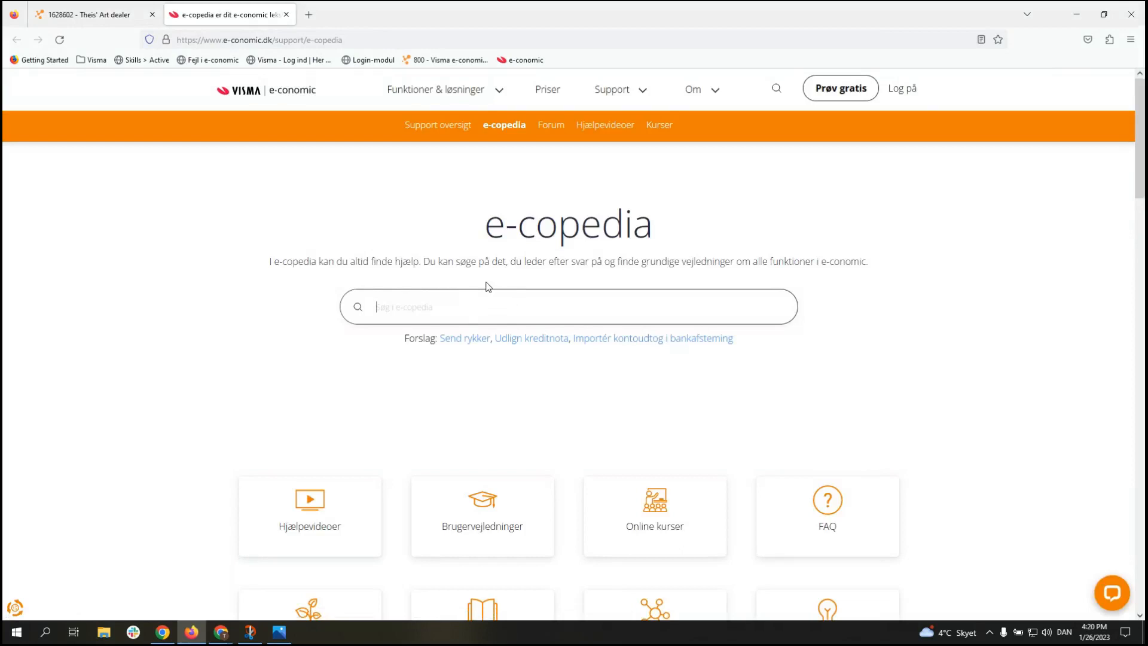
type("kred")
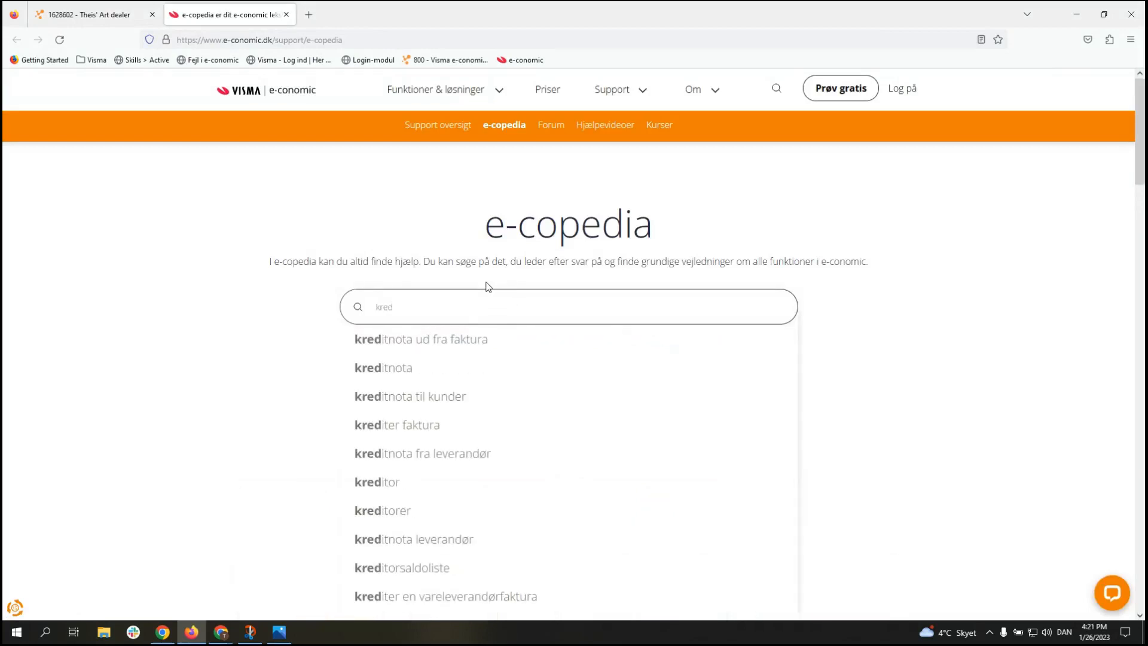
type("it")
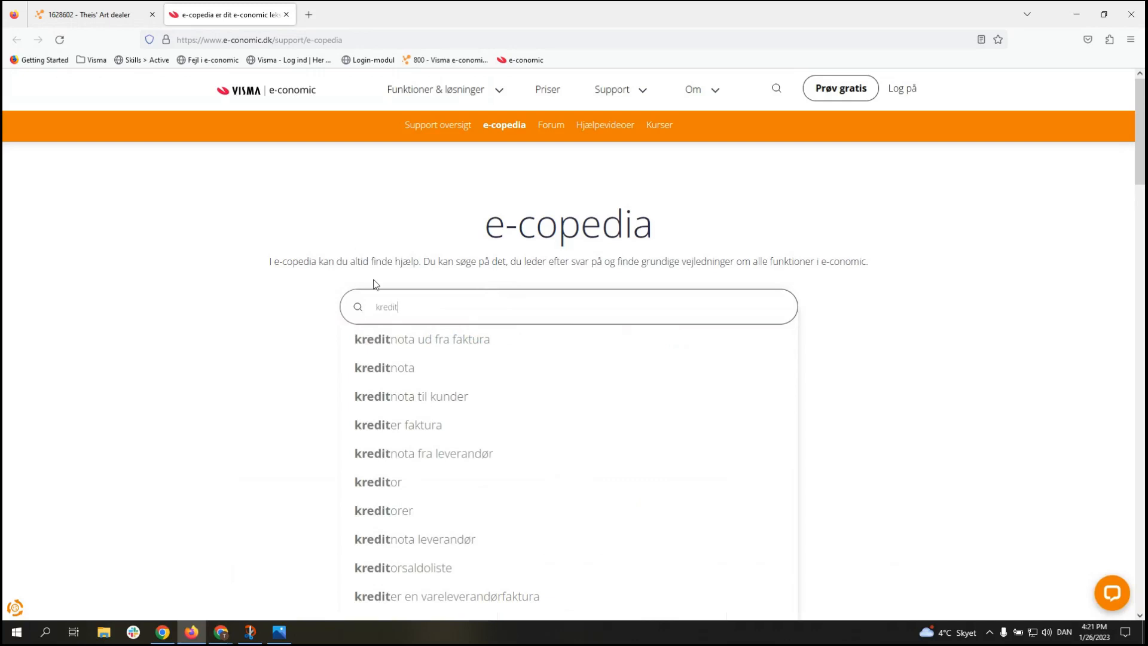
left_click(432, 339)
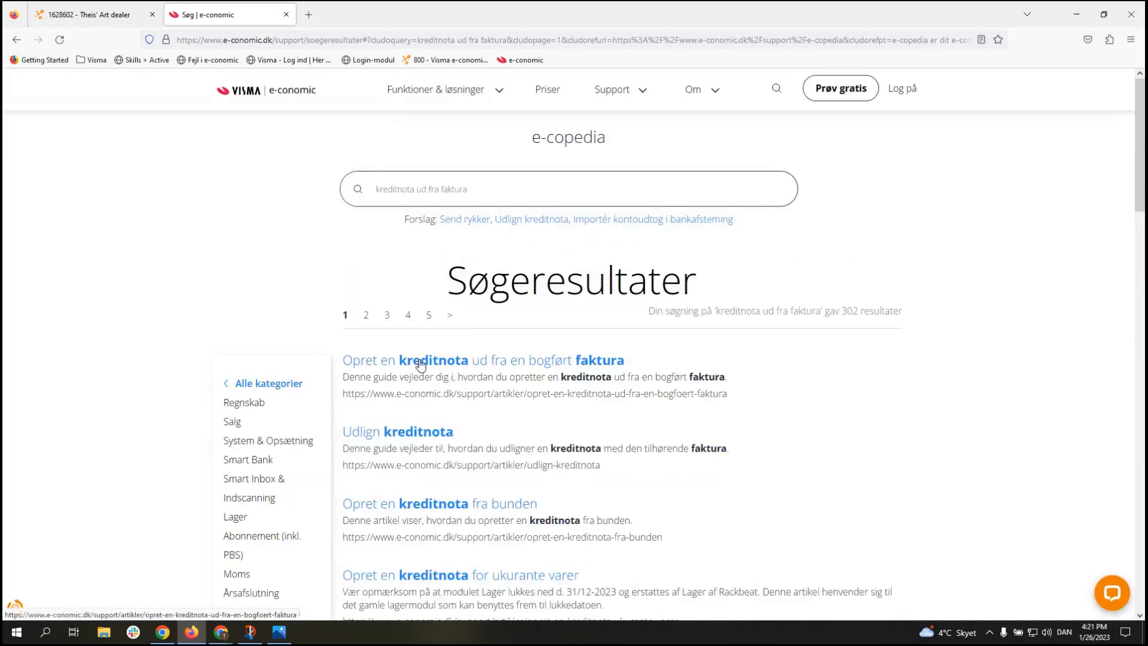
scroll(460, 356, "down", 1)
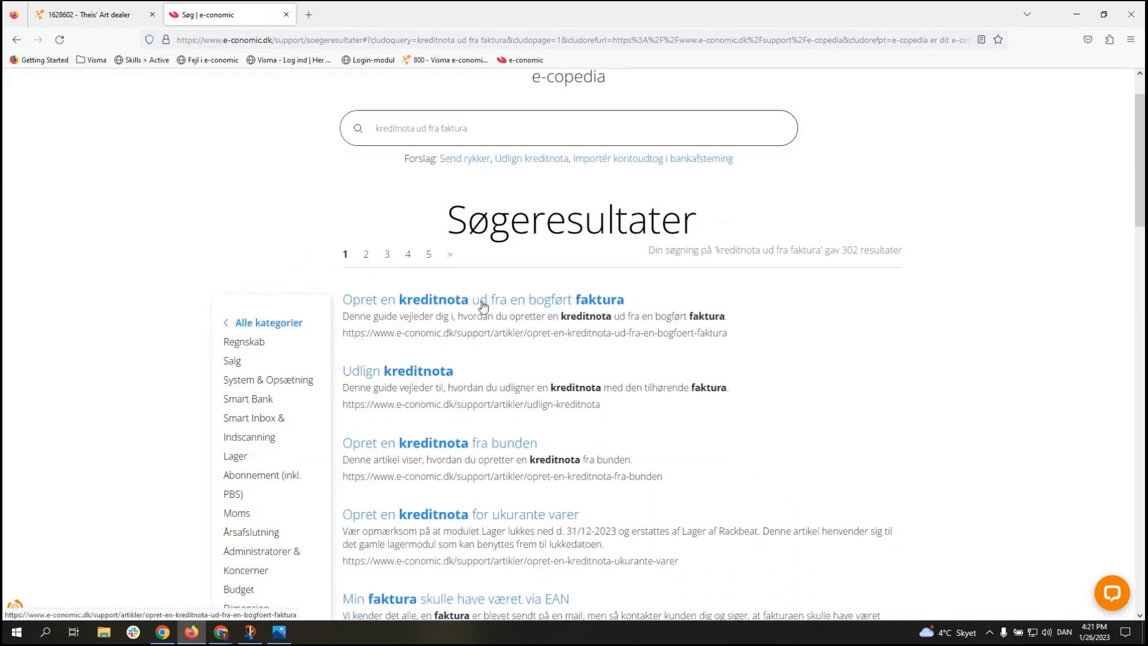
scroll(479, 302, "up", 1)
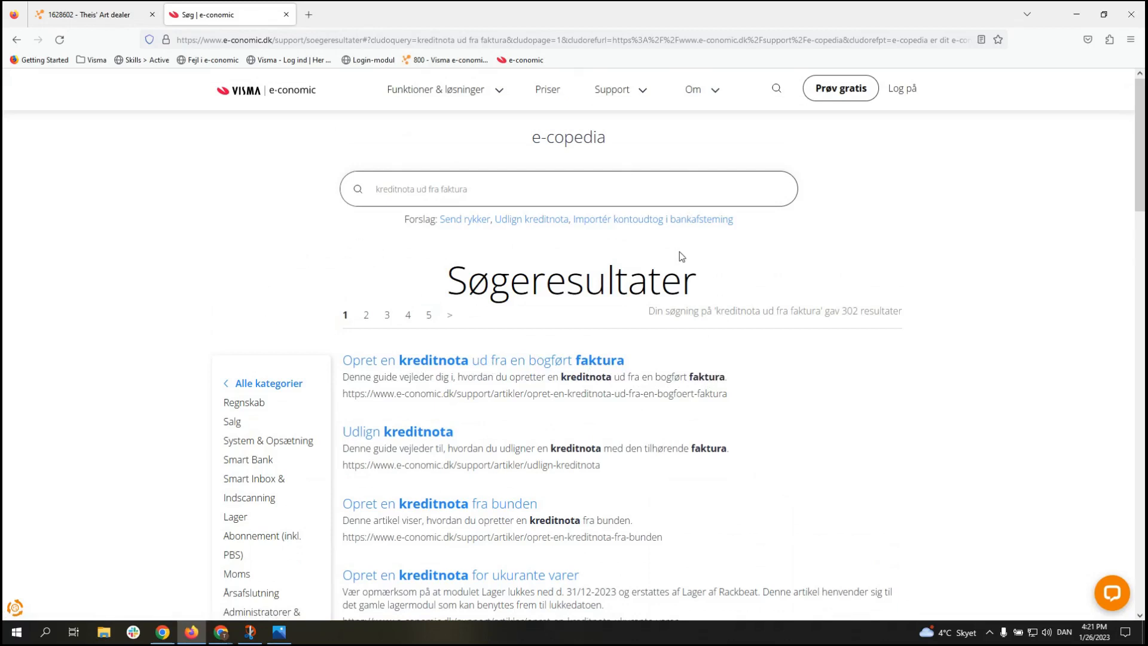
left_click(113, 15)
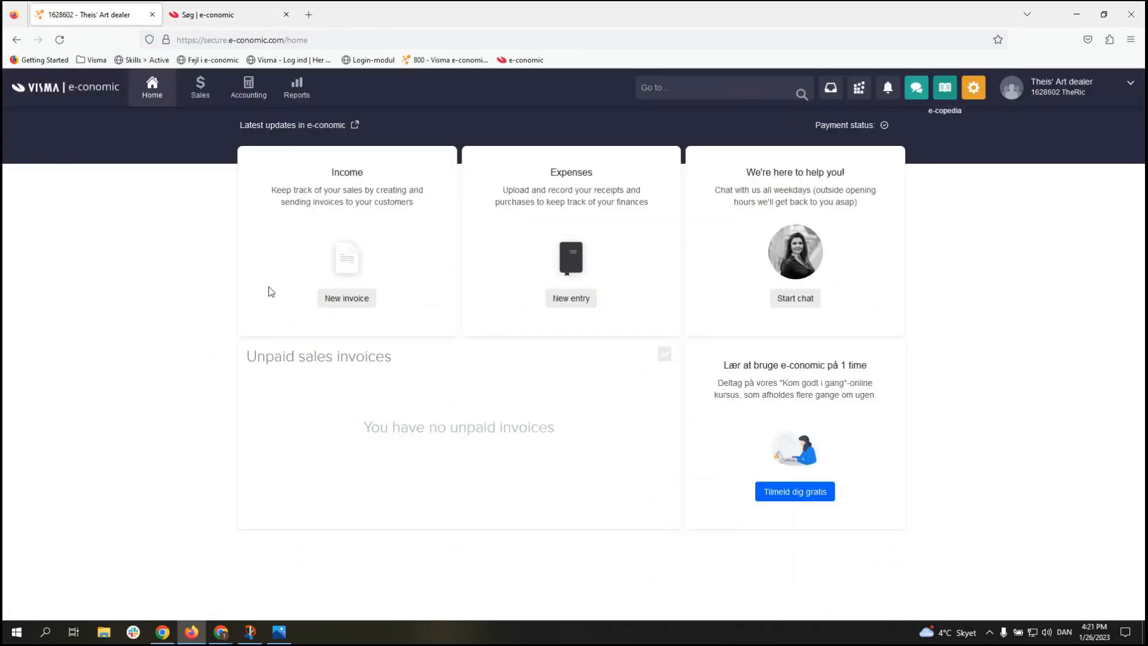